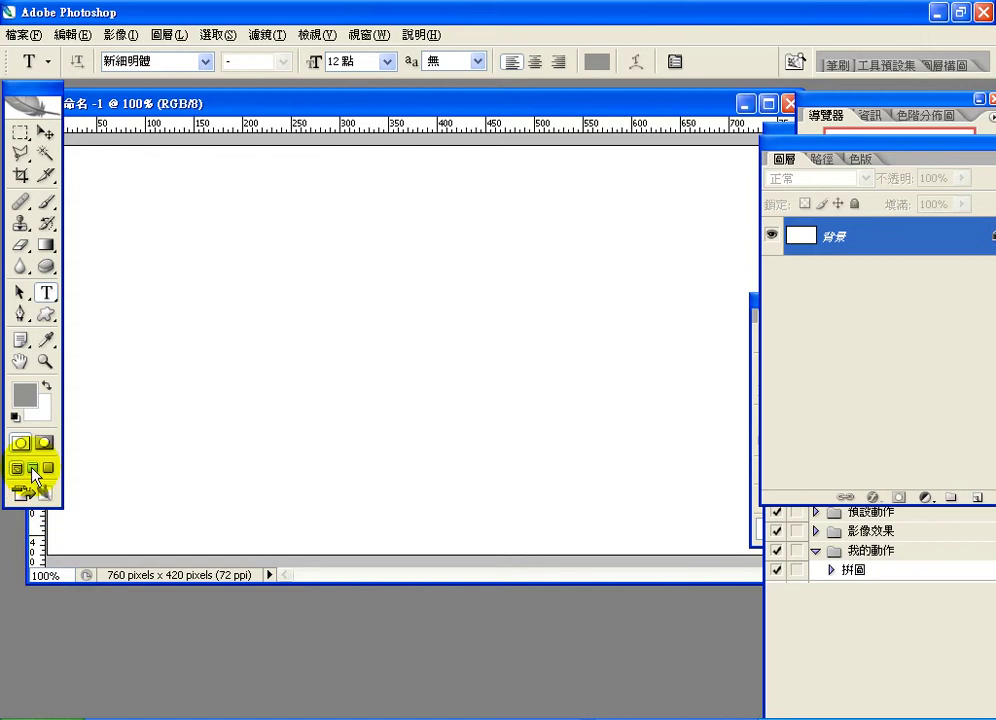
# Try both full-screen modes and the standard screen mode, and hide all panels and show them again
pyautogui.click(33, 472)
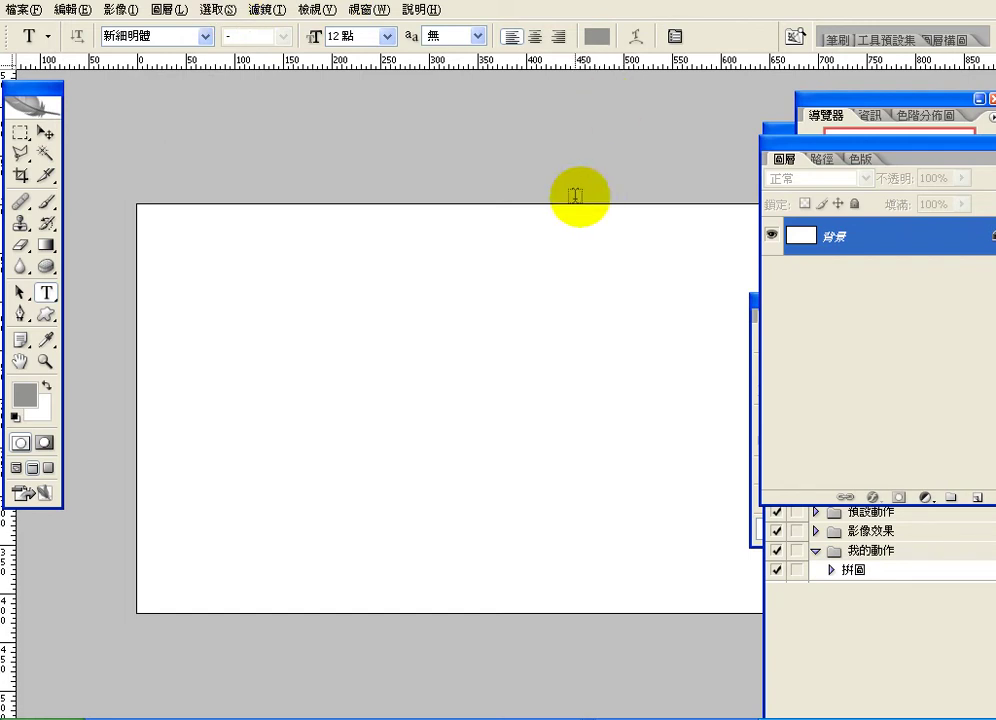
pyautogui.click(47, 467)
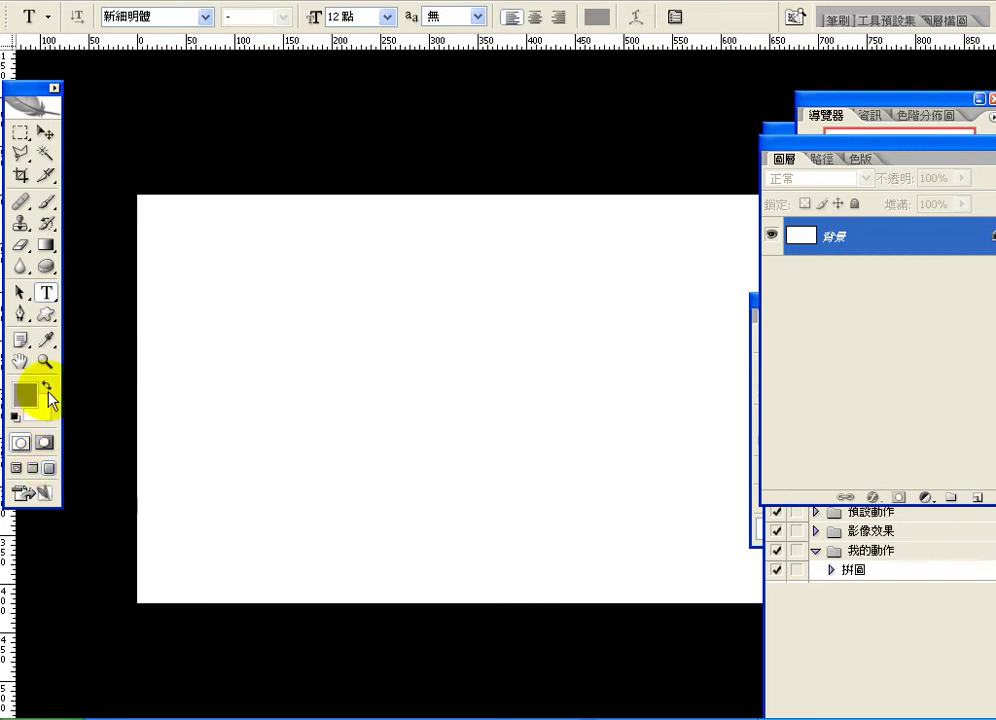
pyautogui.click(19, 468)
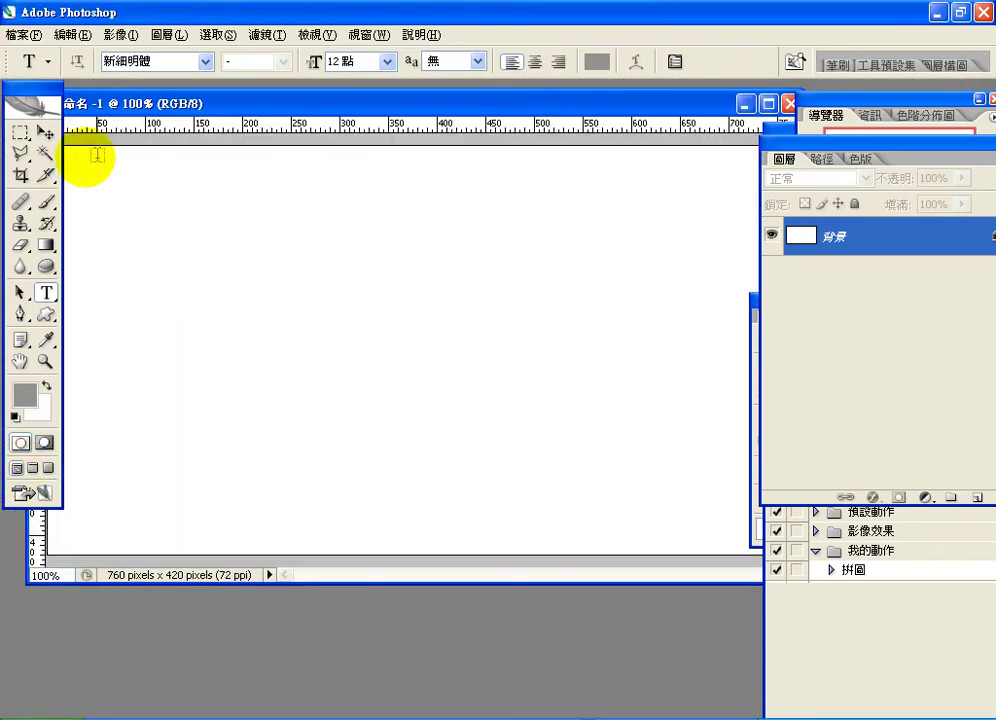
pyautogui.press('Tab')
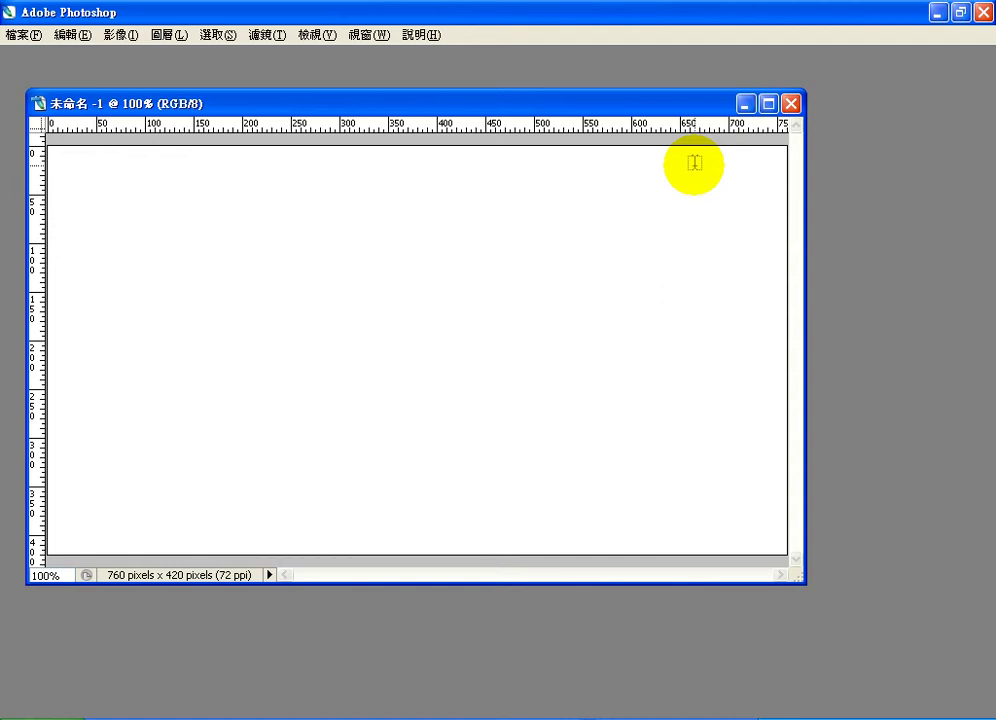
pyautogui.press('Tab')
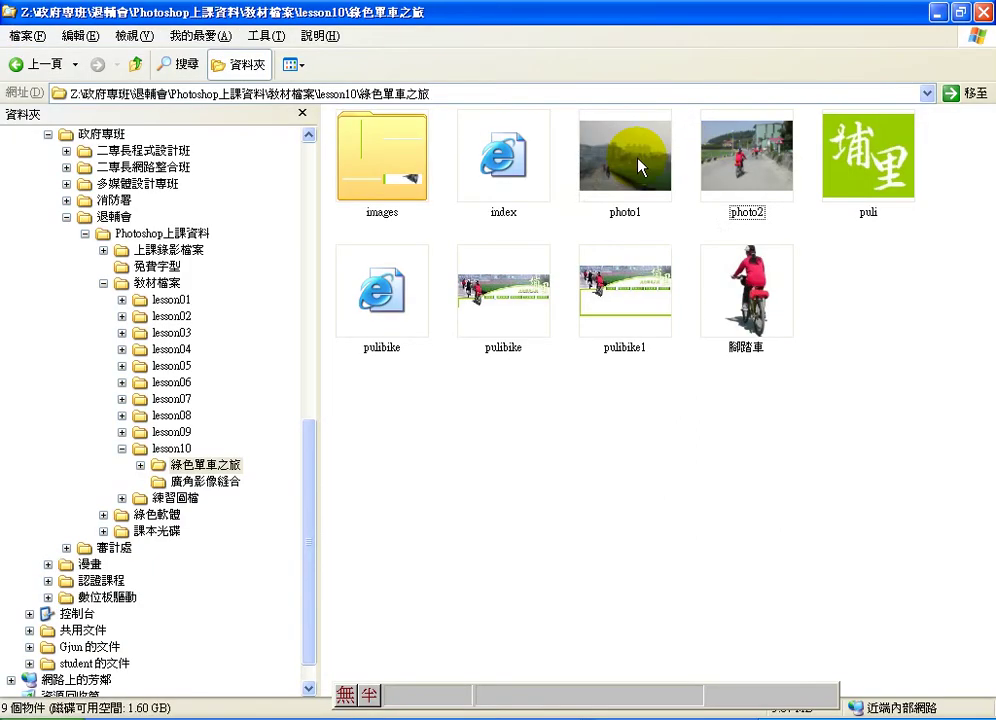
# Open photo1 from the 綠色單車之旅 folder of lesson10 in Photoshop
pyautogui.doubleClick(638, 160)
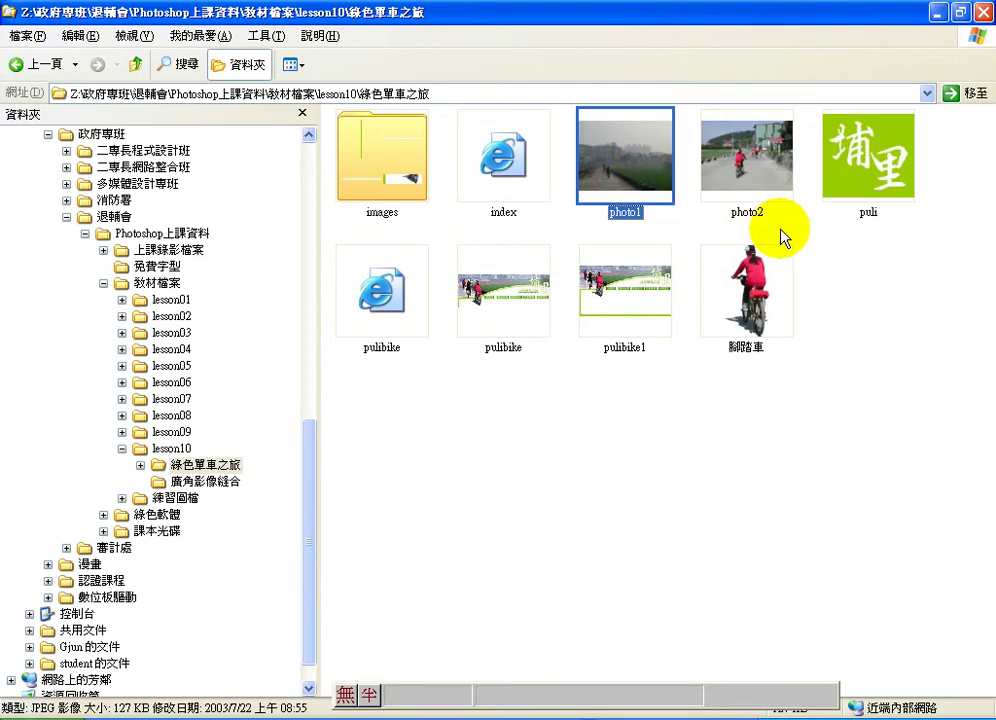
pyautogui.moveTo(780, 228); pyautogui.dragTo(732, 205)
pyautogui.click(735, 173)
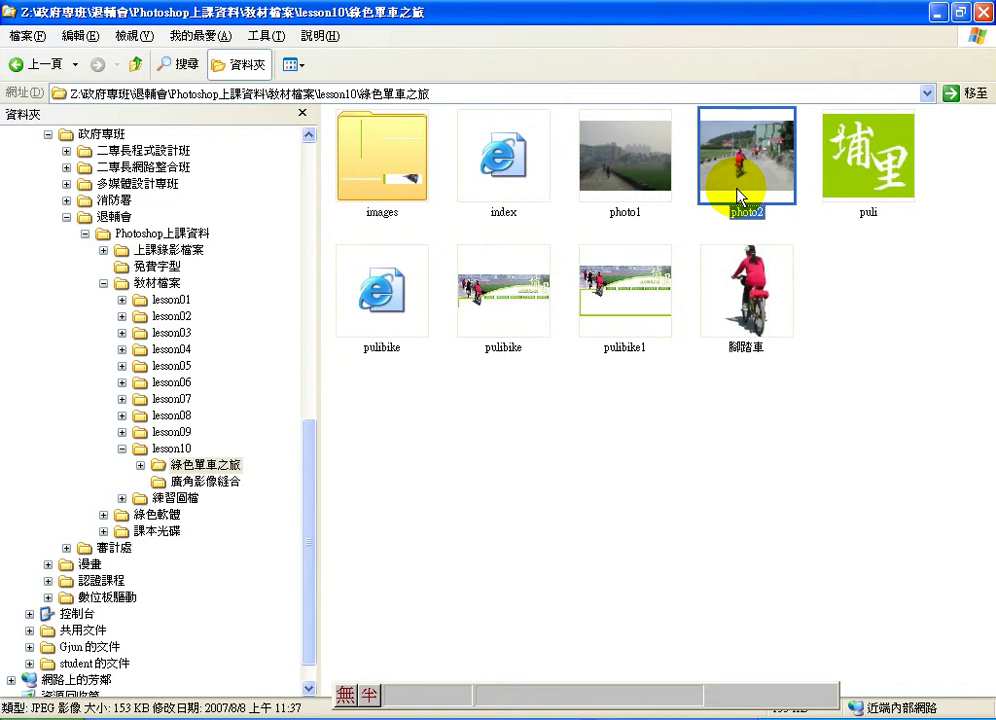
pyautogui.click(640, 160)
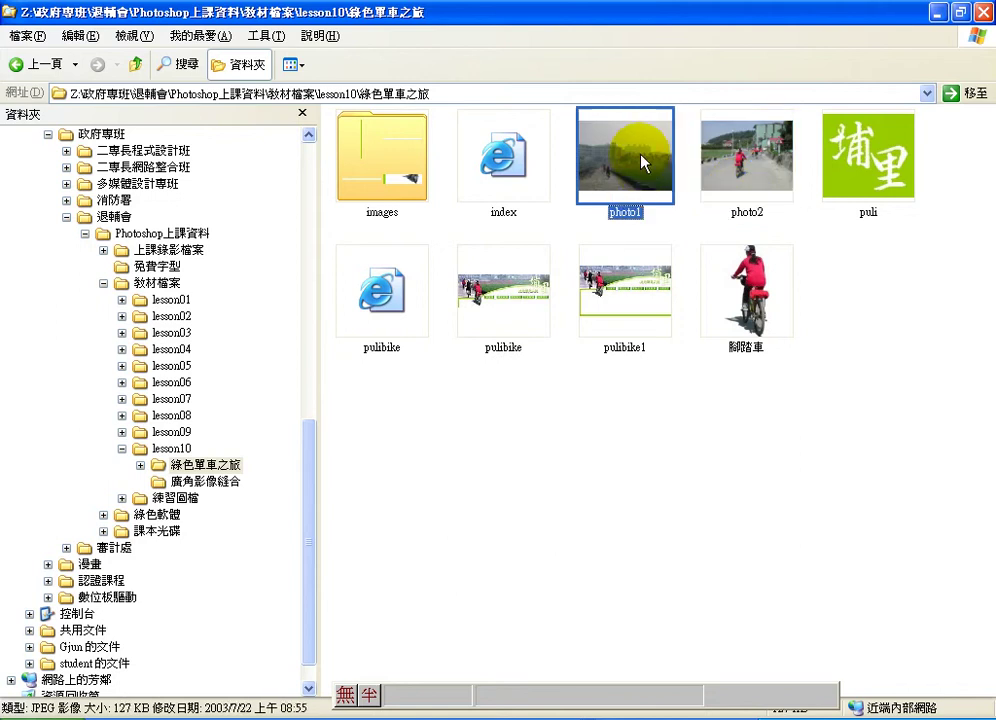
pyautogui.moveTo(640, 160); pyautogui.dragTo(632, 203)
pyautogui.moveTo(617, 669); pyautogui.dragTo(581, 669)
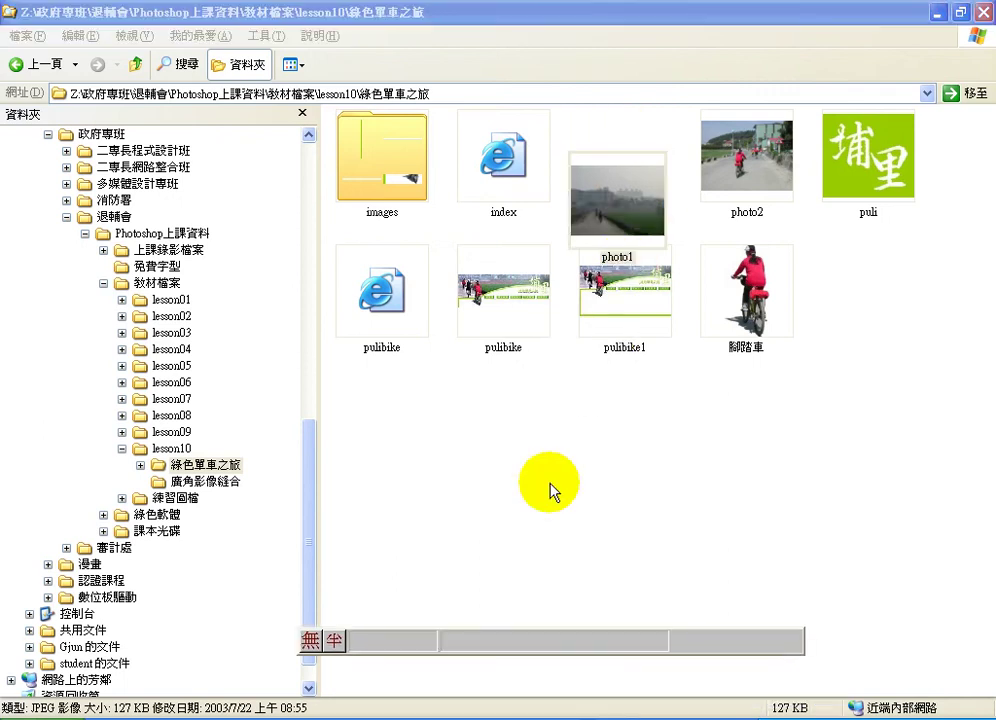
pyautogui.moveTo(615, 200); pyautogui.dragTo(340, 716)
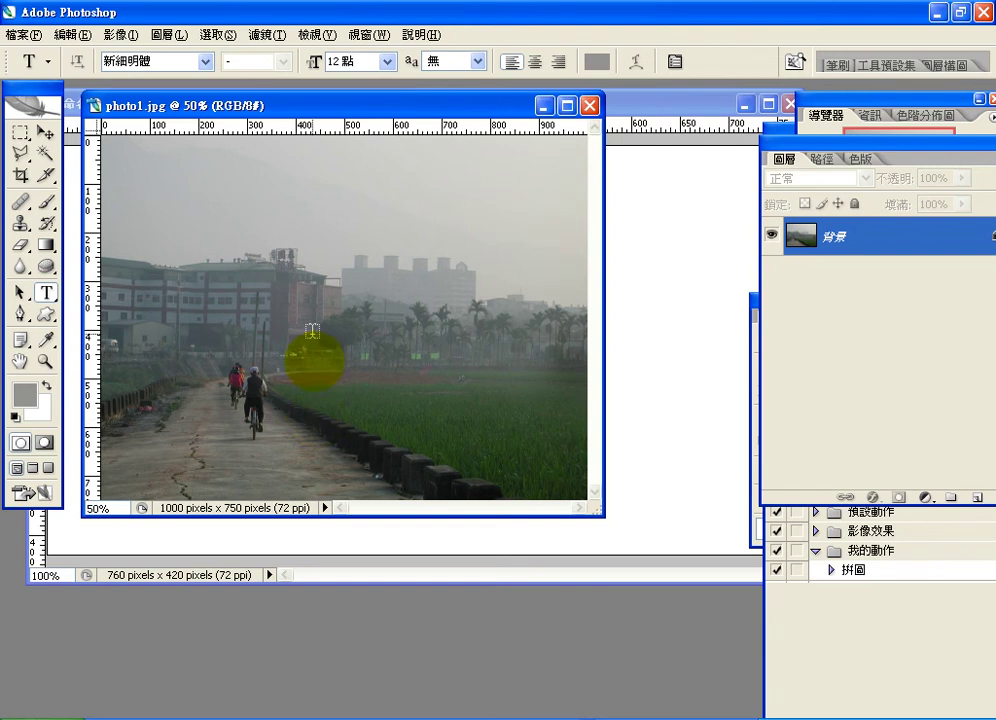
# Examine the shadow, midtone and highlight sliders against the RGB histogram in photo1.jpg's Levels, and cancel the adjustment
pyautogui.click(123, 35)
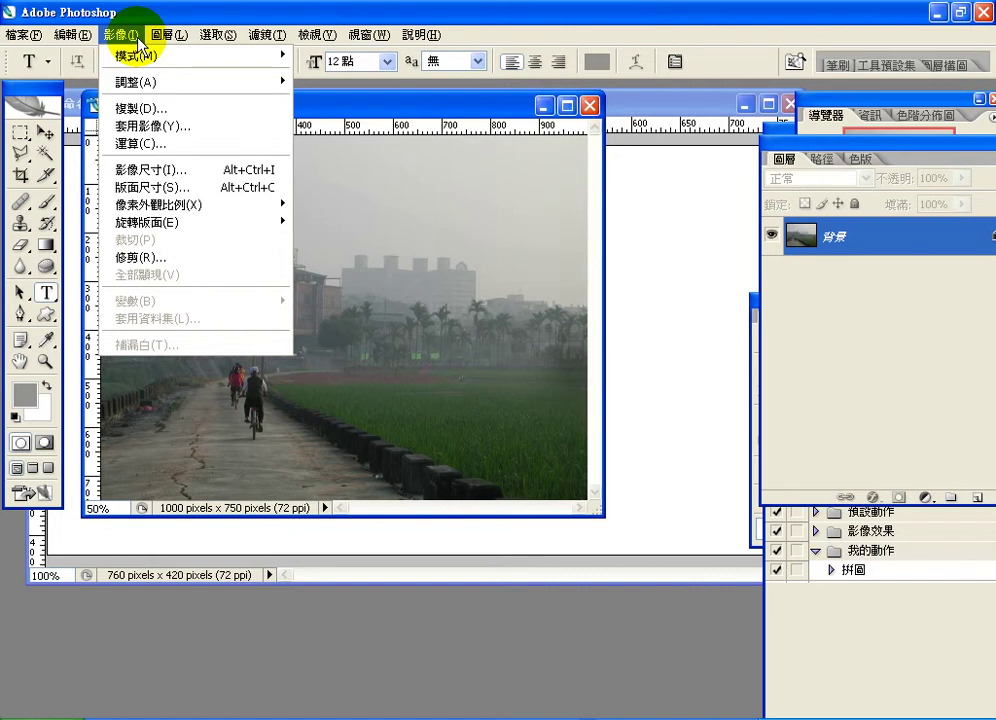
pyautogui.moveTo(147, 87)
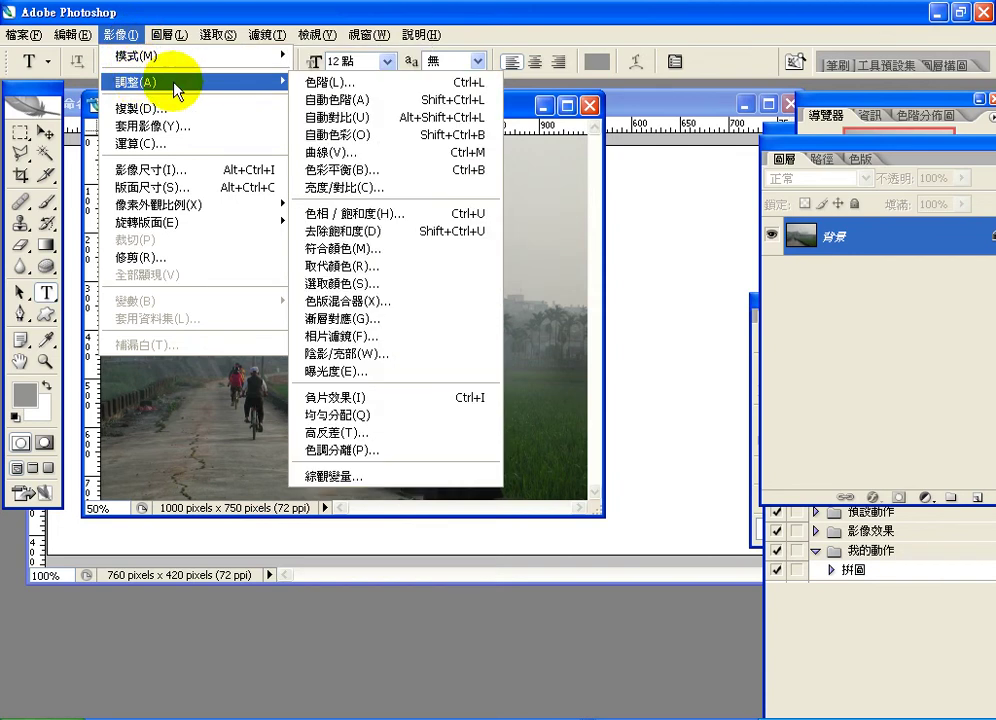
pyautogui.click(346, 86)
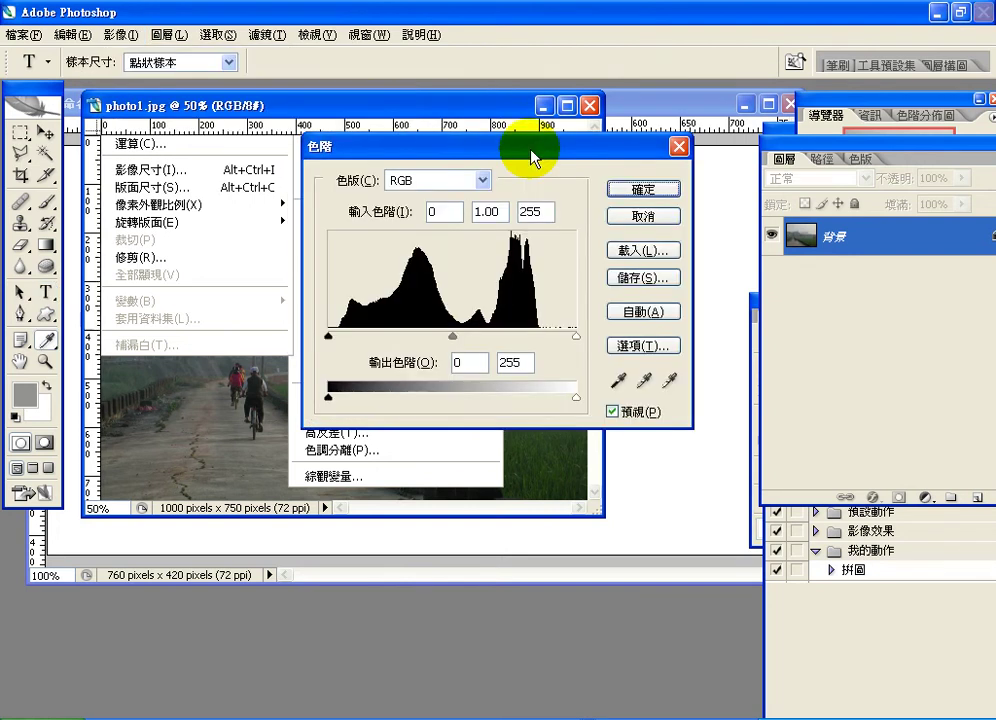
pyautogui.moveTo(516, 151); pyautogui.dragTo(644, 146)
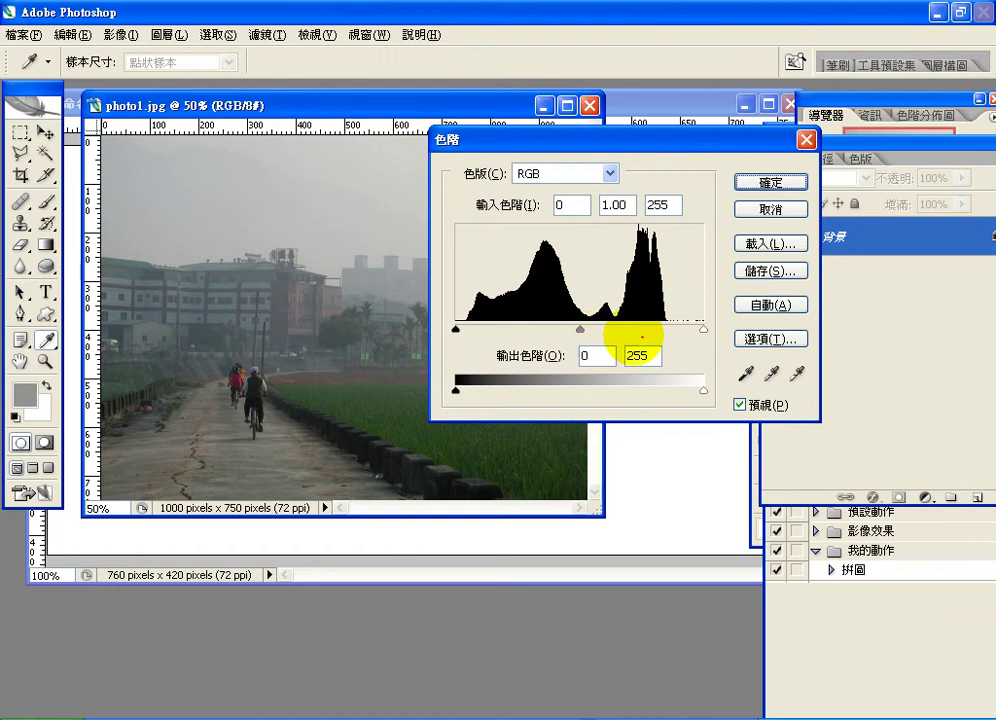
pyautogui.moveTo(683, 335)
pyautogui.mouseDown()
pyautogui.moveTo(660, 306)
pyautogui.moveTo(687, 289)
pyautogui.moveTo(715, 298)
pyautogui.moveTo(721, 343)
pyautogui.moveTo(676, 350)
pyautogui.mouseUp()
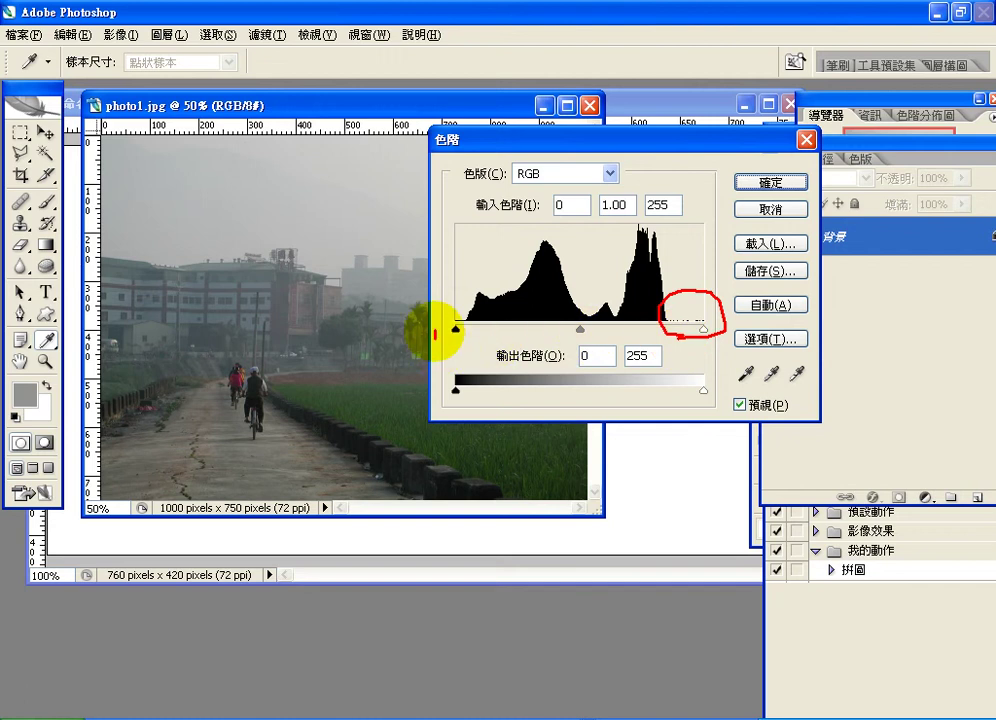
pyautogui.moveTo(472, 322)
pyautogui.mouseDown()
pyautogui.moveTo(440, 336)
pyautogui.moveTo(448, 352)
pyautogui.mouseUp()
pyautogui.moveTo(581, 163); pyautogui.dragTo(583, 408)
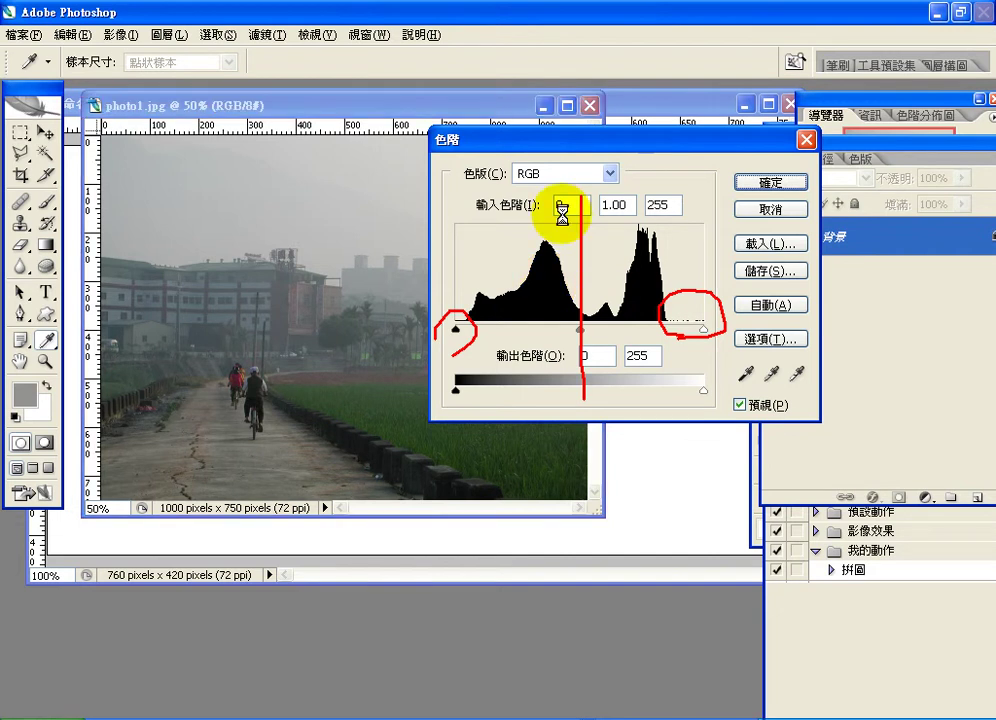
pyautogui.press('Escape')
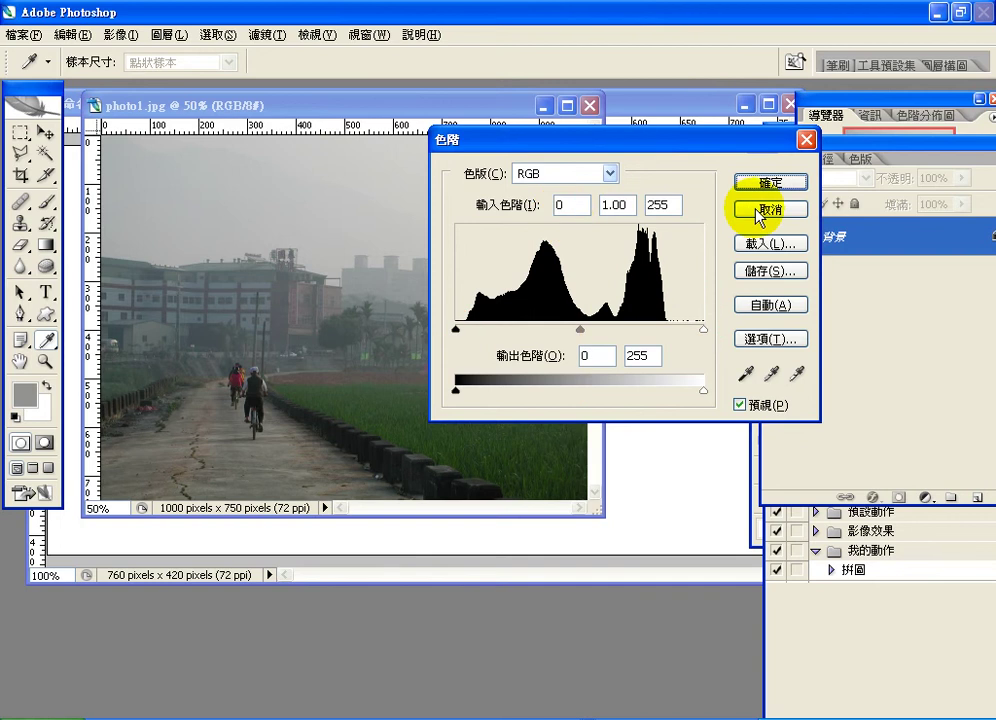
pyautogui.click(768, 210)
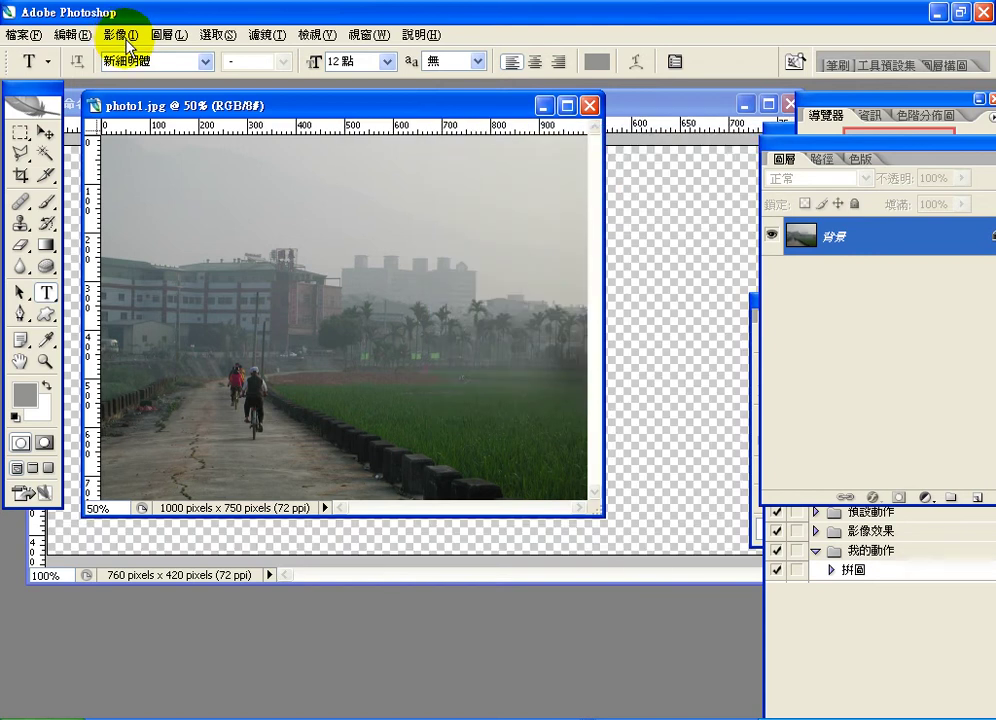
# Brighten photo1.jpg with Auto Levels and a Levels adjustment with the RGB highlight input set to 178
pyautogui.click(123, 35)
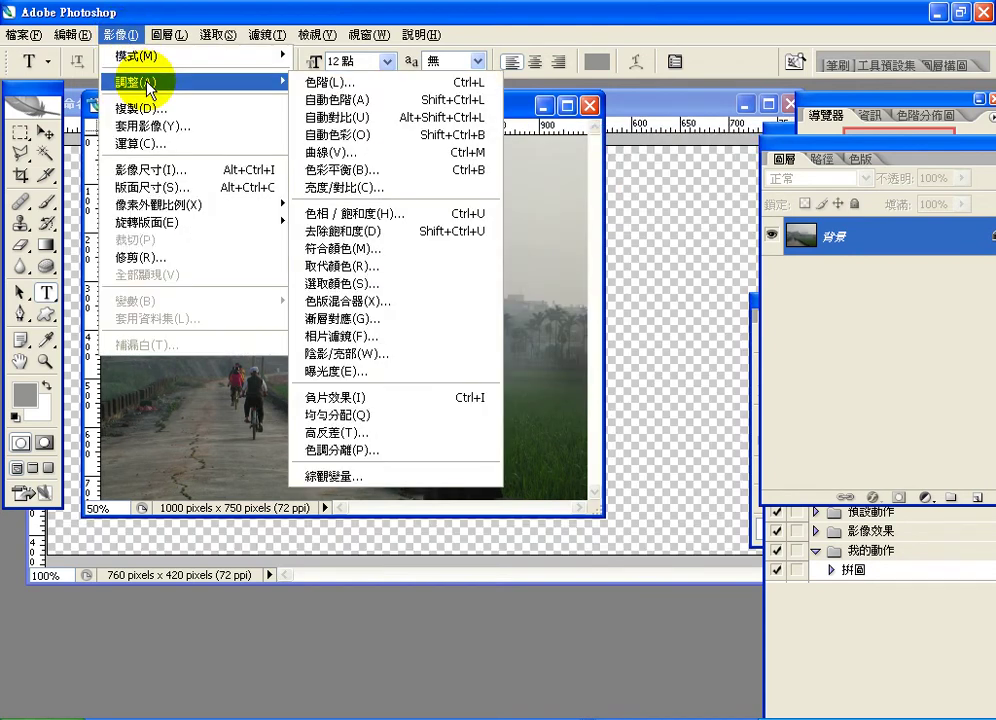
pyautogui.click(338, 101)
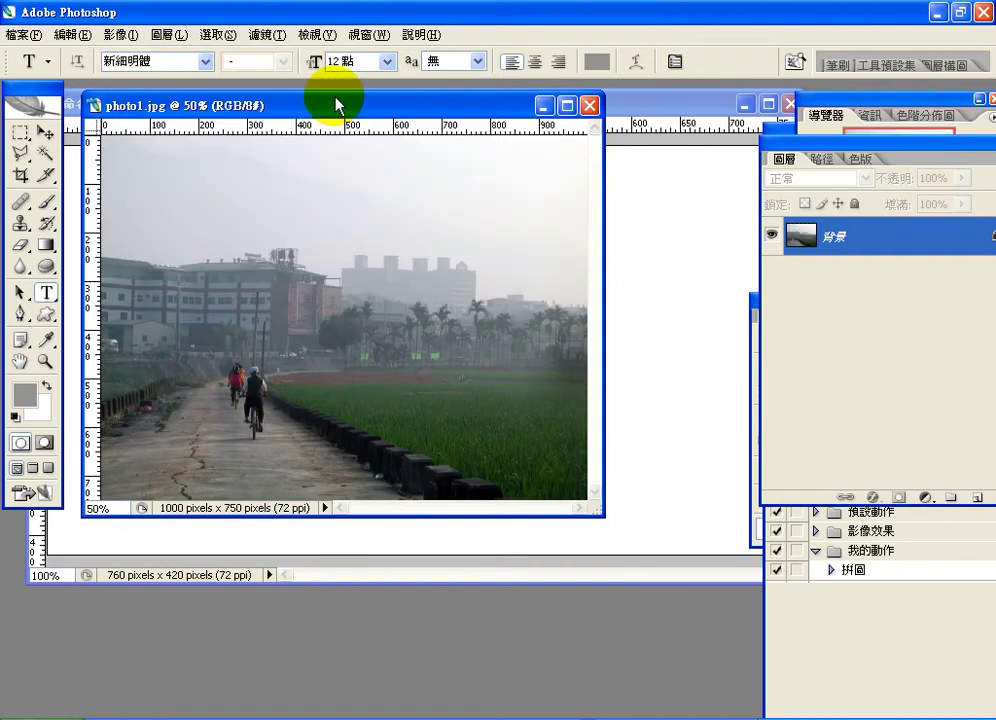
pyautogui.click(125, 34)
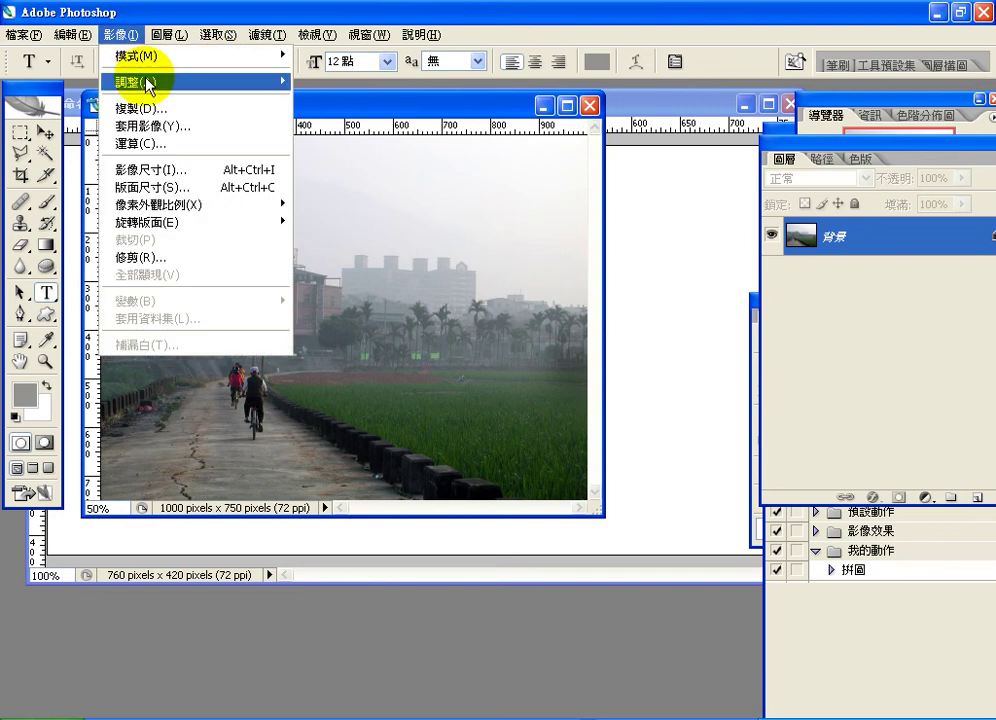
pyautogui.moveTo(150, 83)
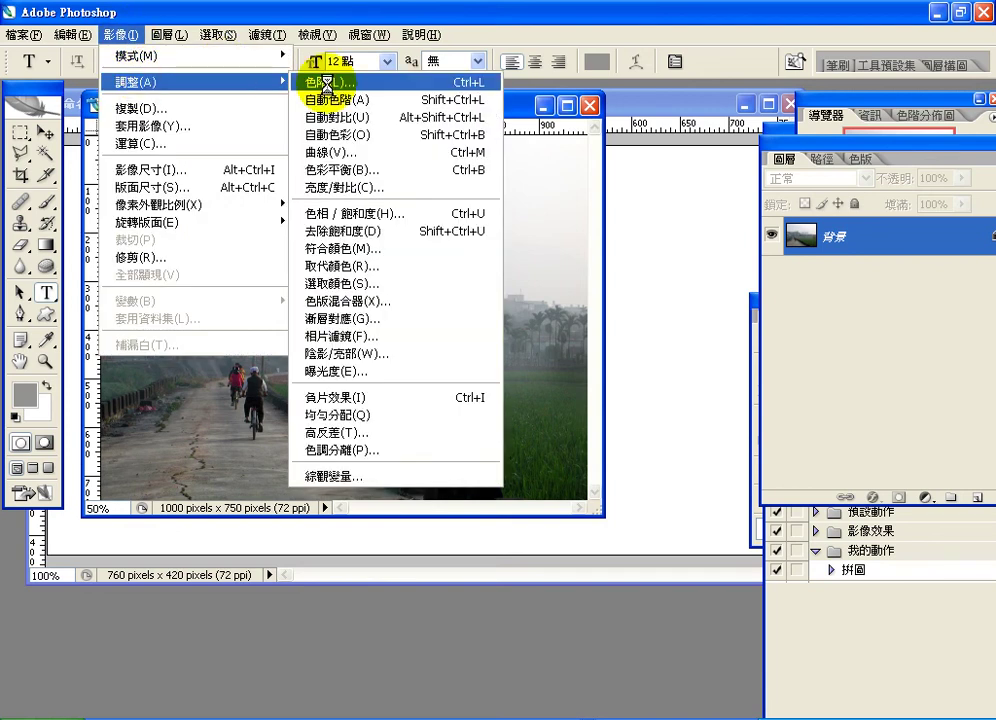
pyautogui.click(327, 83)
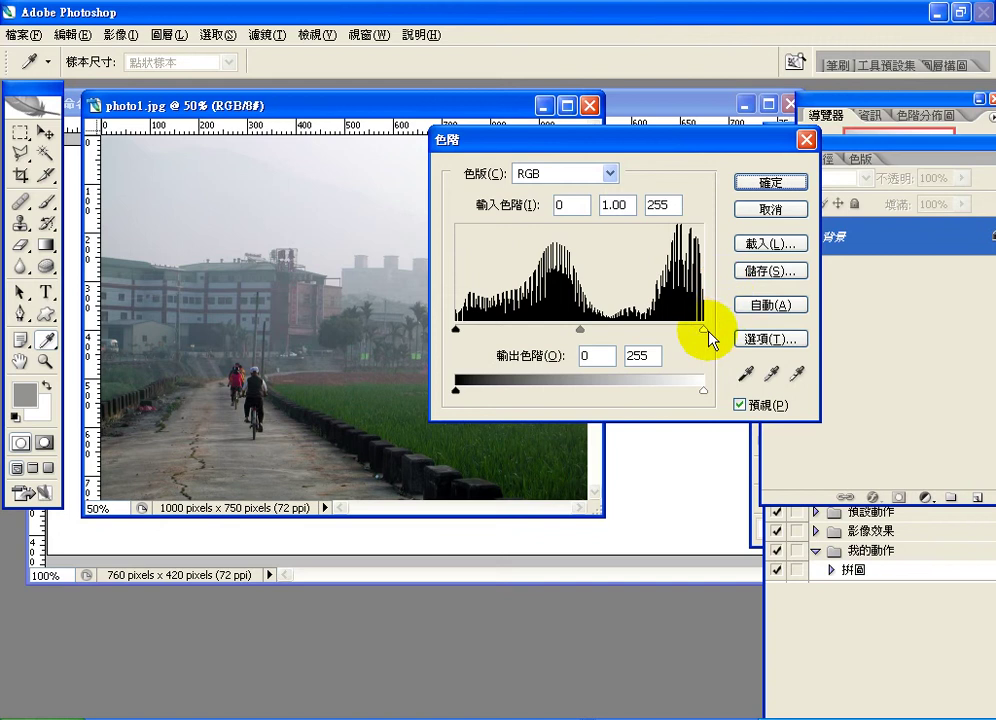
pyautogui.moveTo(702, 328); pyautogui.dragTo(629, 329)
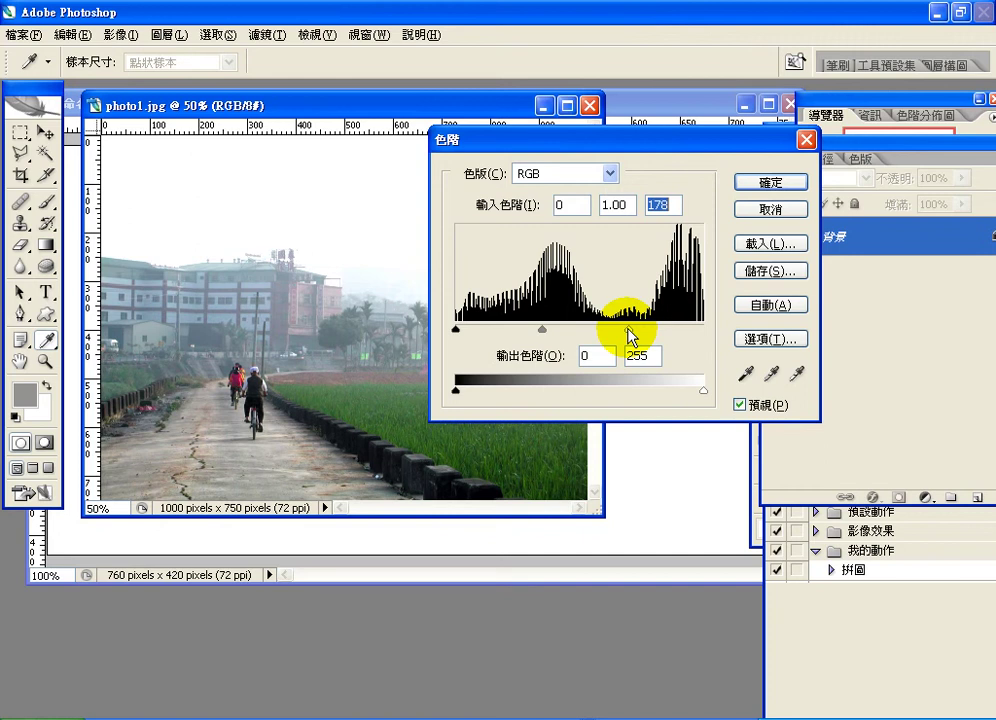
pyautogui.click(768, 186)
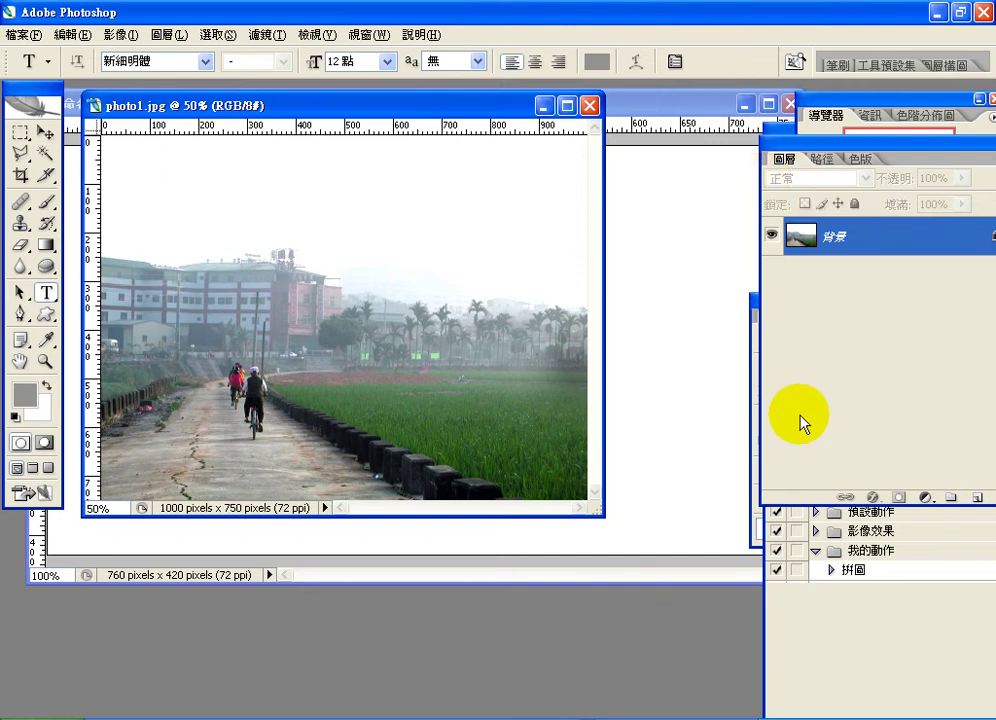
# Select a nearly full-width rectangular strip about 190 pixels high around the cyclists, with 0 px feather, and copy it
pyautogui.click(20, 136)
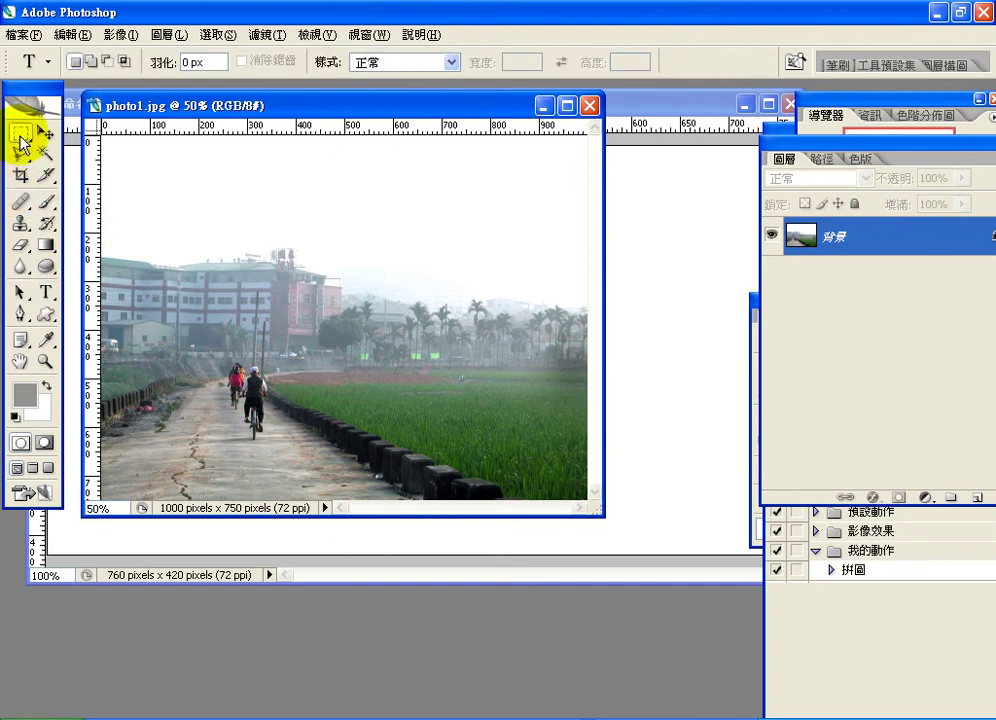
pyautogui.doubleClick(178, 63)
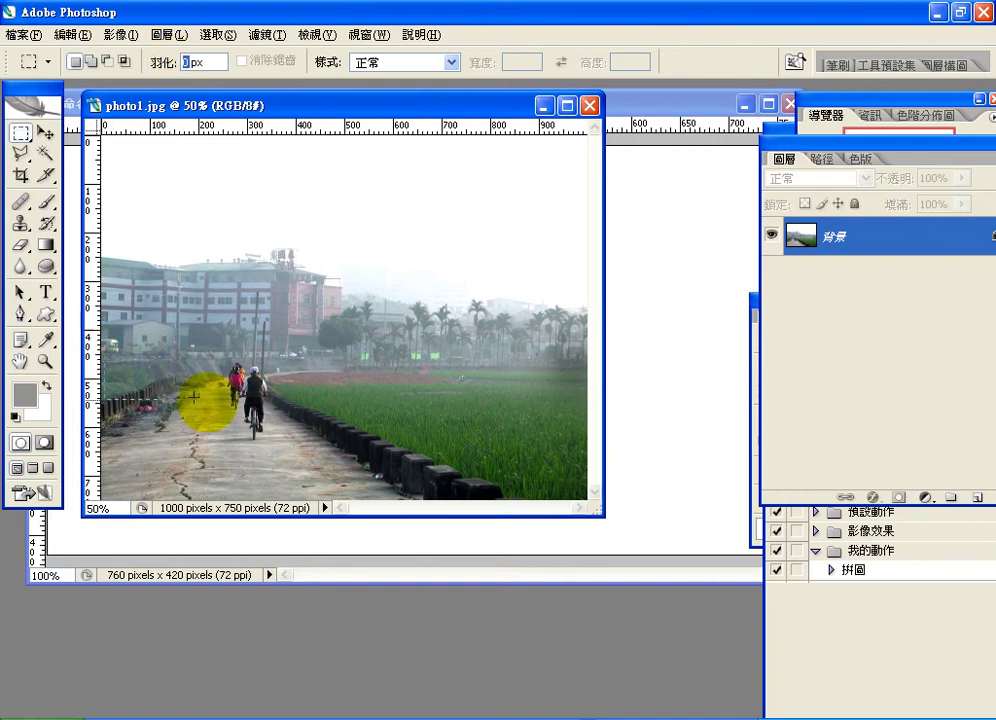
pyautogui.moveTo(95, 355); pyautogui.dragTo(600, 450)
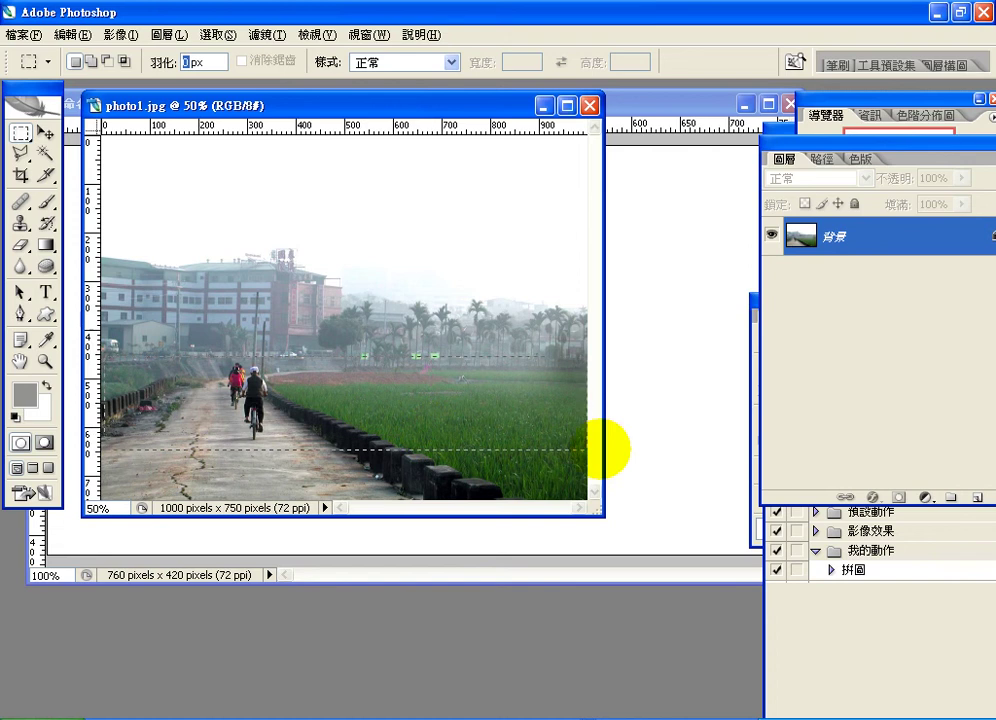
pyautogui.click(590, 445)
pyautogui.hotkey('ctrl', 'z')
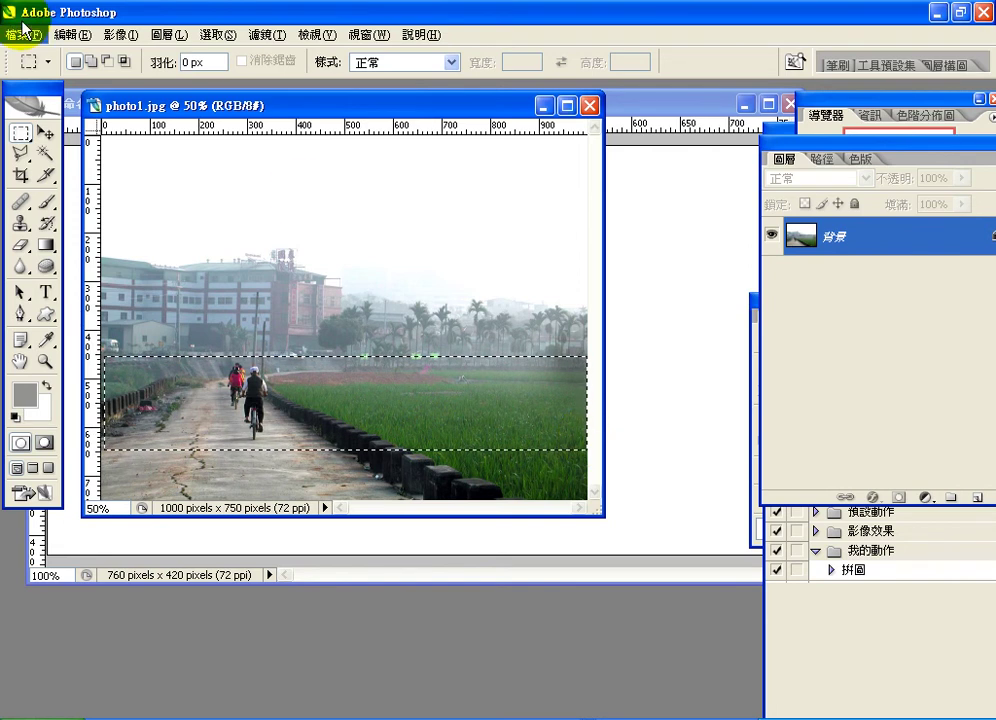
pyautogui.click(70, 34)
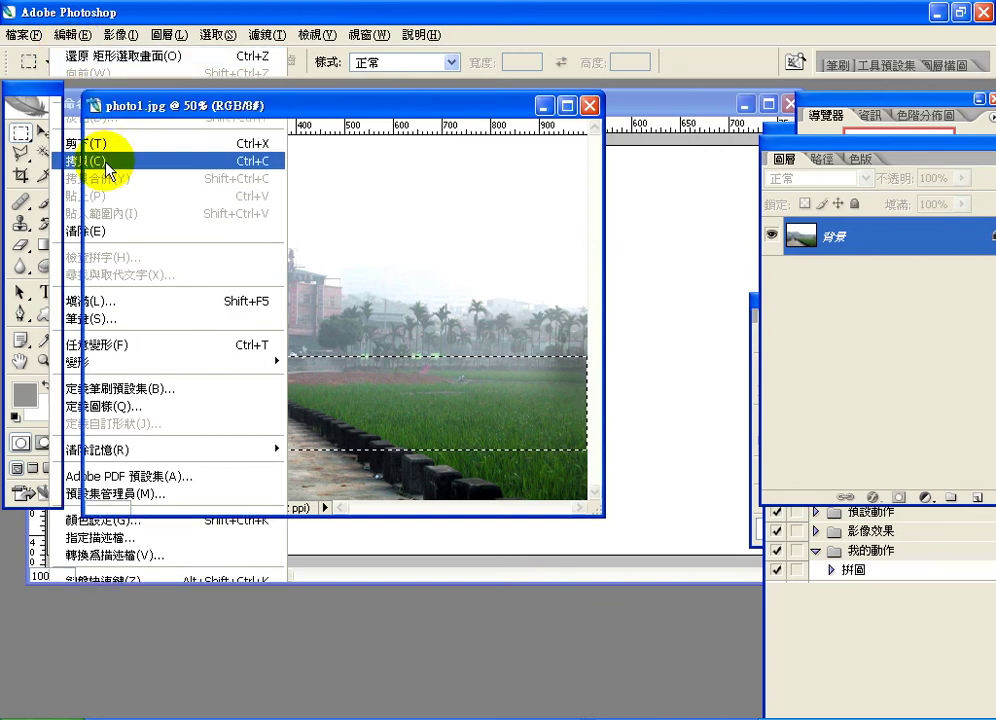
pyautogui.click(107, 163)
# Paste the copied strip into the blank 760 x 420 pixel document and move it to span the top of the canvas
pyautogui.click(592, 107)
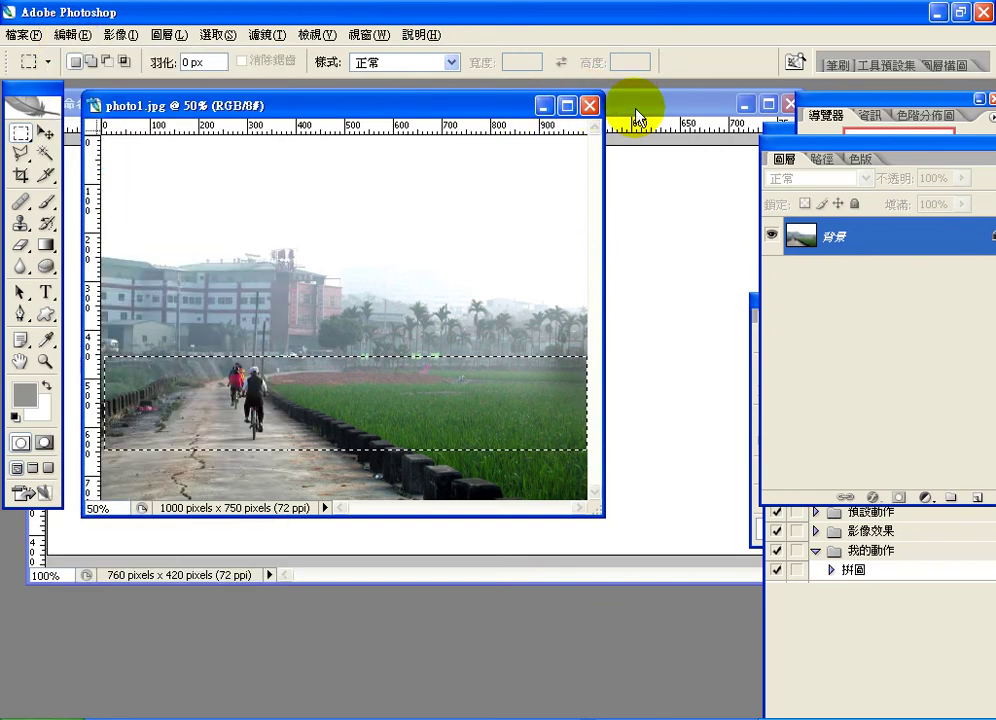
pyautogui.click(72, 34)
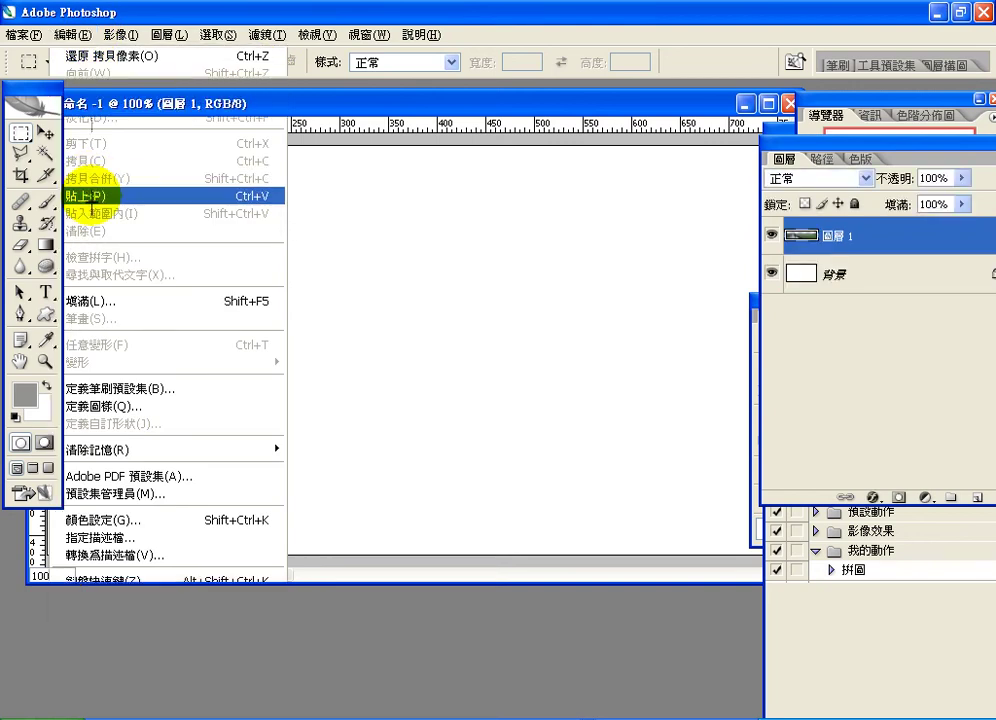
pyautogui.click(44, 132)
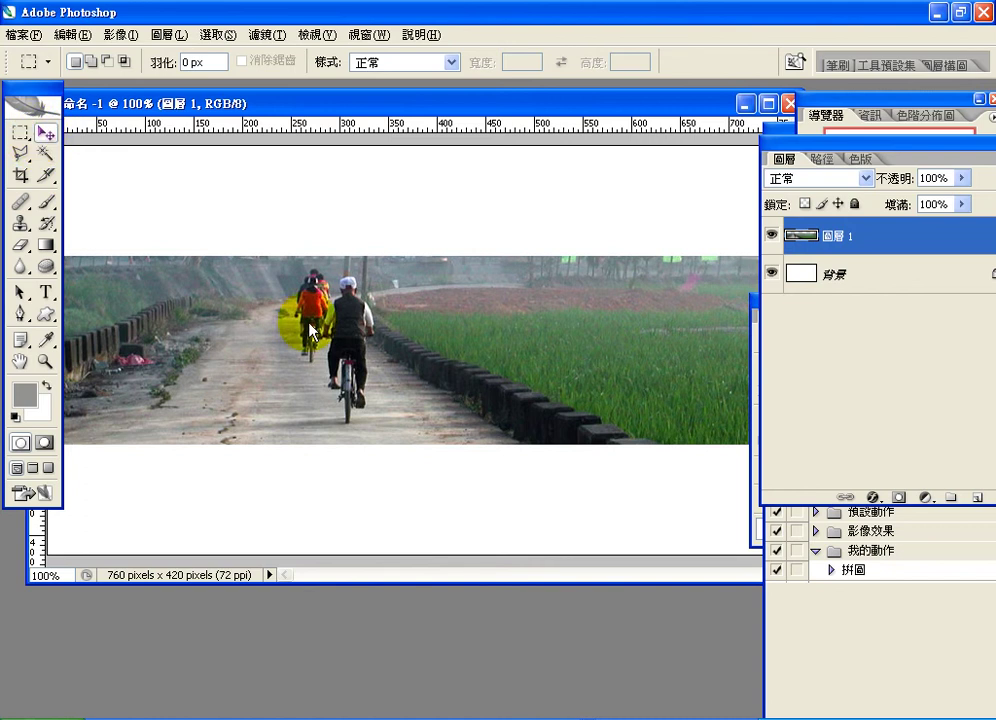
pyautogui.moveTo(403, 328); pyautogui.dragTo(341, 212)
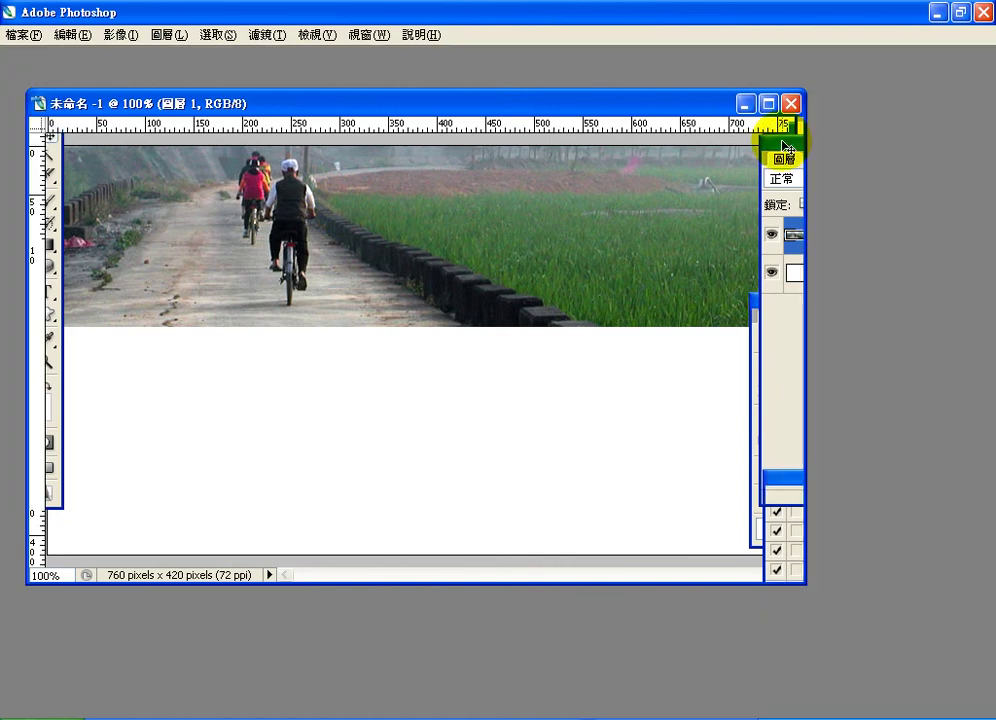
pyautogui.press('Tab')
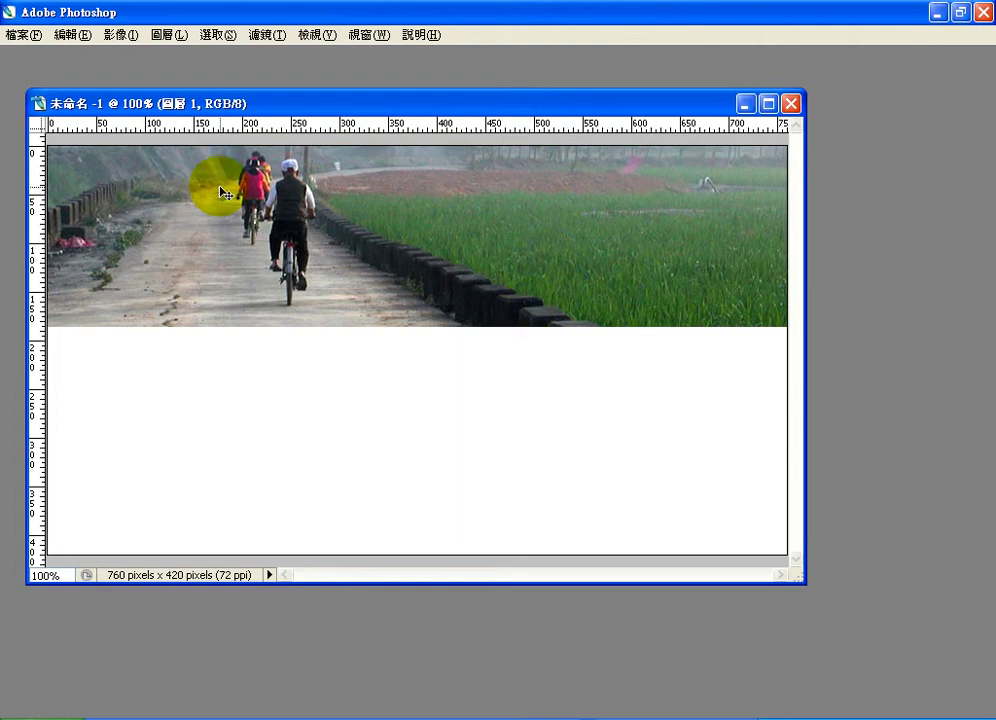
# Scale the photo strip down to about 140 pixels high with Free Transform and reposition it across the full width at the canvas's upper edge
pyautogui.click(66, 36)
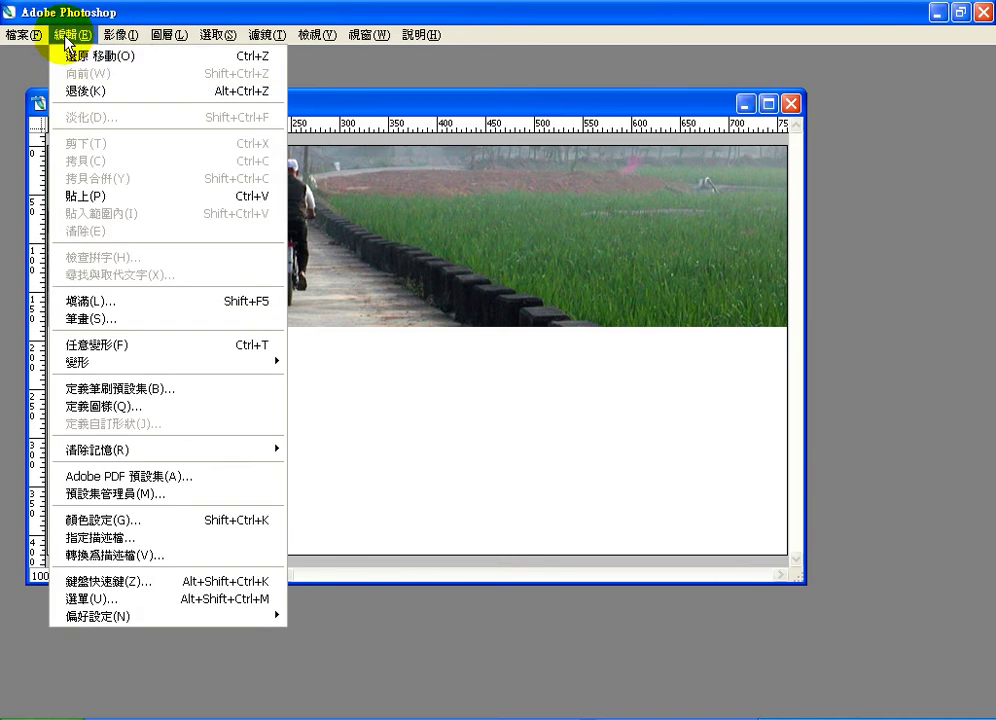
pyautogui.moveTo(146, 364)
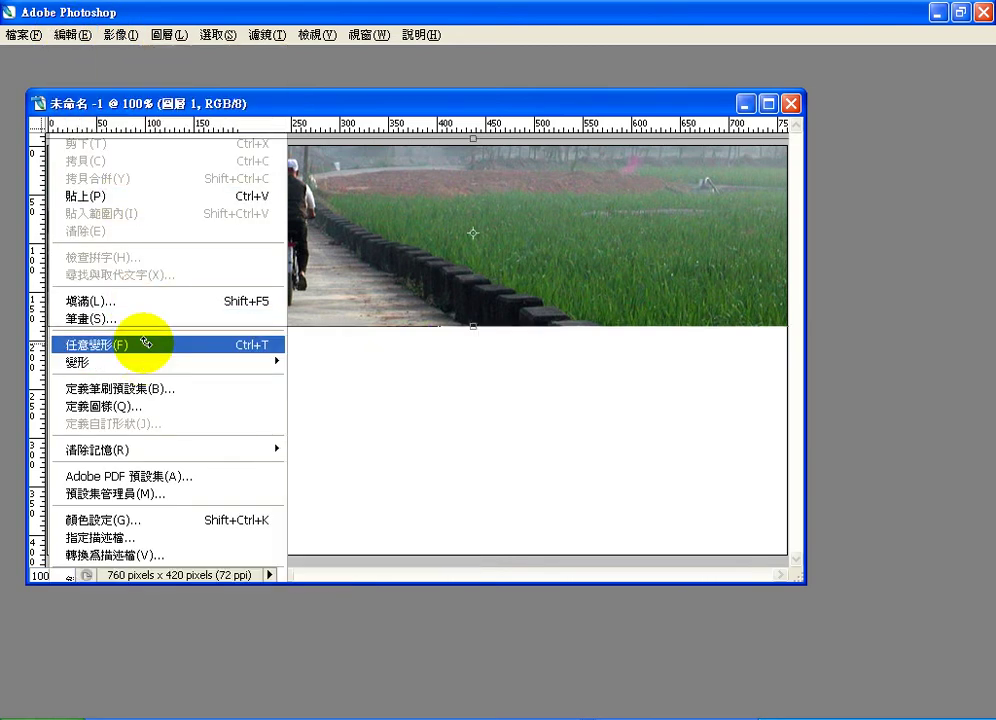
pyautogui.click(146, 350)
pyautogui.moveTo(72, 187); pyautogui.dragTo(240, 221)
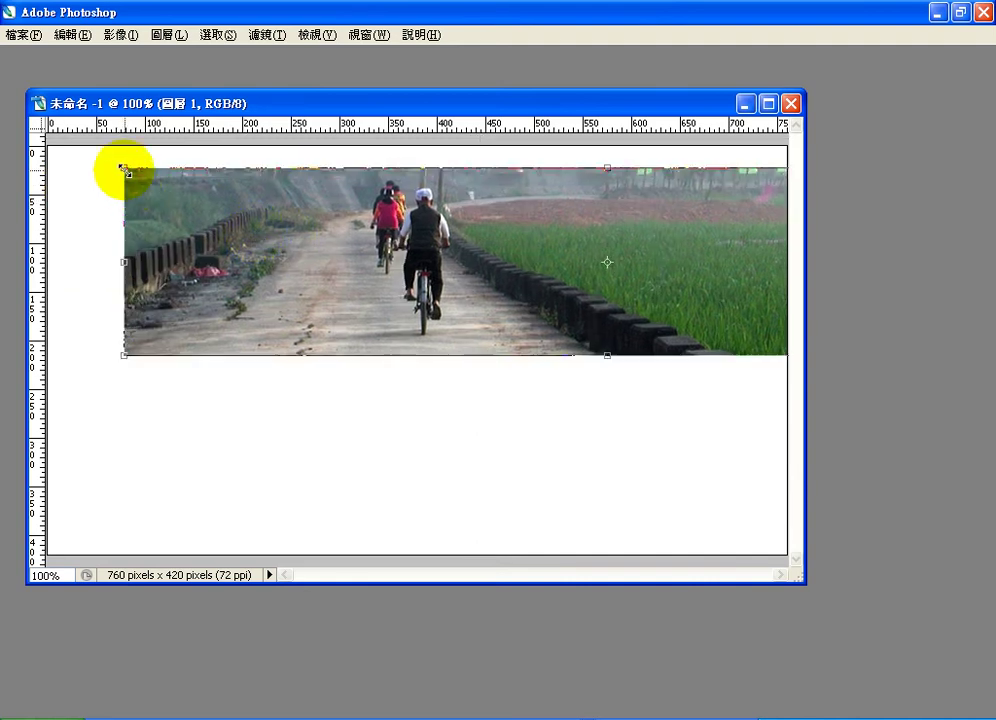
pyautogui.moveTo(123, 168); pyautogui.dragTo(373, 216)
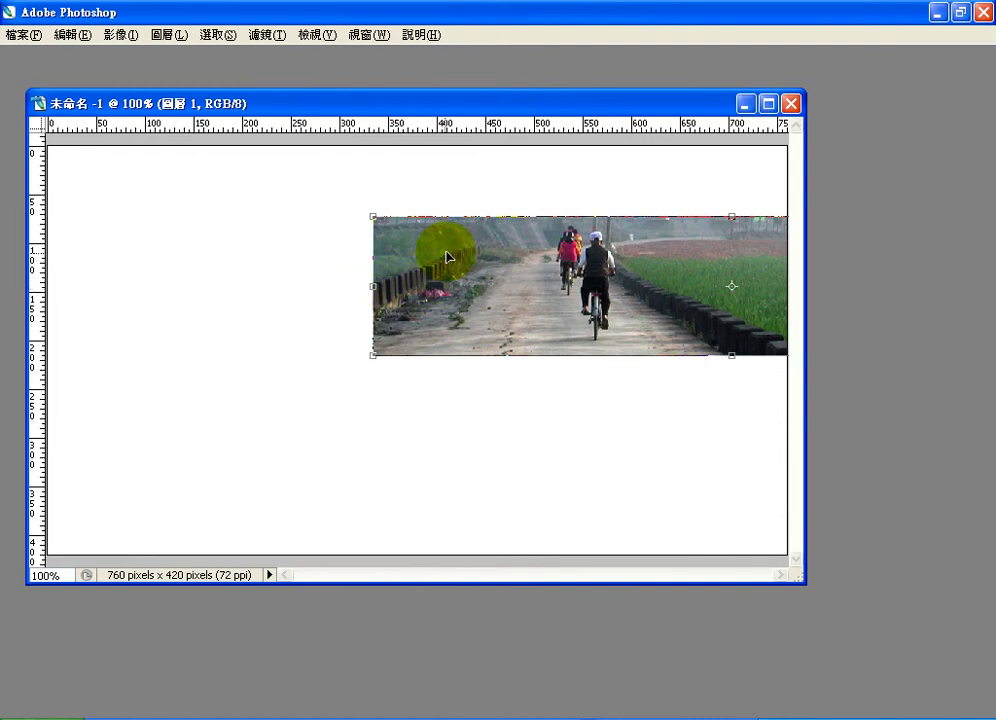
pyautogui.moveTo(447, 258); pyautogui.dragTo(98, 193)
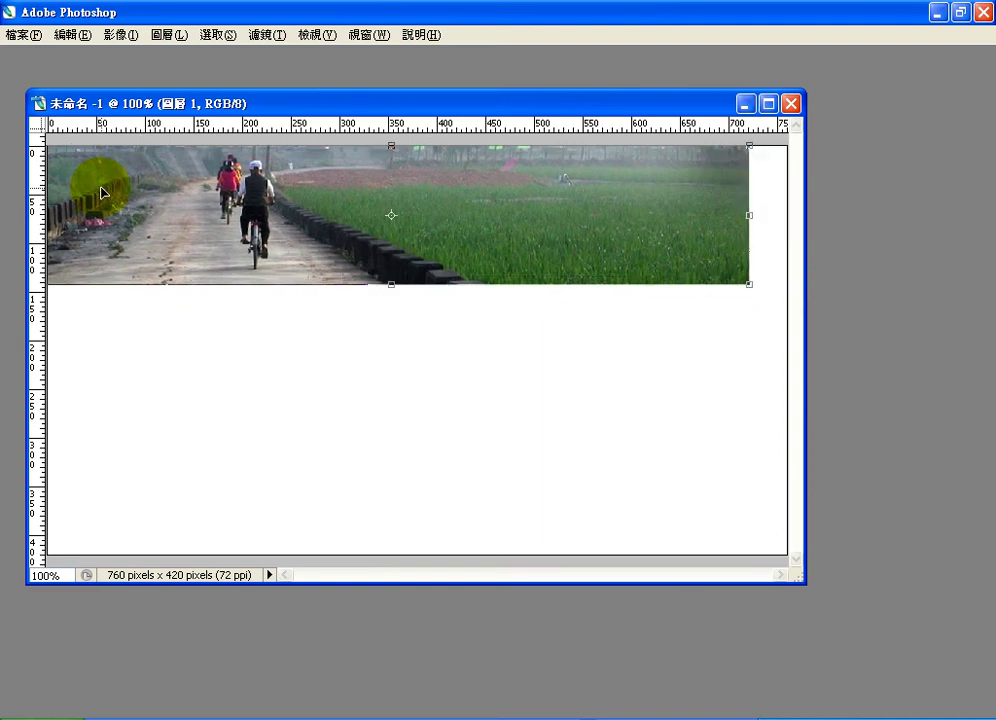
pyautogui.moveTo(706, 248); pyautogui.dragTo(629, 240)
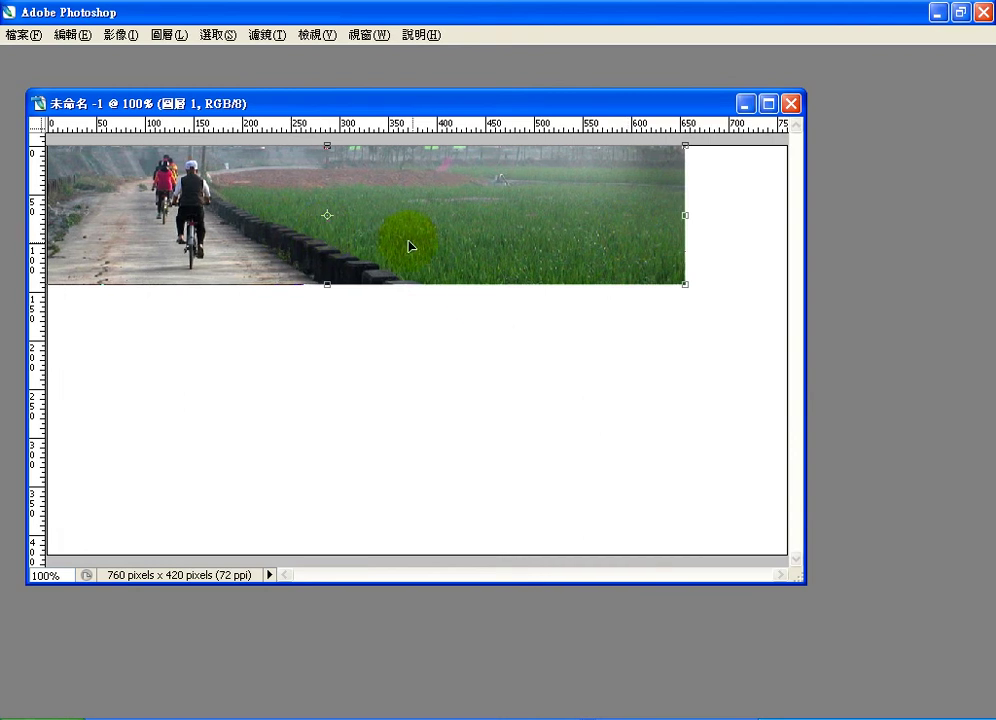
pyautogui.moveTo(684, 215); pyautogui.dragTo(787, 214)
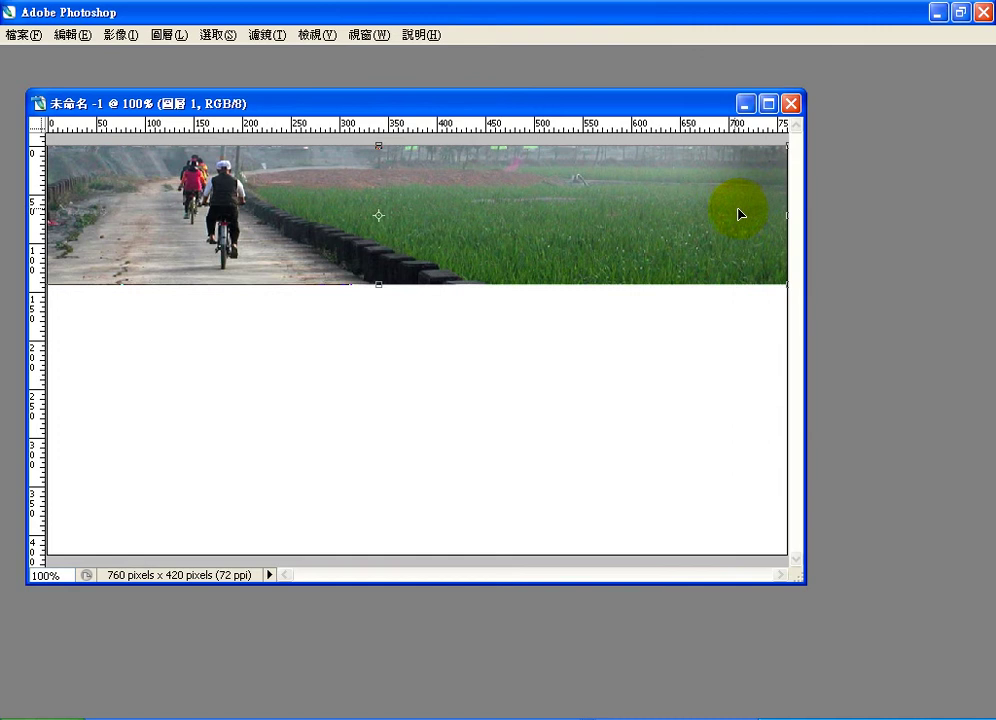
pyautogui.moveTo(707, 216)
pyautogui.mouseDown()
pyautogui.moveTo(714, 203)
pyautogui.moveTo(723, 213)
pyautogui.mouseUp()
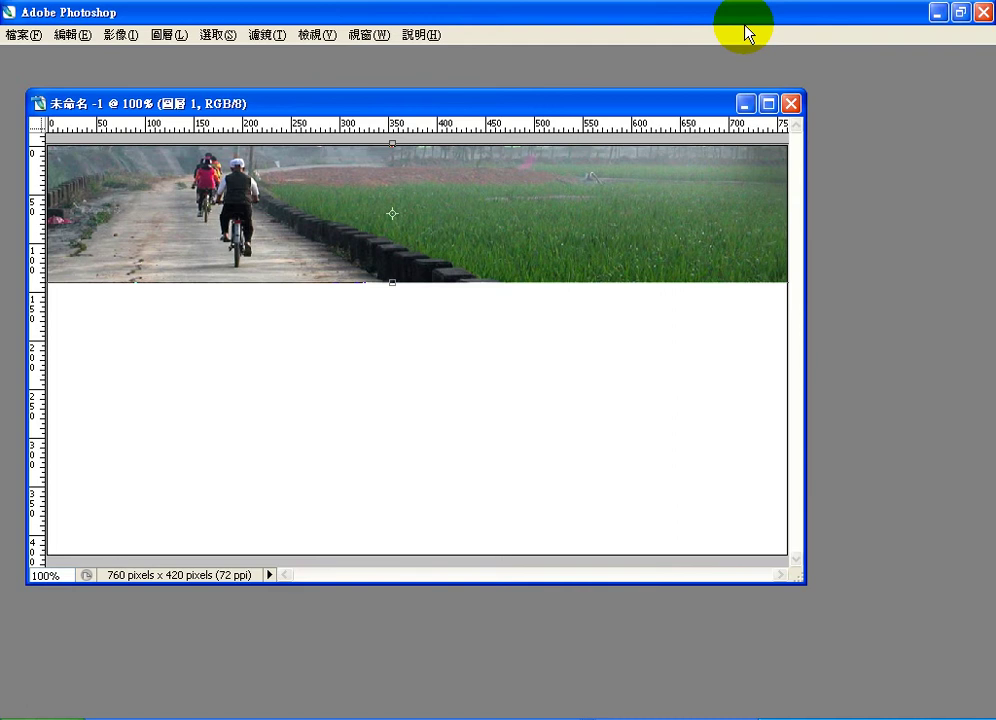
pyautogui.press('Return')
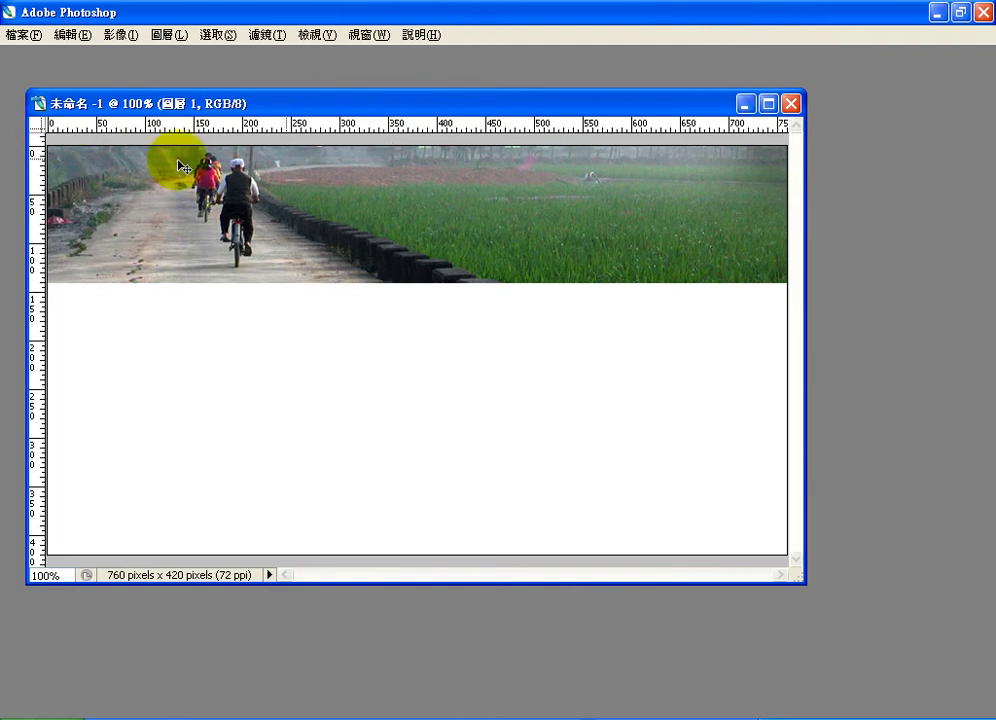
# Bring back the hidden panels and open photo2.jpg from the 綠色單車之旅 folder in Photoshop
pyautogui.press('Tab')
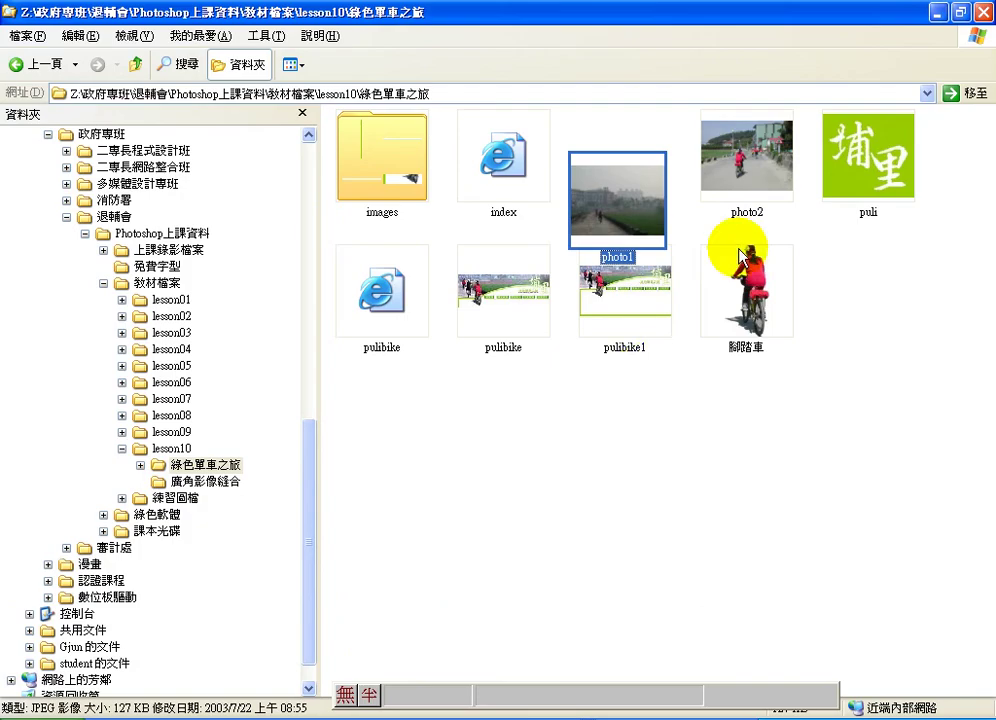
pyautogui.moveTo(748, 165); pyautogui.dragTo(545, 520)
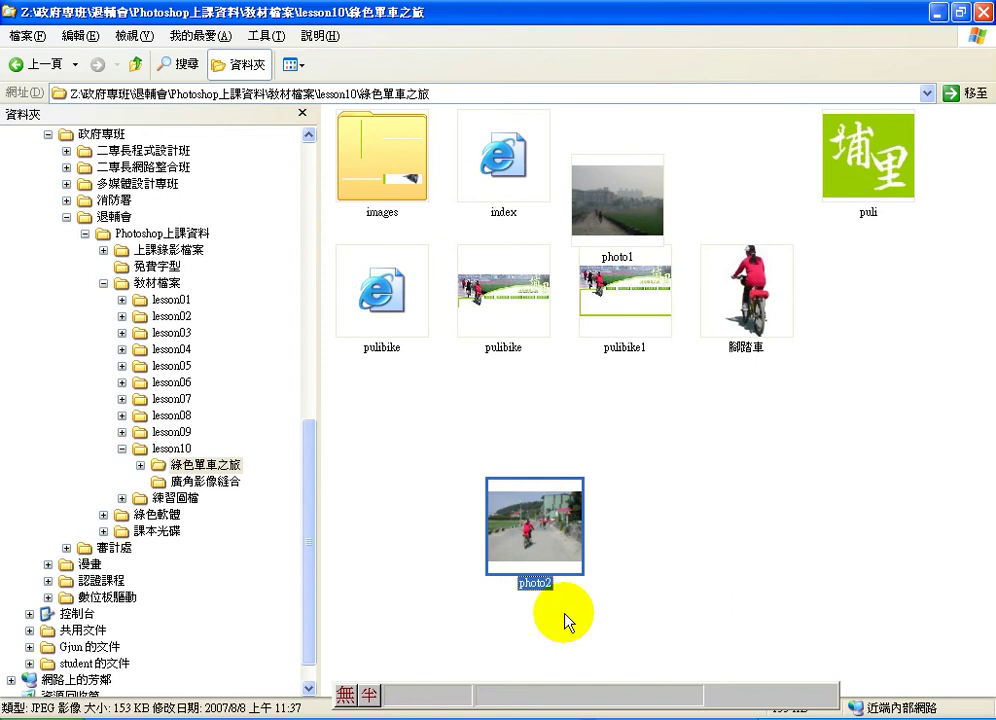
pyautogui.click(527, 580)
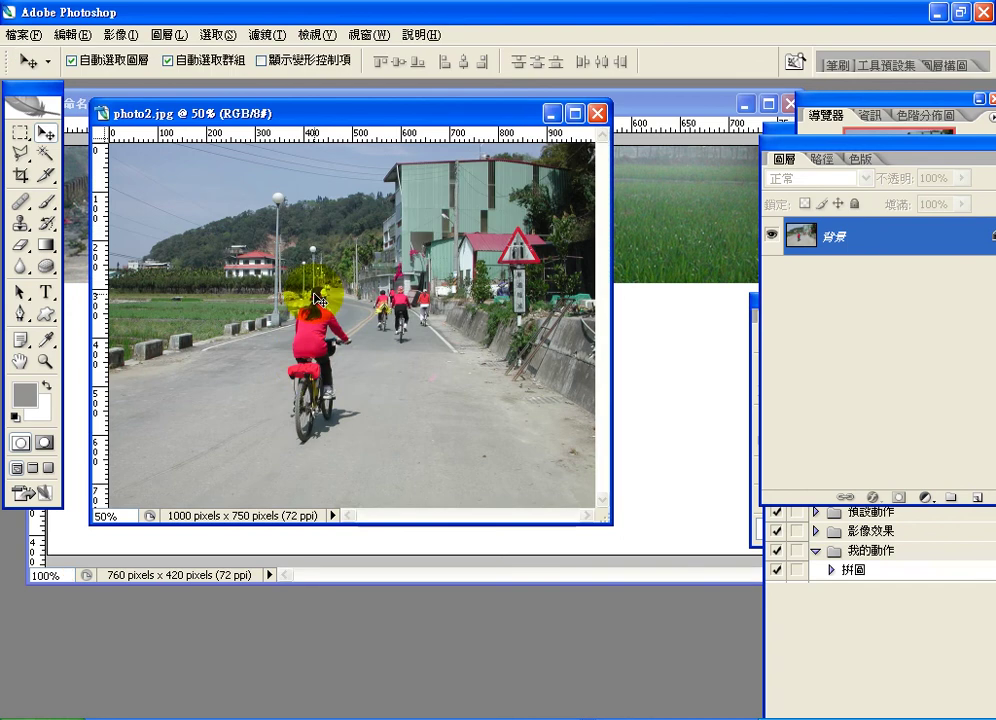
# Crop photo2.jpg to about 190 x 360 pixels around the nearest cyclist in the red jacket
pyautogui.click(266, 34)
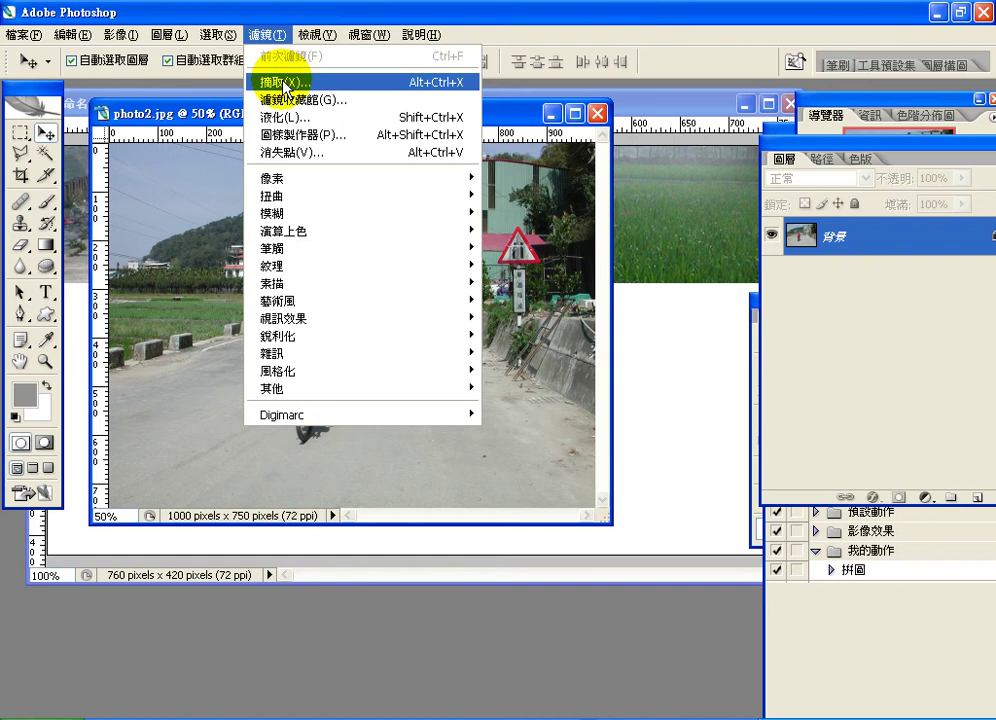
pyautogui.click(214, 112)
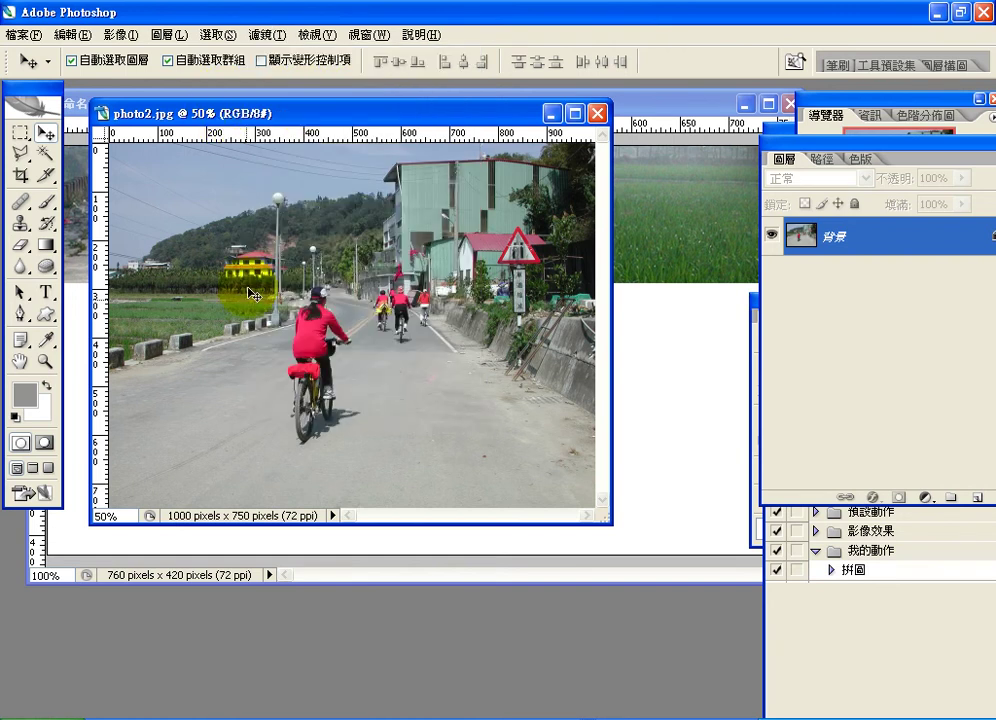
pyautogui.click(19, 176)
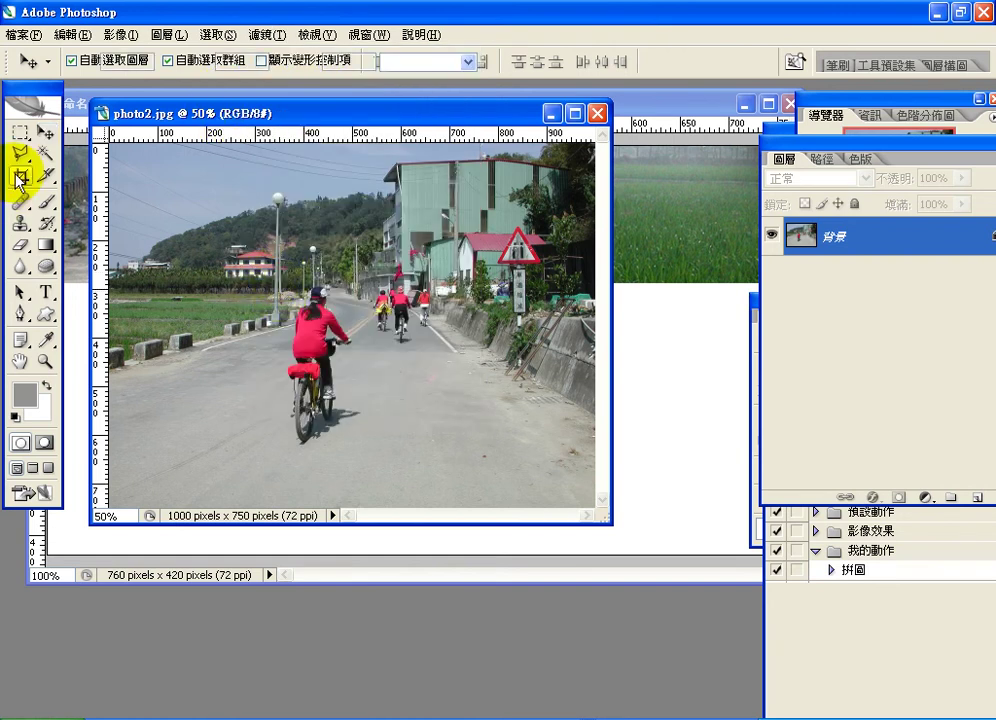
pyautogui.moveTo(276, 292); pyautogui.dragTo(276, 363)
pyautogui.press('Escape')
pyautogui.moveTo(347, 367); pyautogui.dragTo(415, 290)
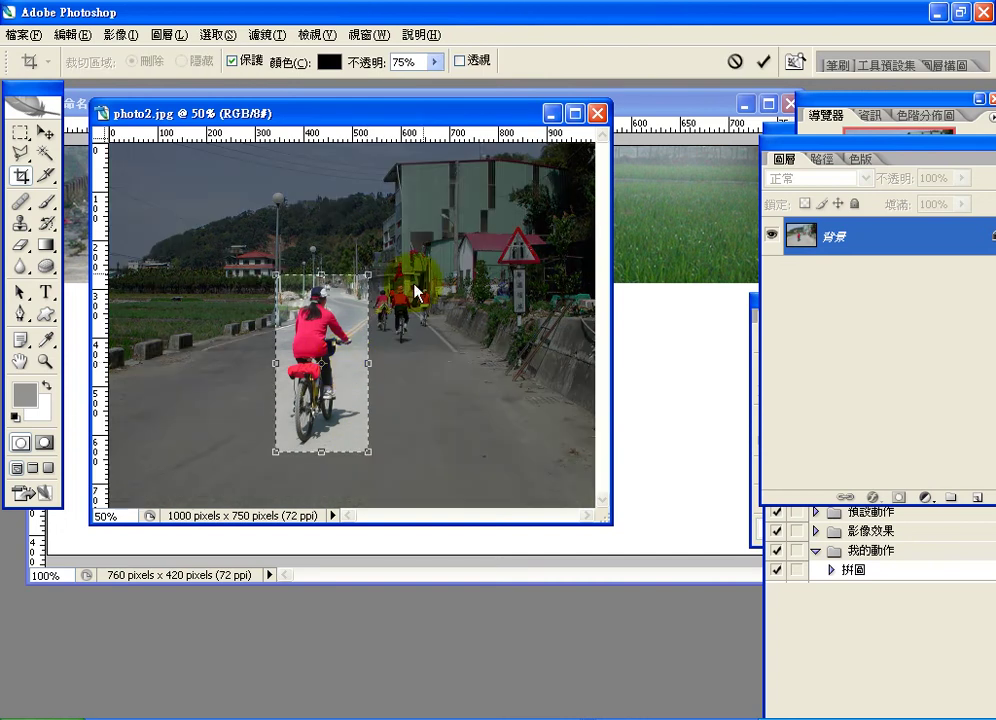
pyautogui.click(763, 62)
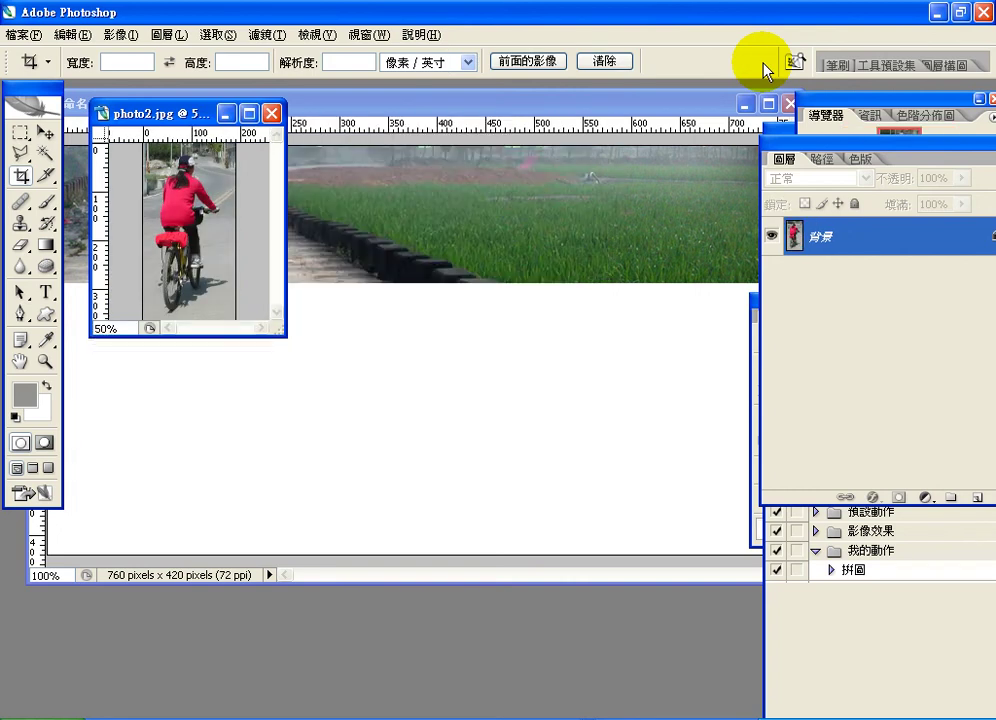
# Open the cropped cyclist photo in the Extract filter
pyautogui.click(268, 35)
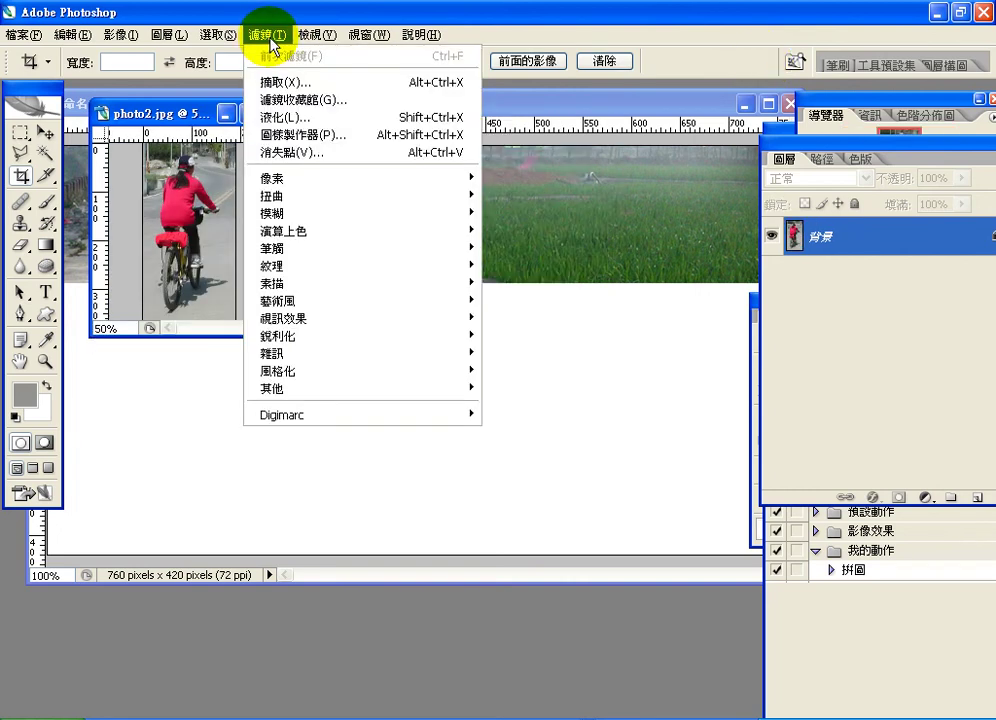
pyautogui.click(280, 82)
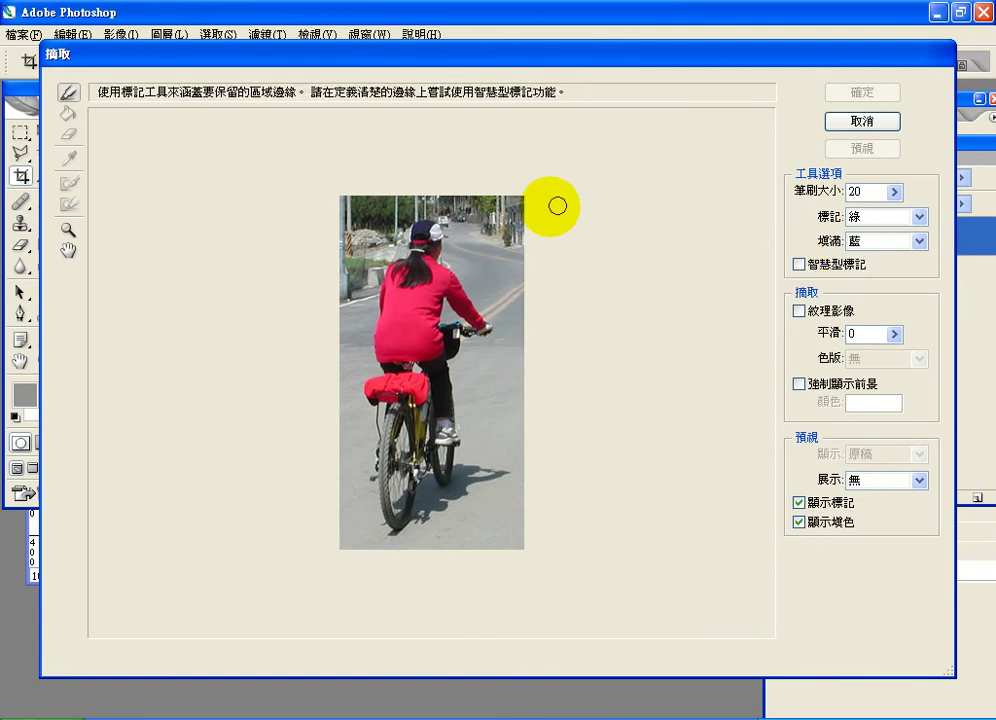
pyautogui.click(68, 229)
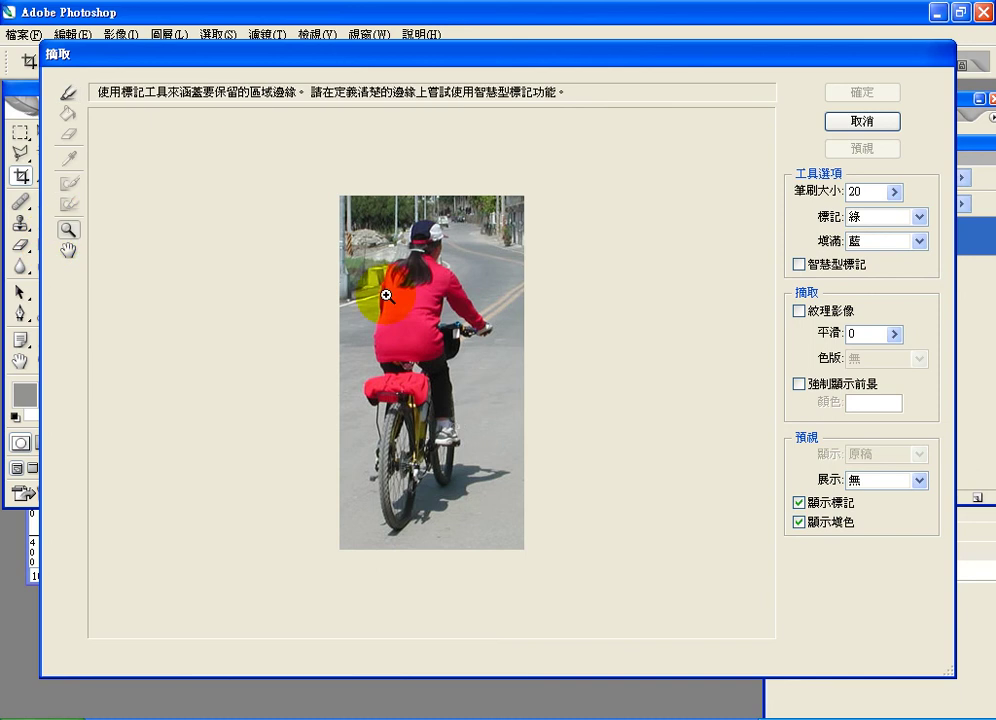
pyautogui.click(430, 312)
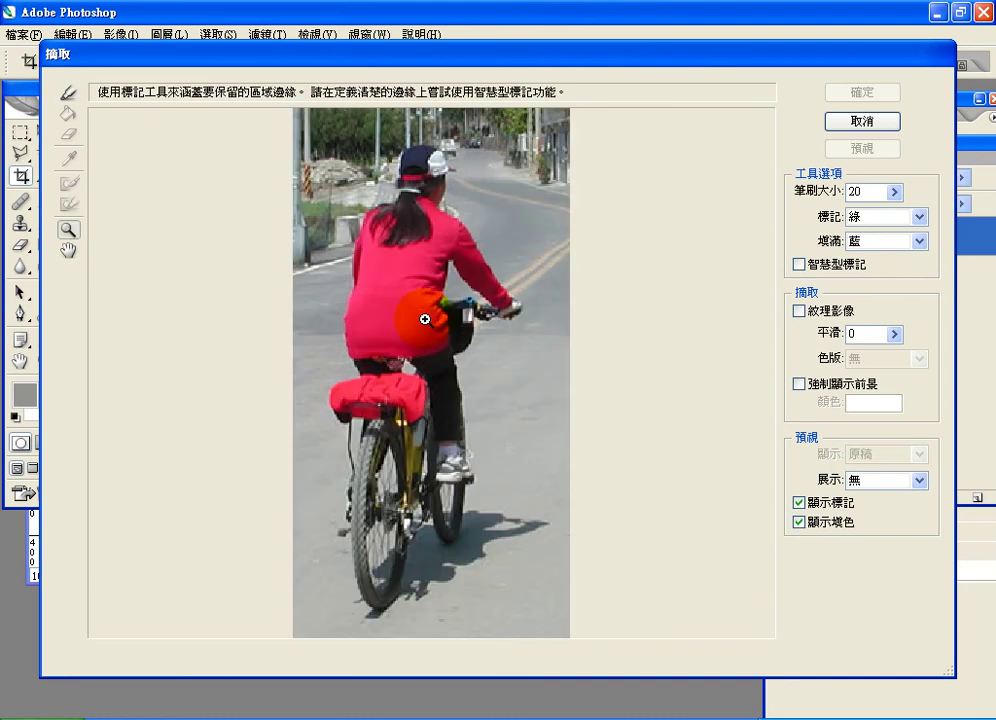
pyautogui.click(425, 319)
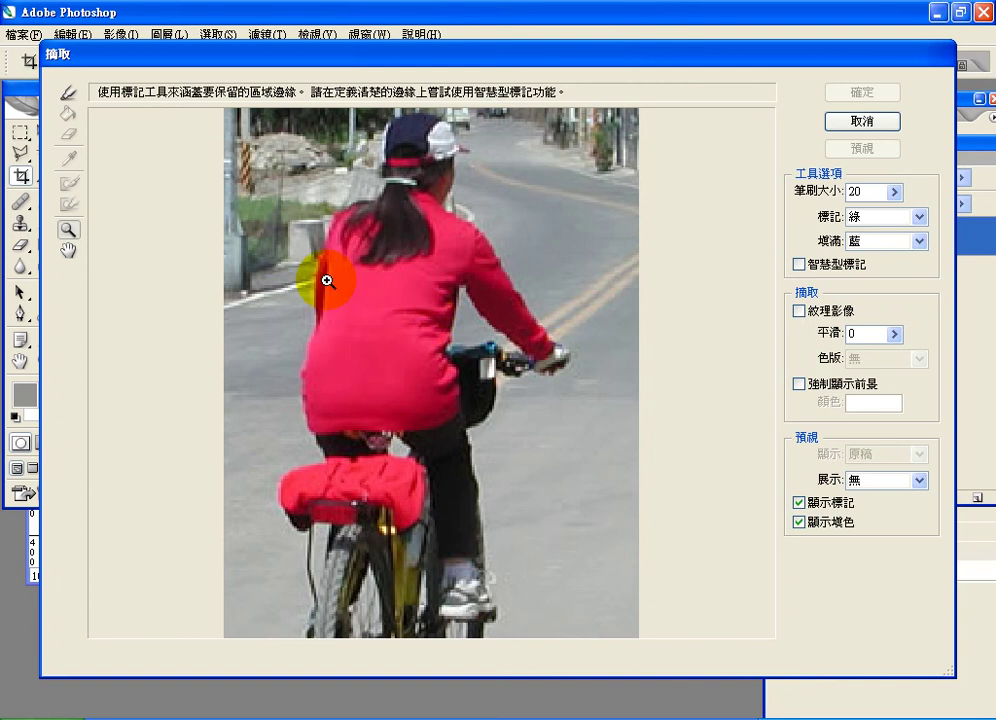
# Choose the Edge Highlighter and set its brush size to 5
pyautogui.click(66, 94)
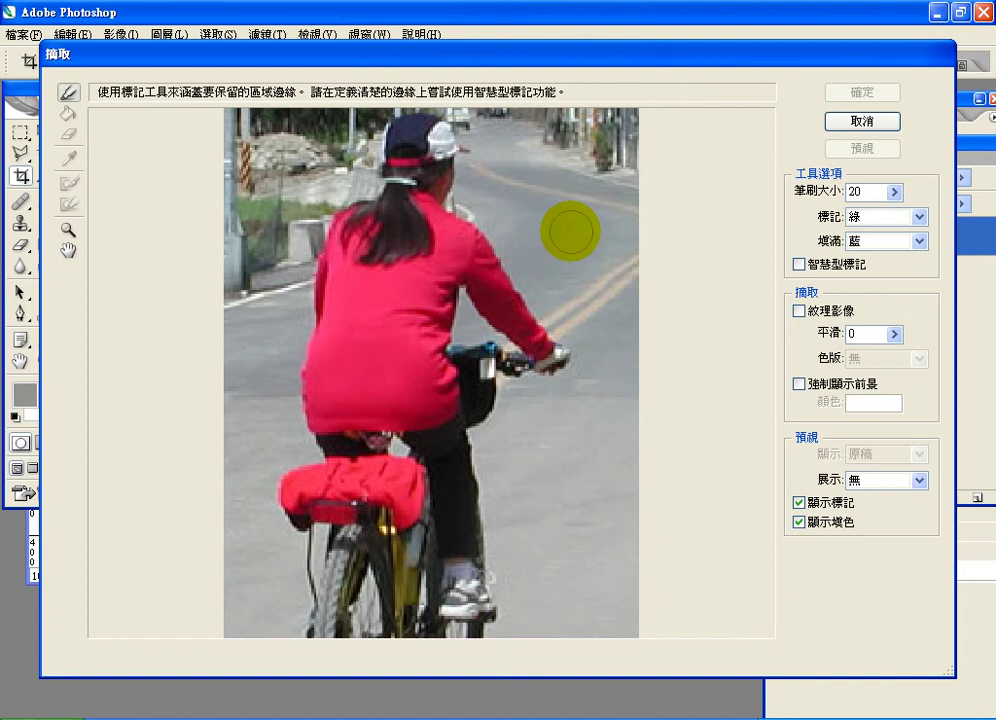
pyautogui.press('[')
pyautogui.press('[')
pyautogui.press('[')
pyautogui.press('[')
pyautogui.press('[')
pyautogui.press('[')
pyautogui.press('[')
pyautogui.press('[')
pyautogui.press('[')
pyautogui.press('[')
pyautogui.press('[')
pyautogui.press('[')
pyautogui.press('[')
pyautogui.press('[')
pyautogui.press('[')
pyautogui.press('[')
pyautogui.press('[')
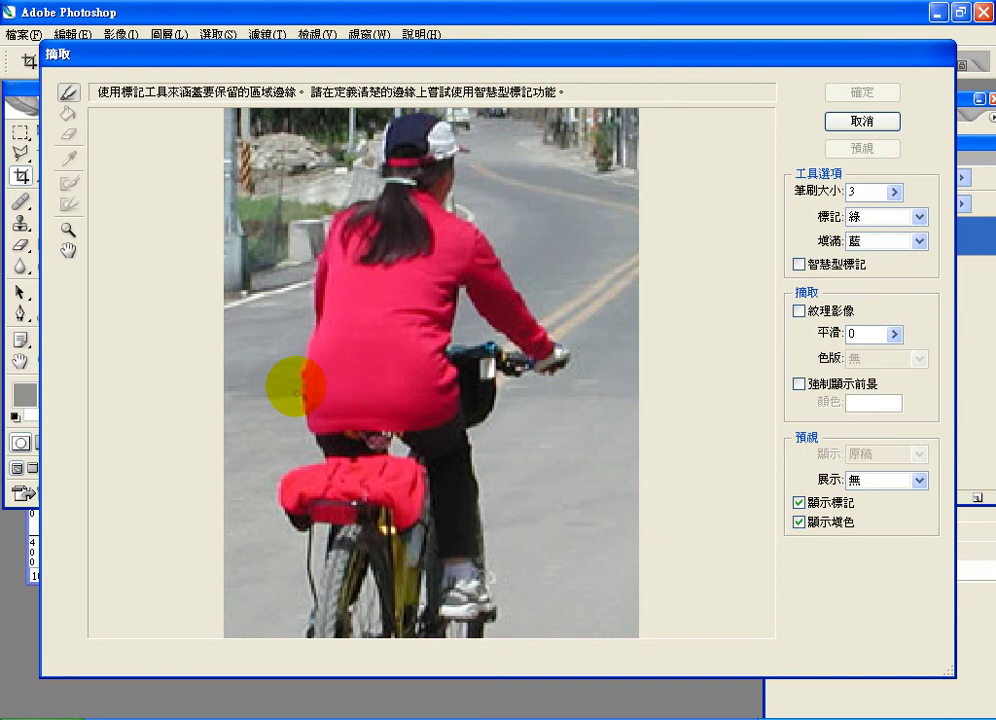
pyautogui.press(']')
pyautogui.press(']')
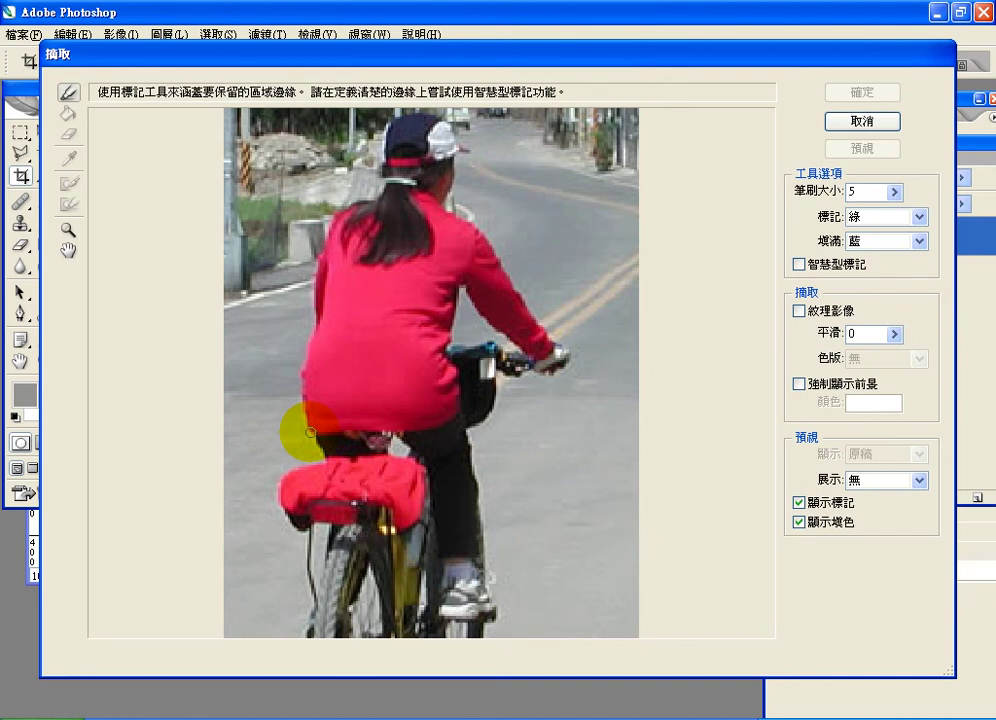
# Highlight the cyclist's left edge in green from the shoulder down the jacket and around the left side of the red bag
pyautogui.moveTo(310, 432)
pyautogui.mouseDown()
pyautogui.moveTo(303, 353)
pyautogui.moveTo(318, 303)
pyautogui.mouseUp()
pyautogui.moveTo(318, 292)
pyautogui.mouseDown()
pyautogui.moveTo(307, 242)
pyautogui.moveTo(337, 198)
pyautogui.mouseUp()
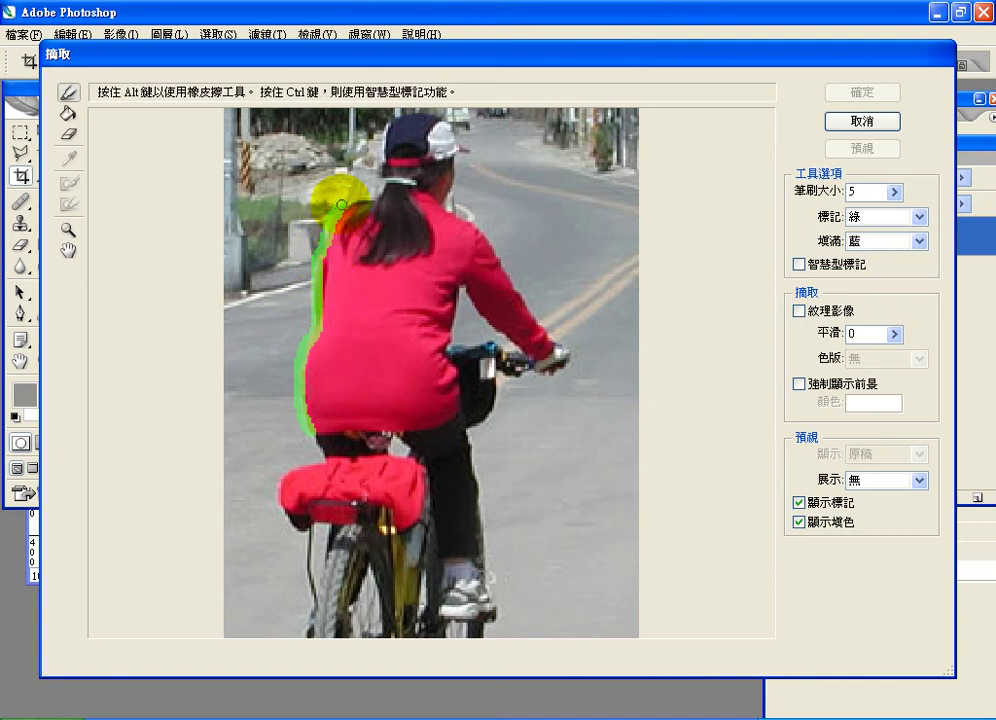
pyautogui.moveTo(305, 430)
pyautogui.mouseDown()
pyautogui.moveTo(317, 437)
pyautogui.moveTo(306, 464)
pyautogui.moveTo(277, 492)
pyautogui.moveTo(293, 523)
pyautogui.mouseUp()
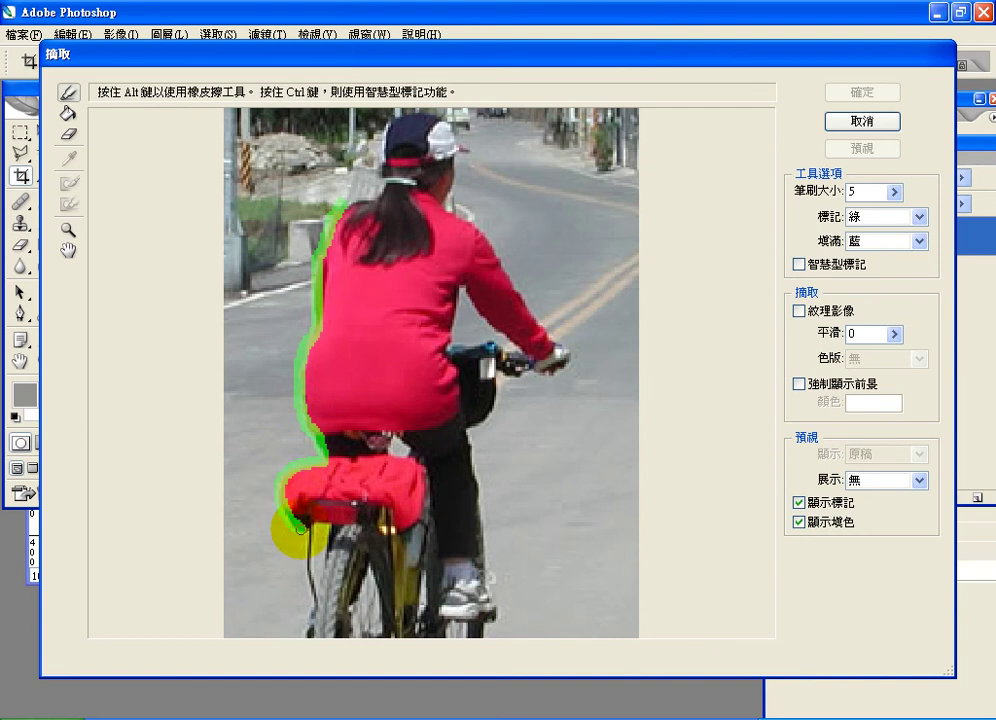
pyautogui.press('g')
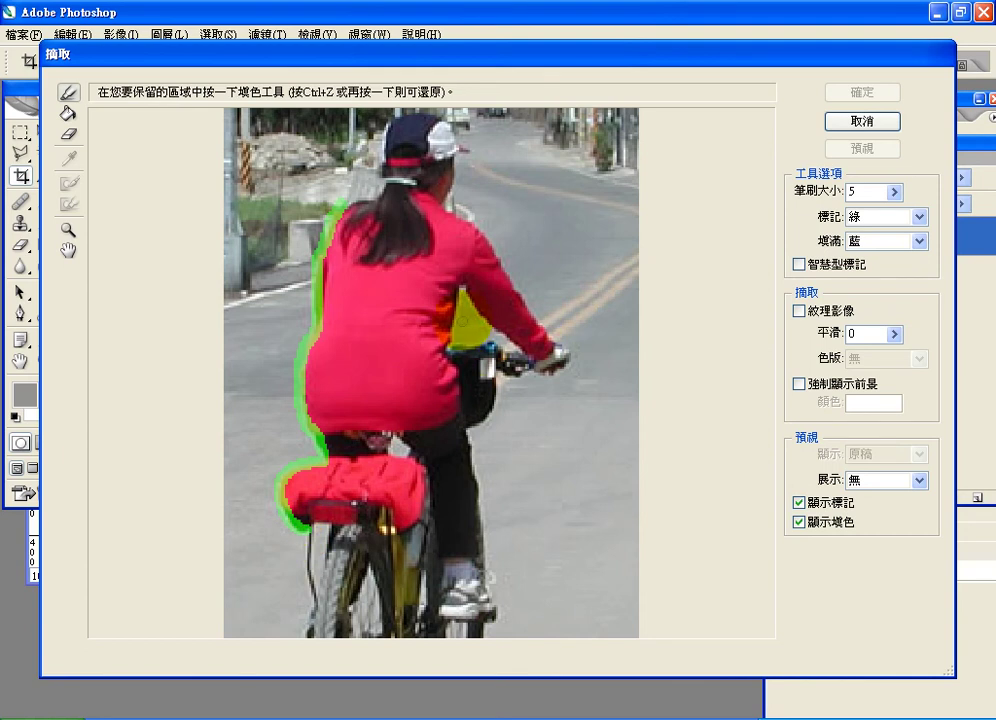
# Highlight the borders of the triangular gap between torso, arm and handlebar, and of the small gap above the red bag
pyautogui.press('b')
pyautogui.click(460, 291)
pyautogui.moveTo(460, 291)
pyautogui.mouseDown()
pyautogui.moveTo(455, 346)
pyautogui.moveTo(521, 352)
pyautogui.moveTo(465, 295)
pyautogui.mouseUp()
pyautogui.press('g')
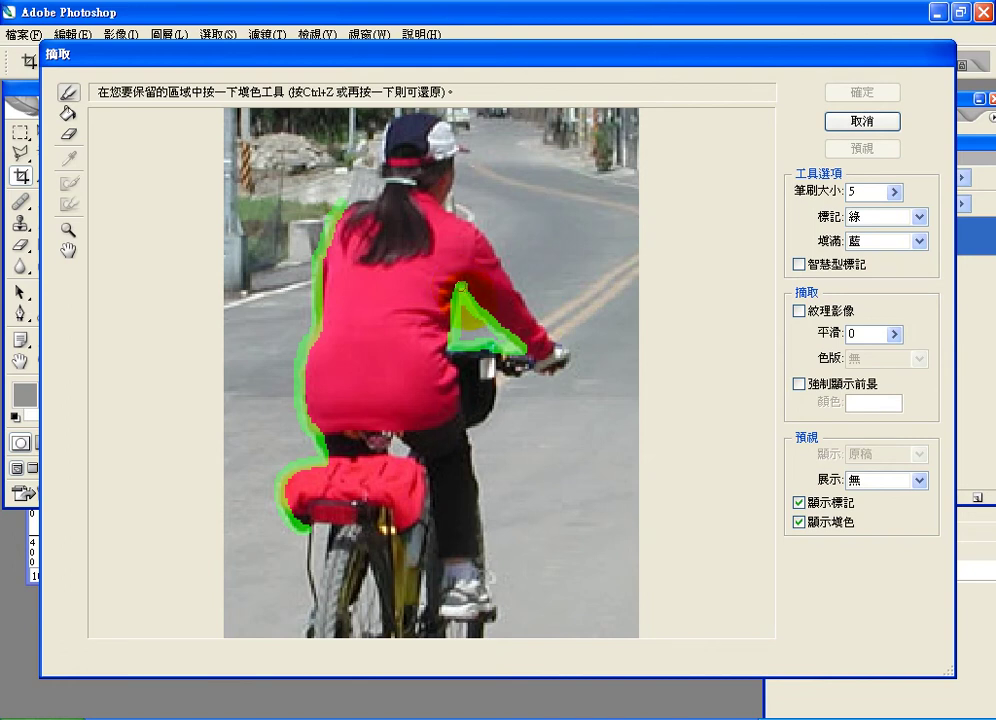
pyautogui.click(392, 434)
pyautogui.moveTo(392, 434); pyautogui.dragTo(410, 458)
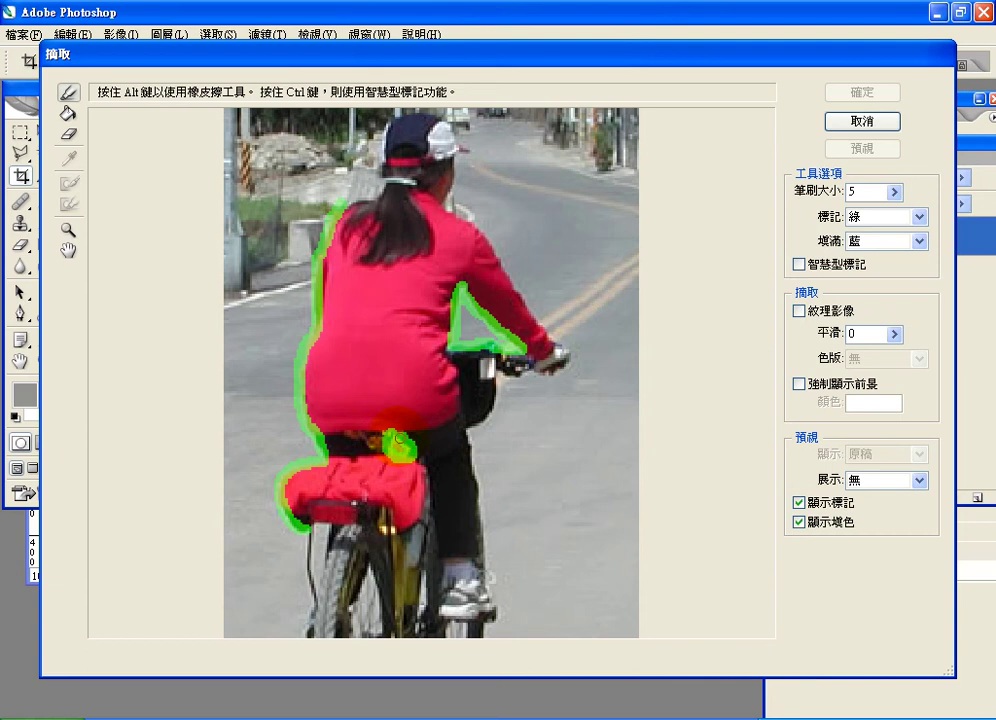
pyautogui.press('g')
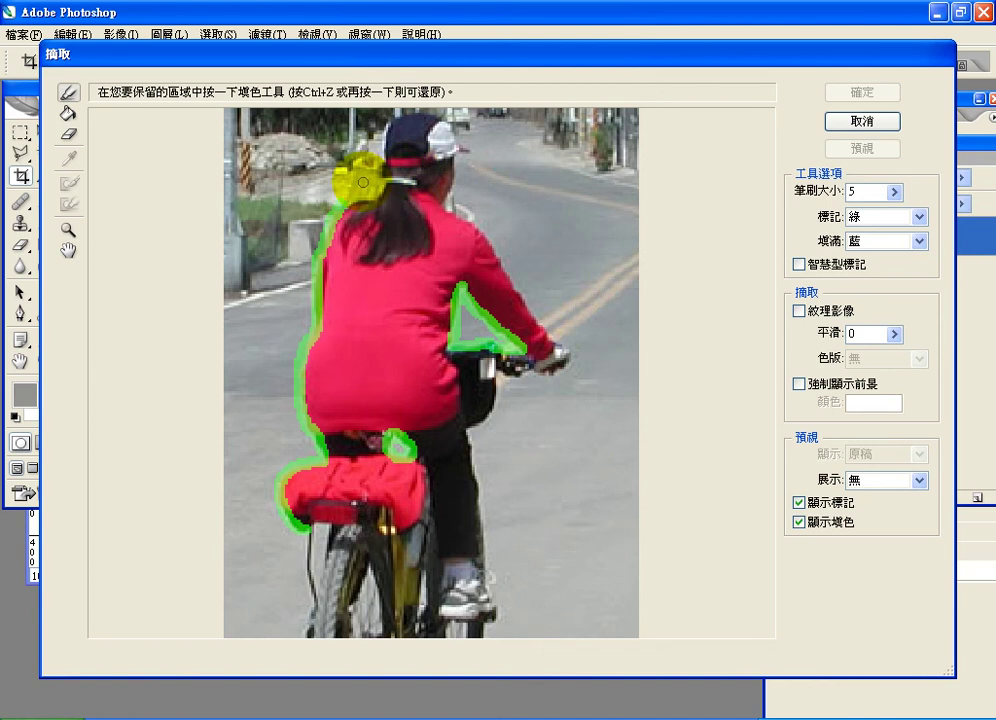
# Complete the green edge highlight around the cyclist, bicycle and shadow with brush size 4, and fill the enclosed area with blue
pyautogui.moveTo(346, 204)
pyautogui.mouseDown()
pyautogui.moveTo(338, 205)
pyautogui.moveTo(364, 164)
pyautogui.moveTo(380, 174)
pyautogui.mouseUp()
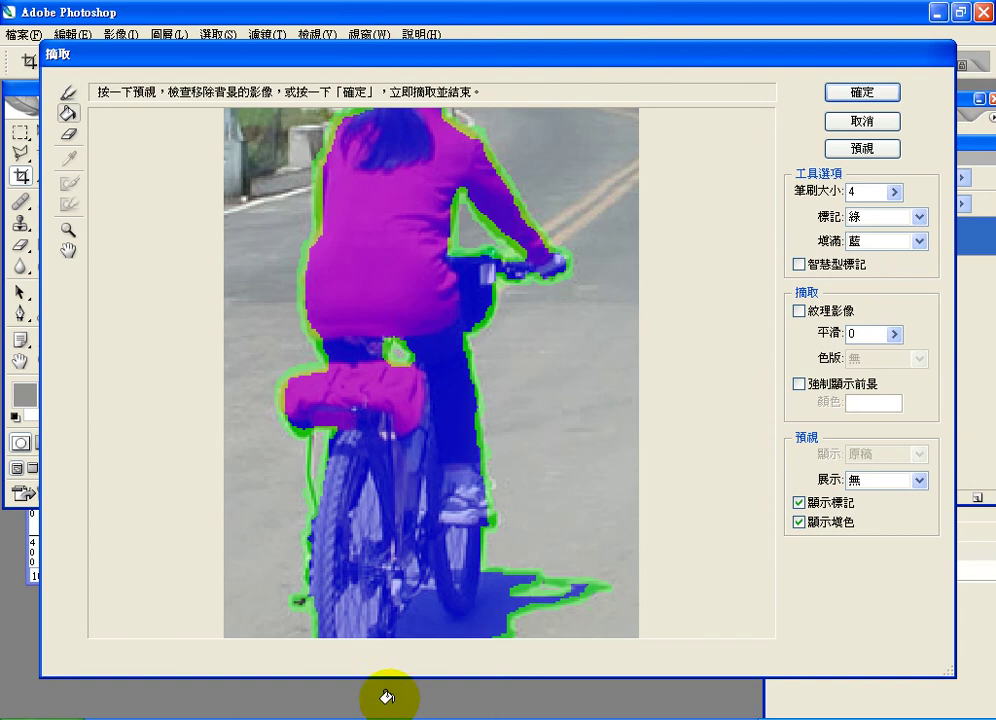
pyautogui.click(405, 356)
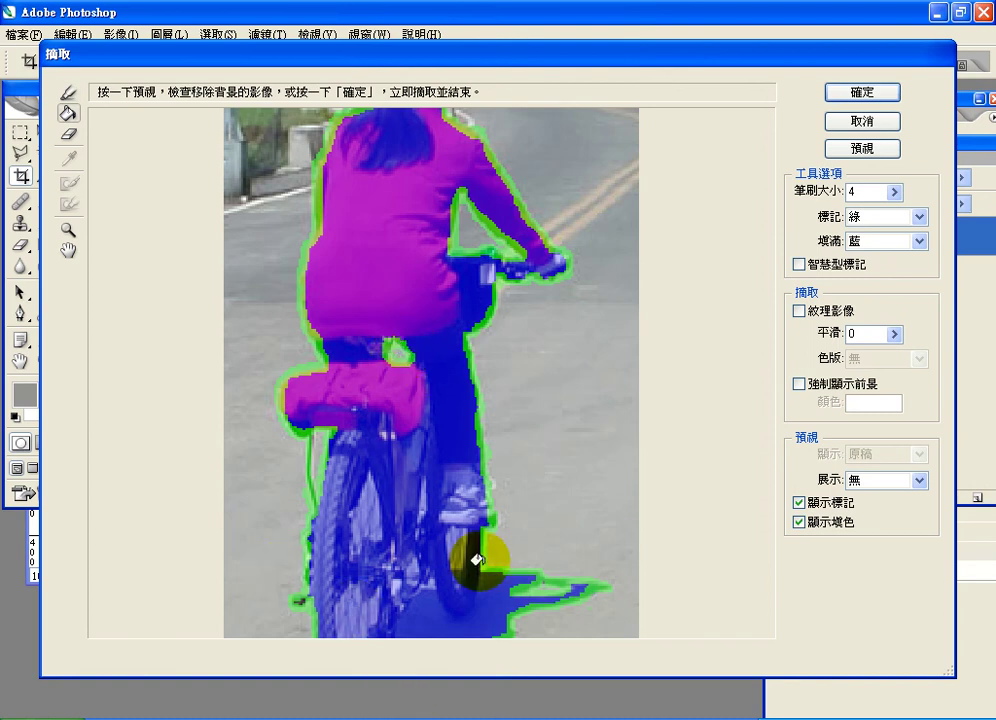
pyautogui.click(528, 584)
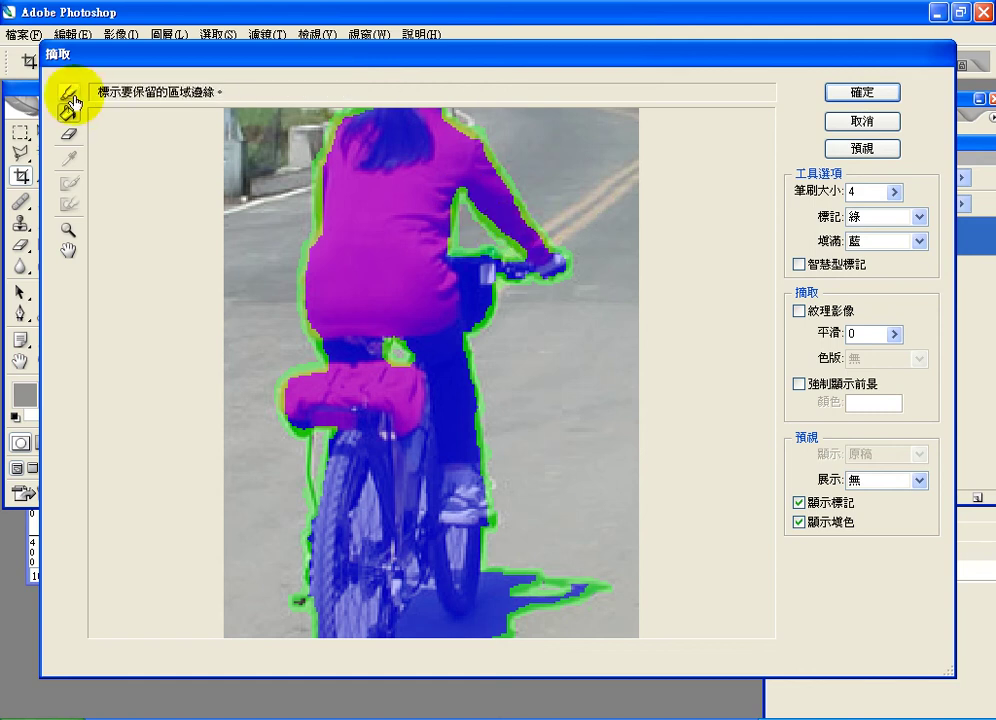
pyautogui.click(393, 205)
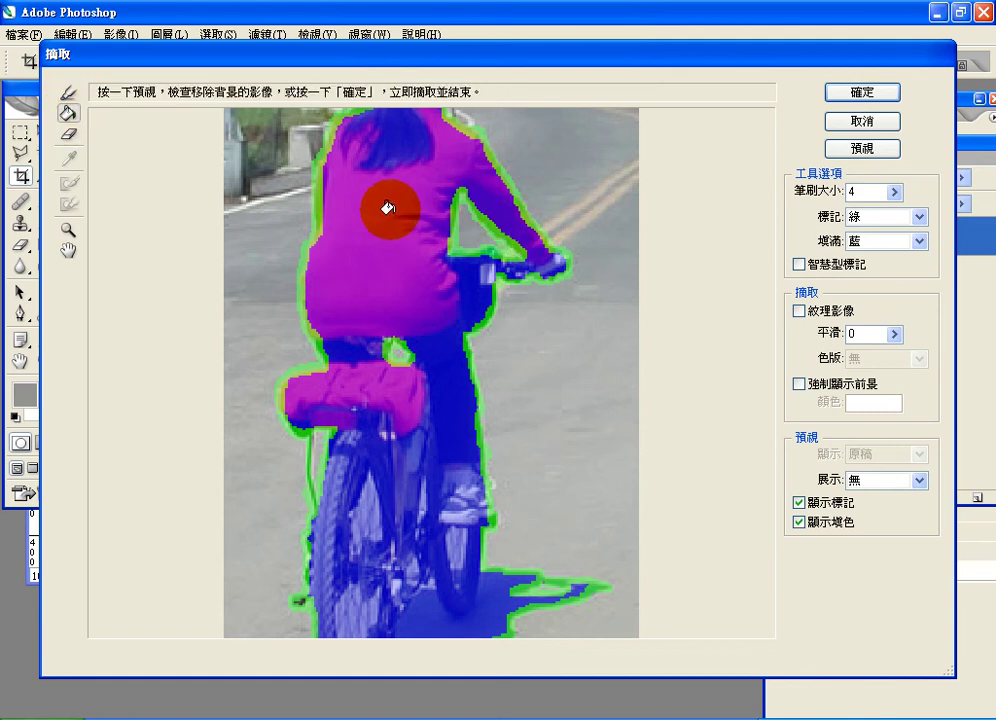
# Preview the extraction and examine the cyclist's cut-out edges from the cap down to the wheels and shadow
pyautogui.click(856, 148)
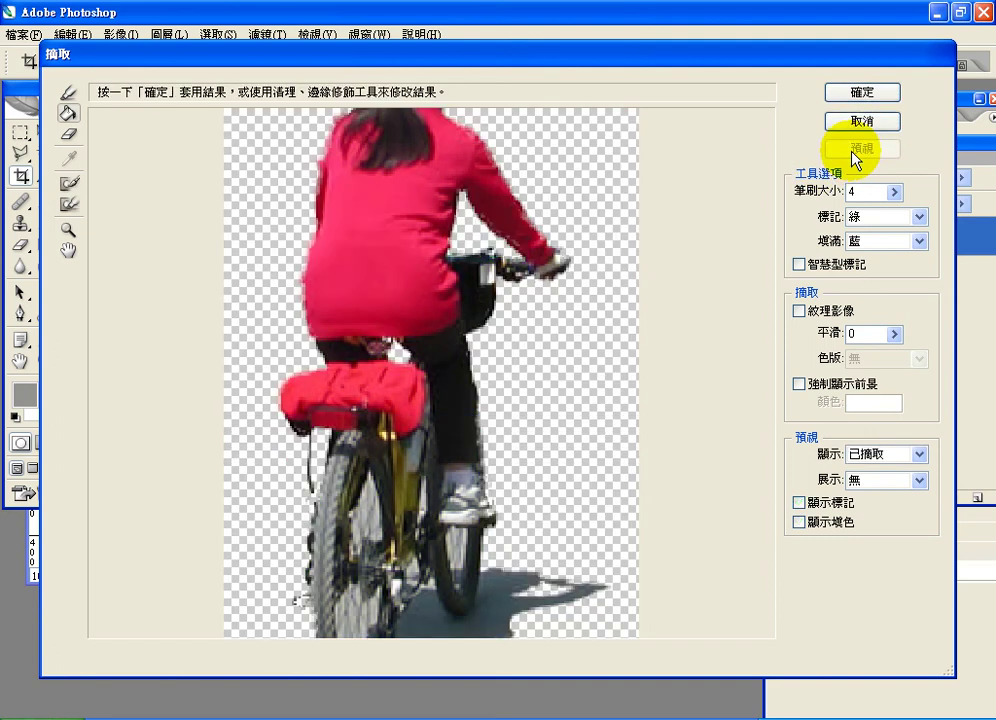
pyautogui.click(349, 262)
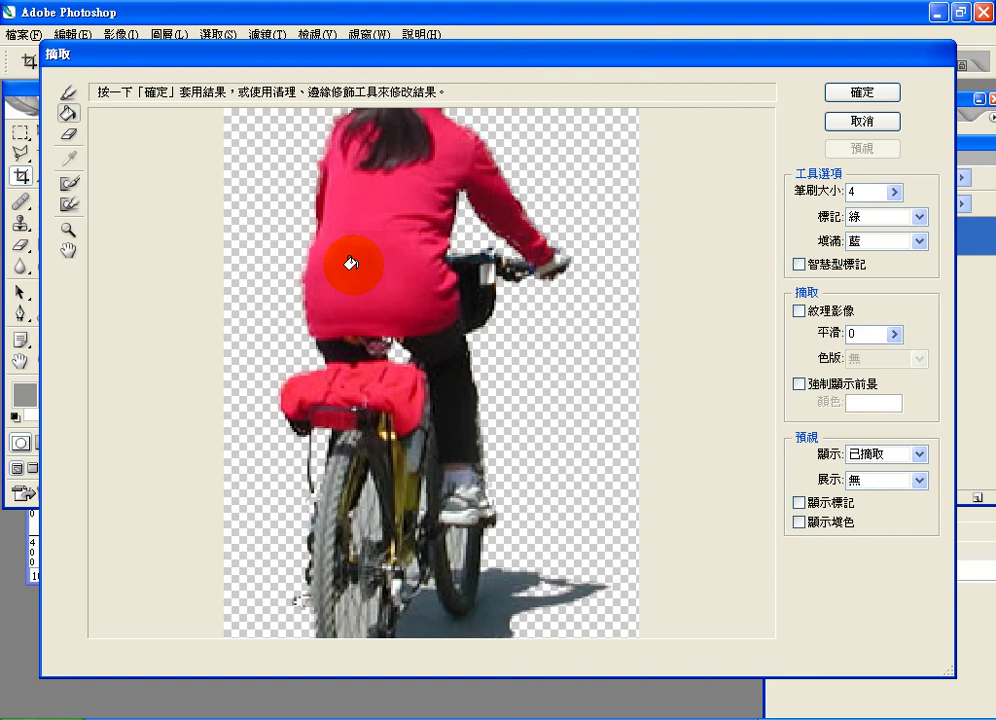
pyautogui.click(69, 254)
pyautogui.click(413, 208)
pyautogui.moveTo(413, 208); pyautogui.dragTo(411, 168)
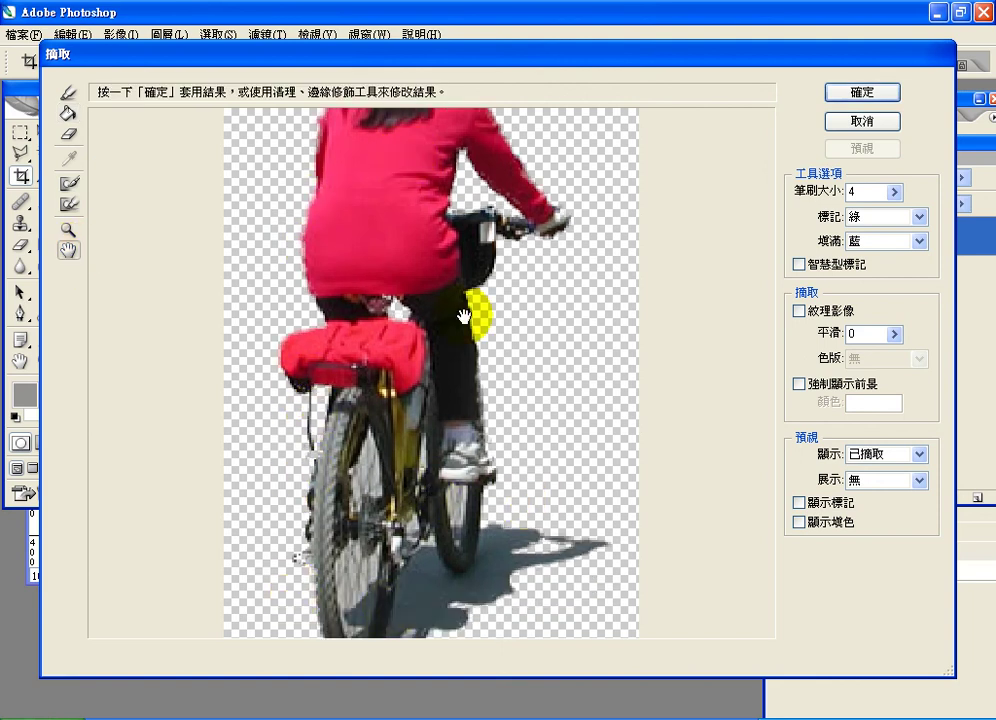
pyautogui.click(459, 227)
pyautogui.moveTo(459, 227); pyautogui.dragTo(460, 384)
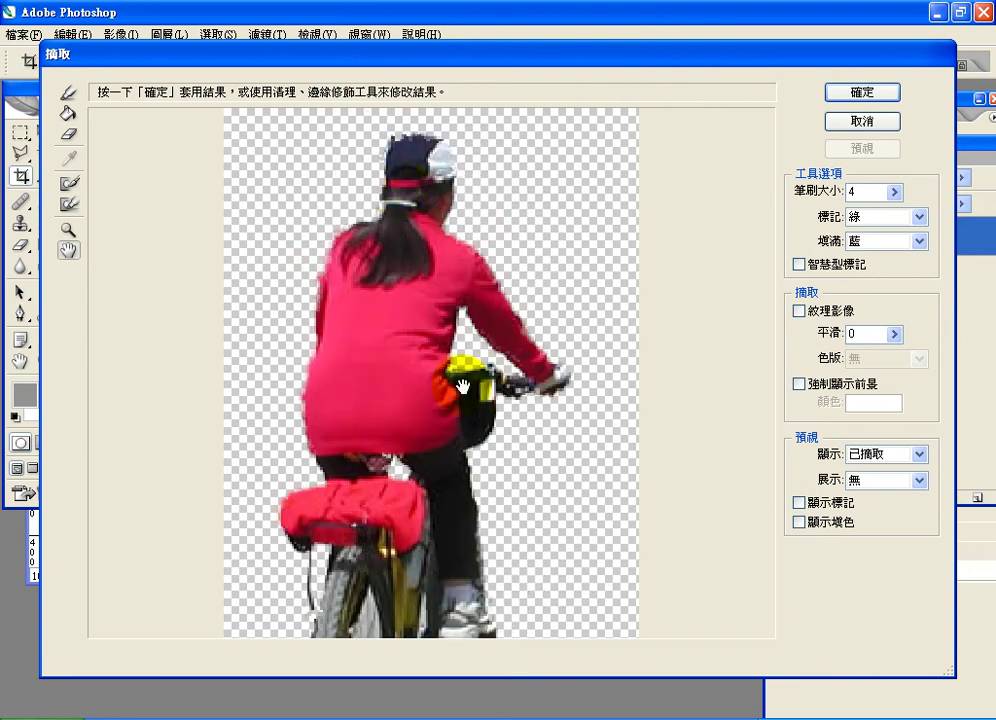
pyautogui.click(405, 187)
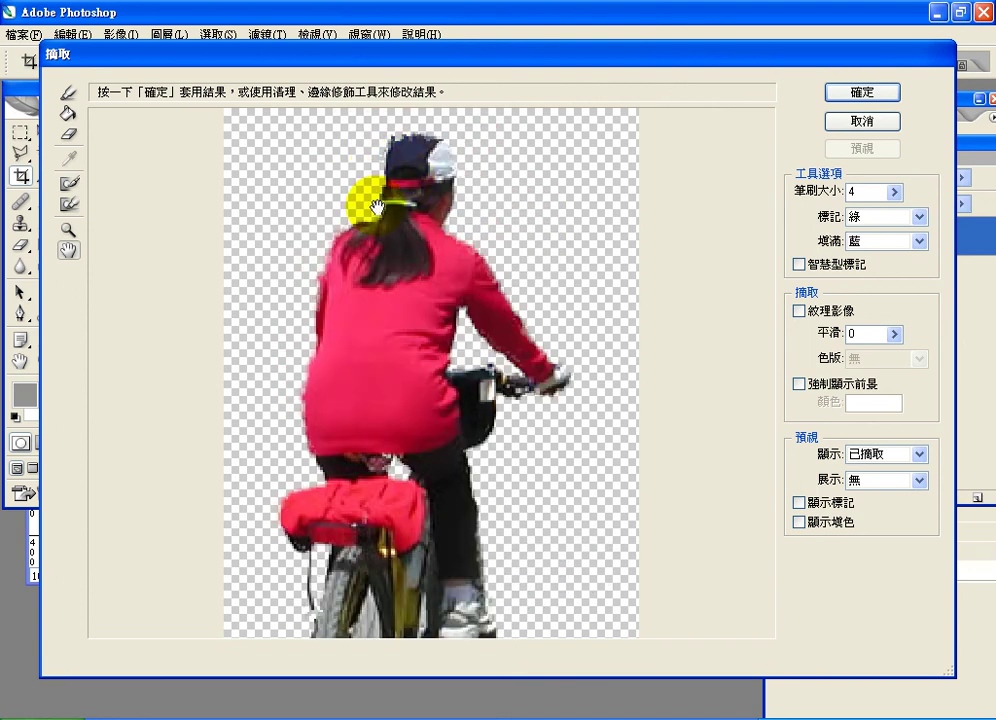
pyautogui.moveTo(367, 260); pyautogui.dragTo(369, 265)
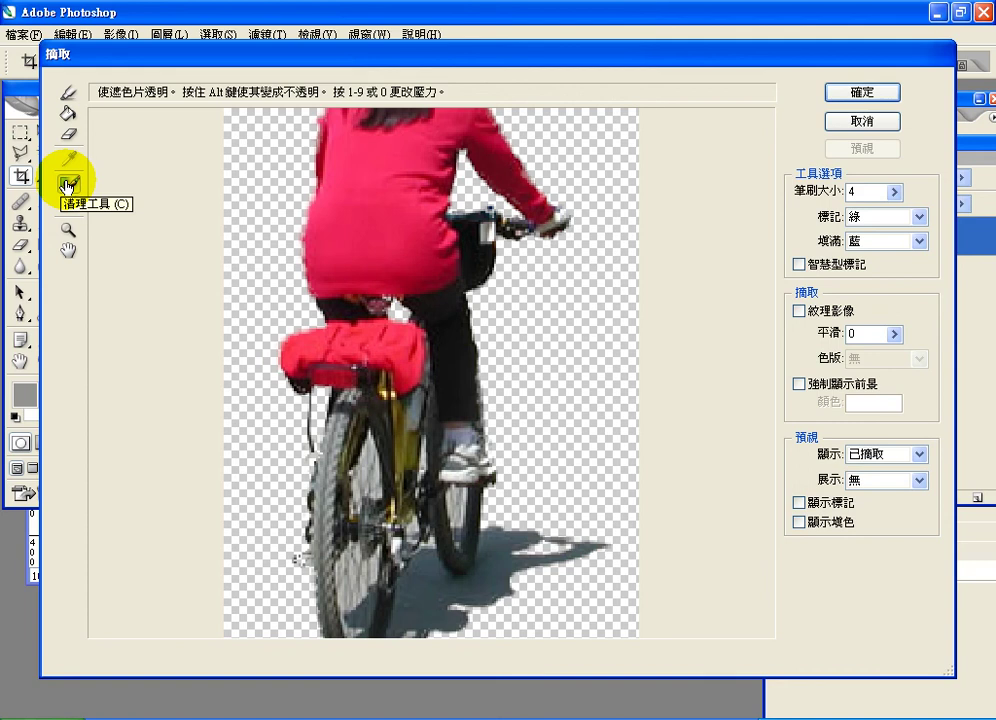
# Touch up the cut-out beside the rear wheel and around the cap with the Cleanup tool, and apply the extraction
pyautogui.click(67, 186)
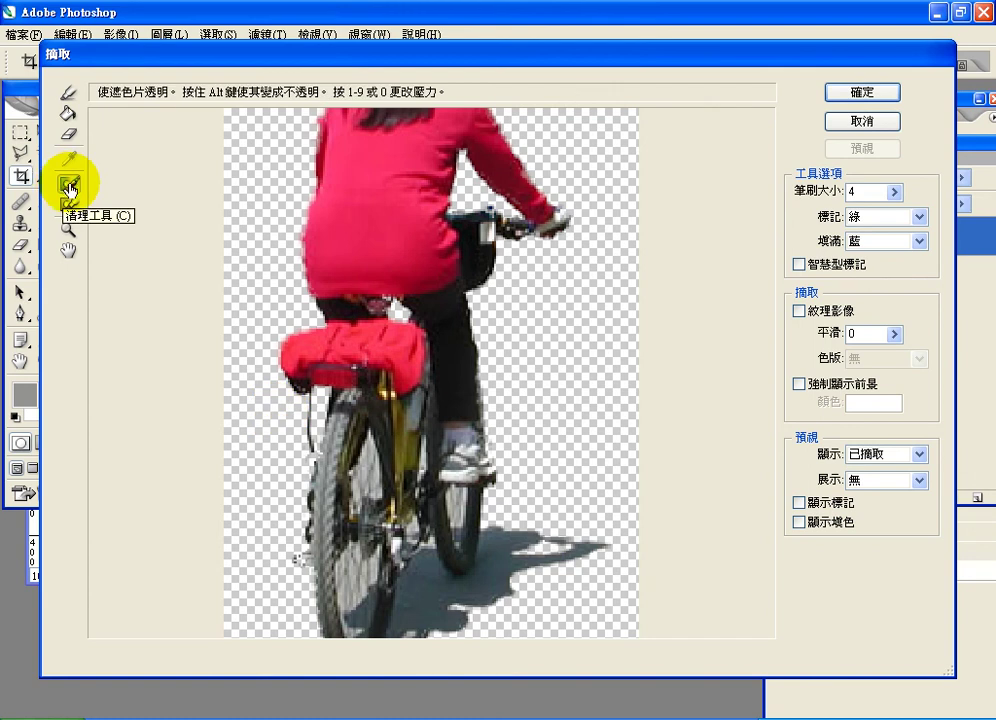
pyautogui.press('alt')
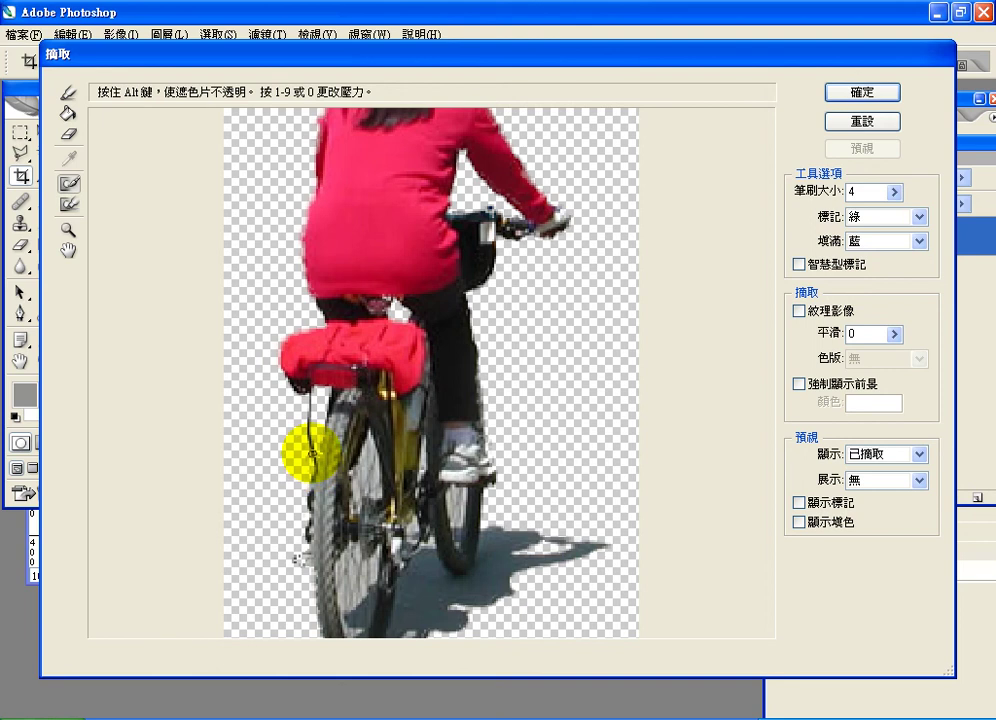
pyautogui.press('alt')
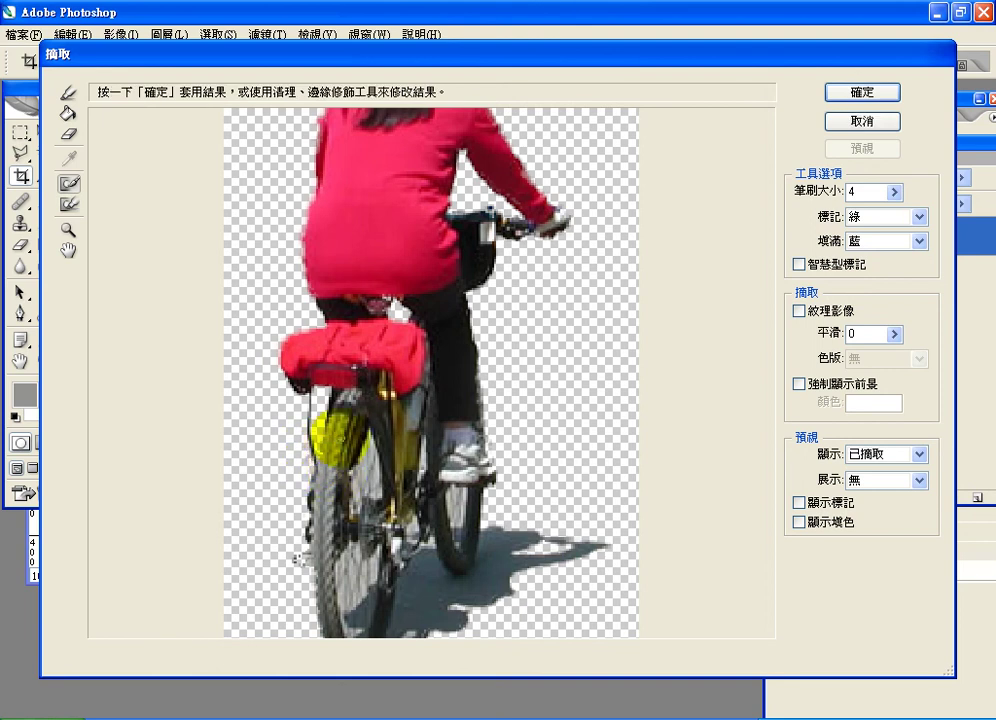
pyautogui.press('space')
pyautogui.moveTo(318, 372)
pyautogui.mouseDown()
pyautogui.moveTo(311, 356)
pyautogui.moveTo(330, 350)
pyautogui.moveTo(324, 535)
pyautogui.mouseUp()
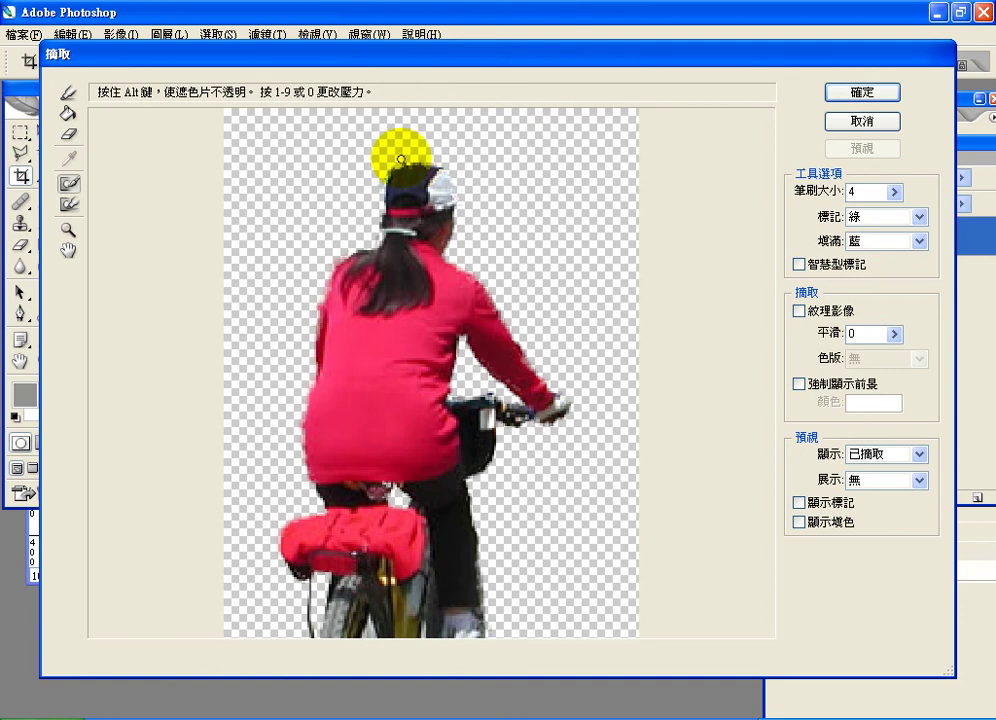
pyautogui.moveTo(401, 160)
pyautogui.mouseDown()
pyautogui.moveTo(378, 171)
pyautogui.moveTo(378, 215)
pyautogui.mouseUp()
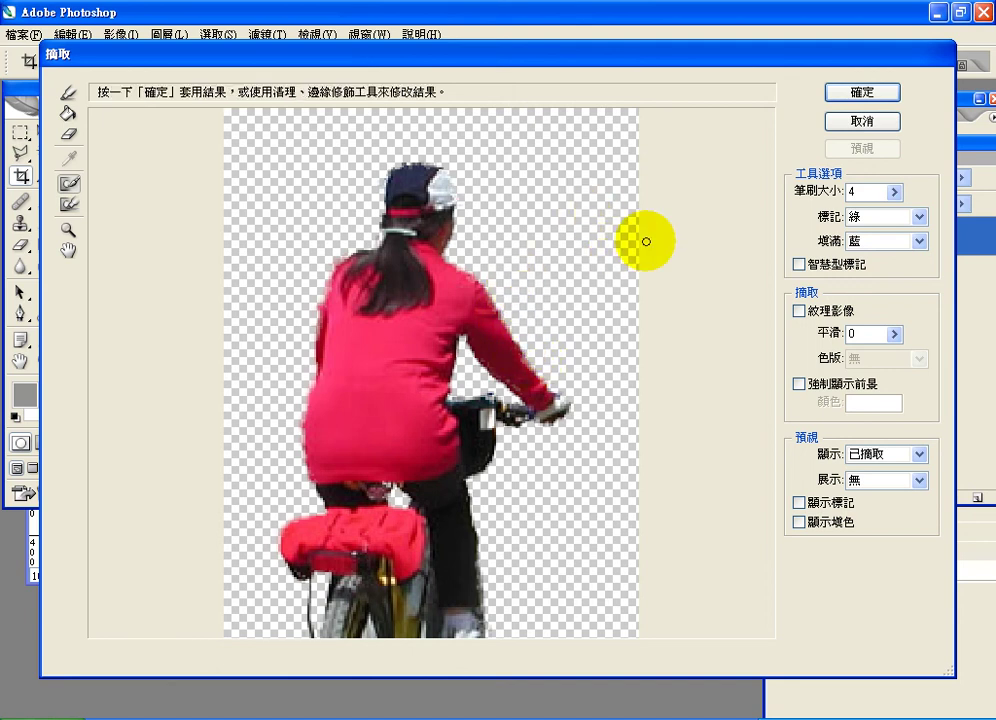
pyautogui.click(860, 93)
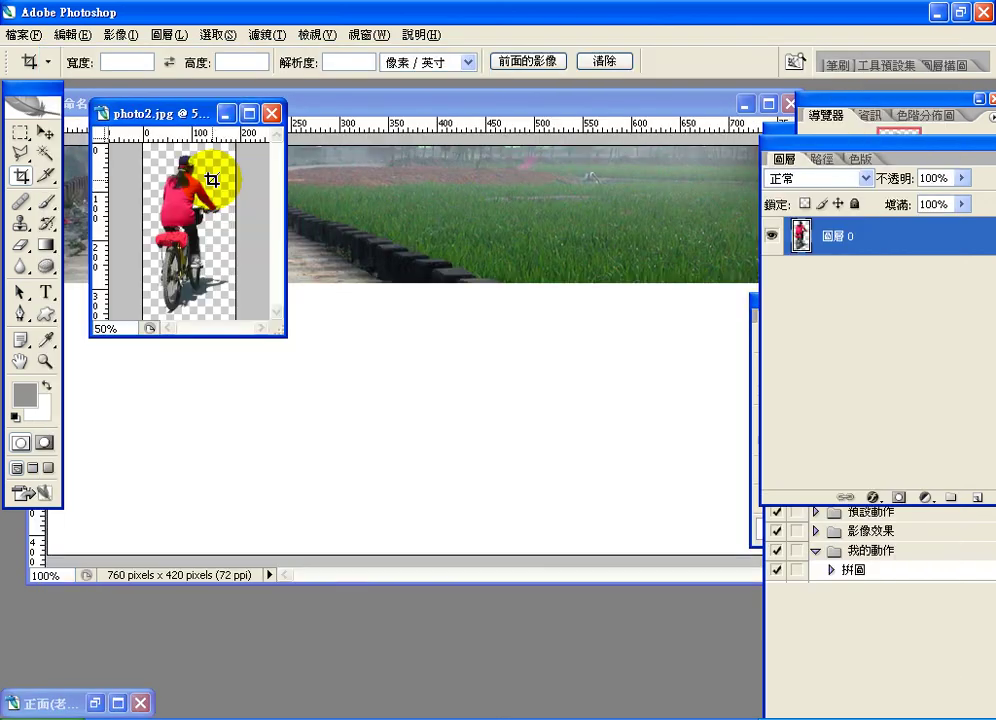
# Copy the extracted cyclist into the 760 x 420 layout and place it across the strip's lower edge, beside the distant riders
pyautogui.click(47, 131)
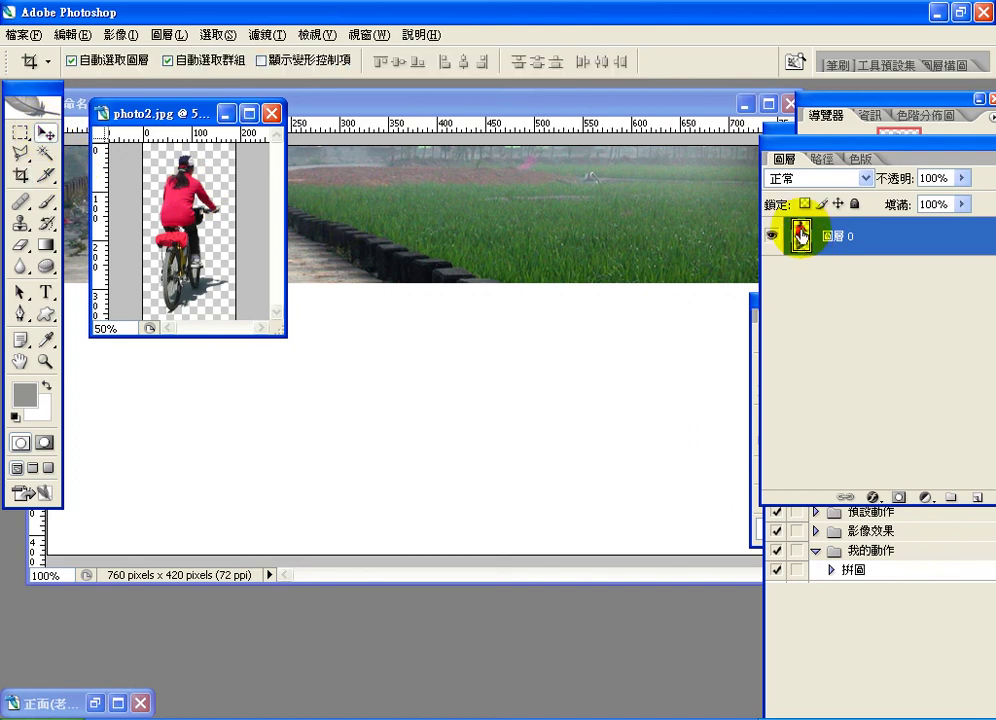
pyautogui.moveTo(801, 236); pyautogui.dragTo(451, 239)
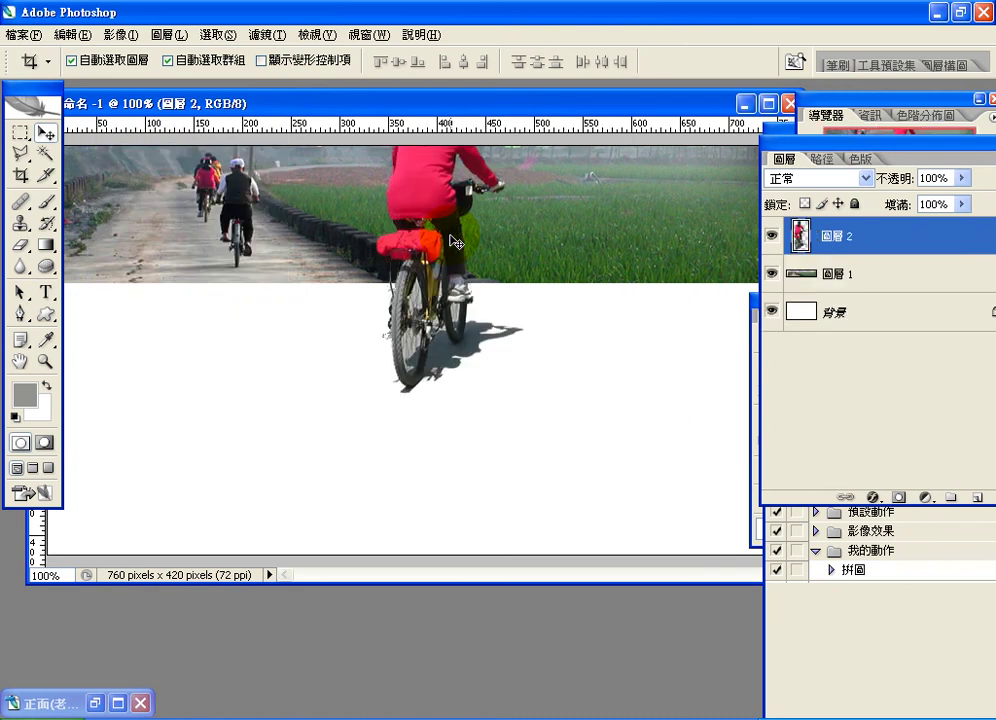
pyautogui.moveTo(436, 201); pyautogui.dragTo(293, 281)
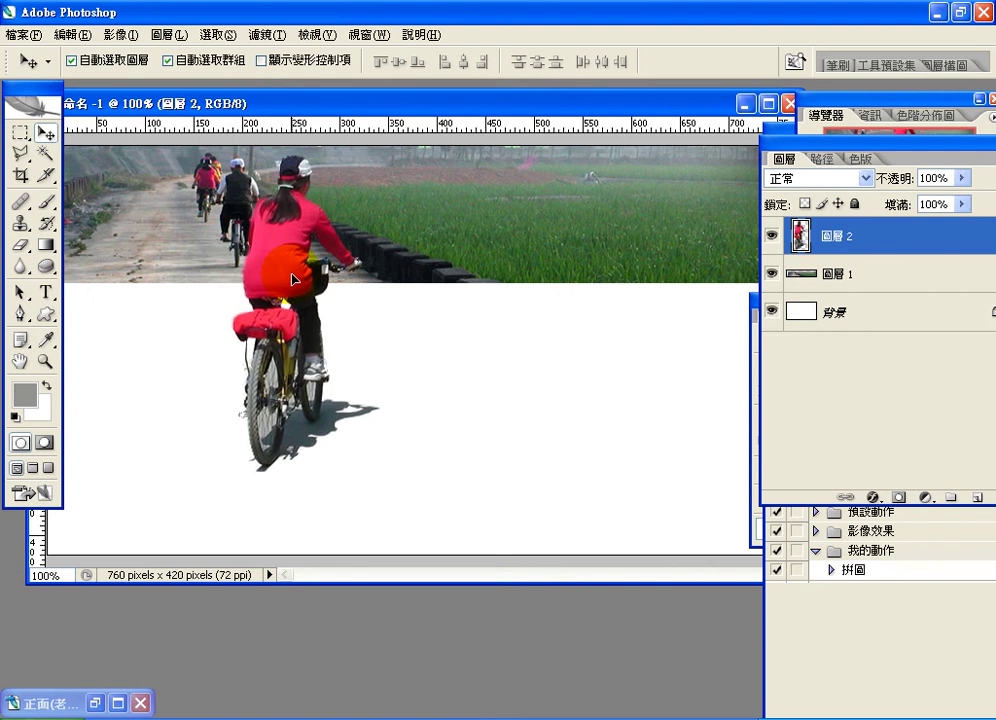
# Flip the cyclist layer horizontally
pyautogui.click(72, 35)
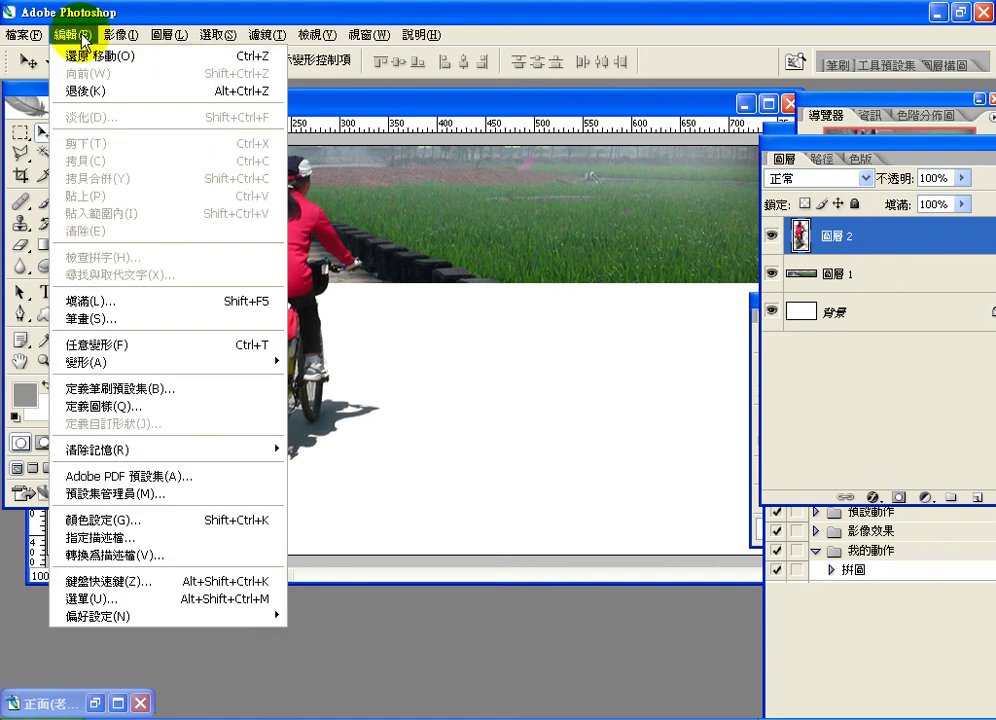
pyautogui.moveTo(267, 362)
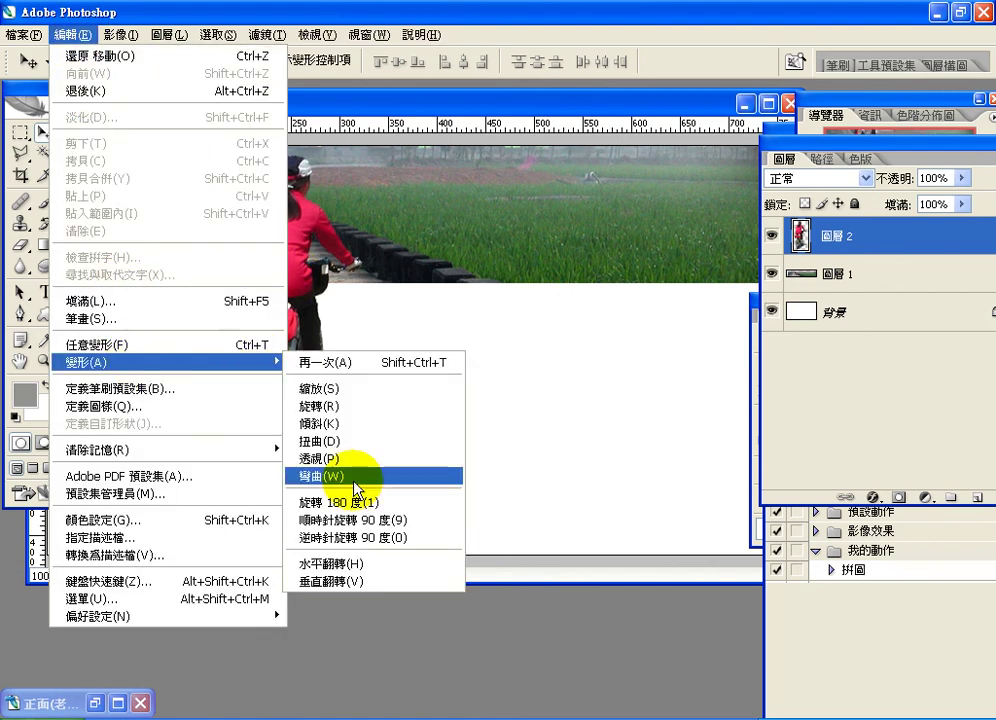
pyautogui.click(367, 566)
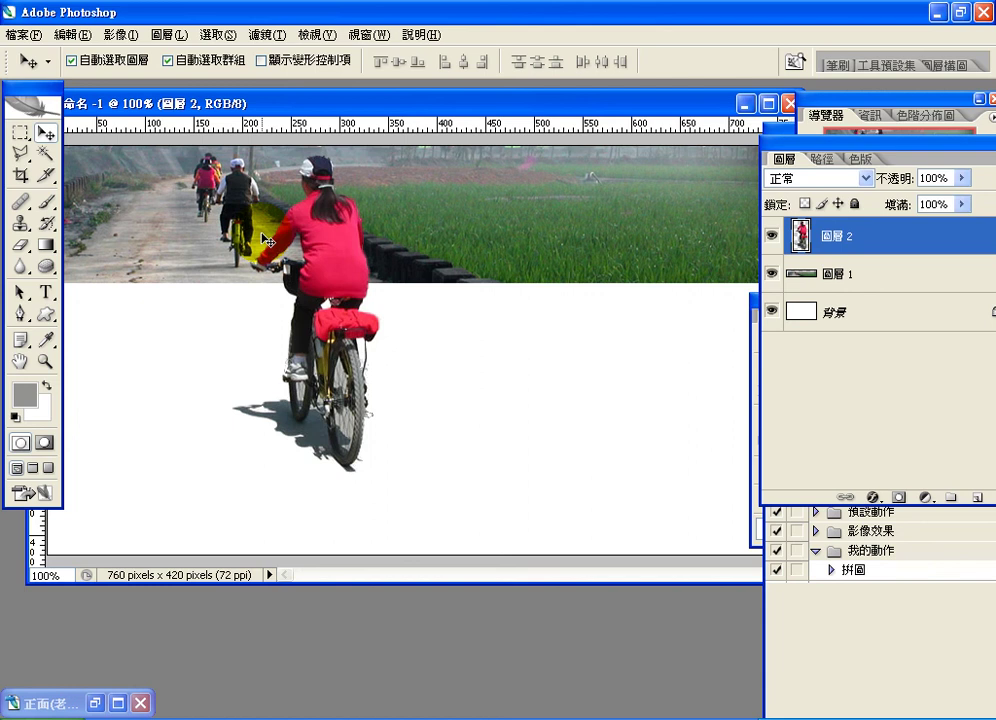
pyautogui.click(336, 290)
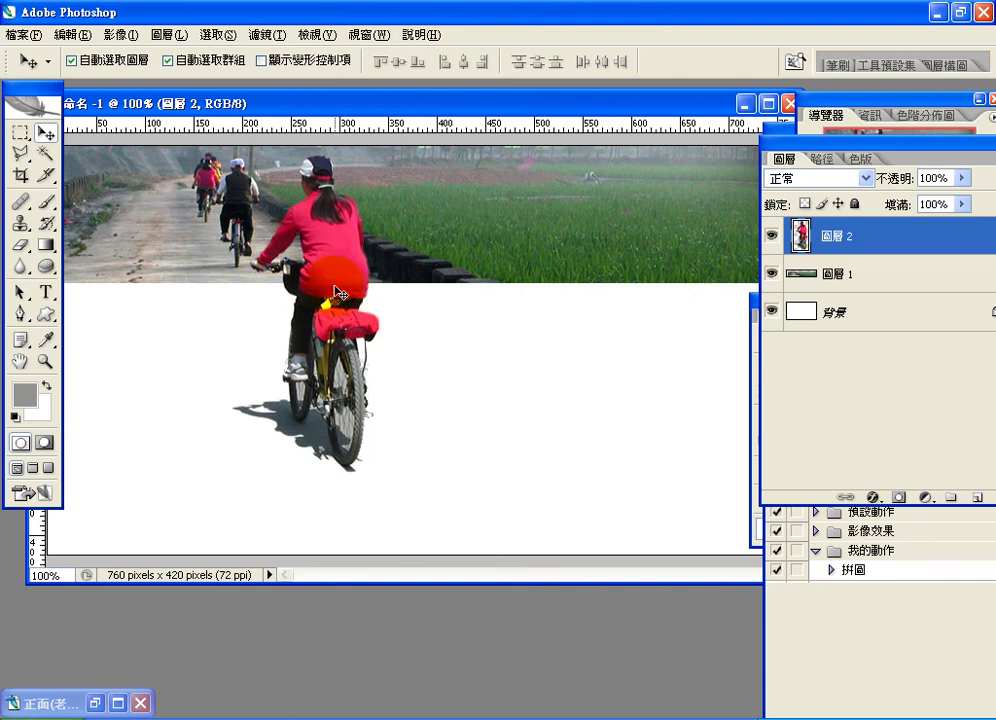
# Scale the flipped cyclist to 59.2% using the transform controls and place it at about X 253.5 px, Y 109.7 px
pyautogui.click(261, 61)
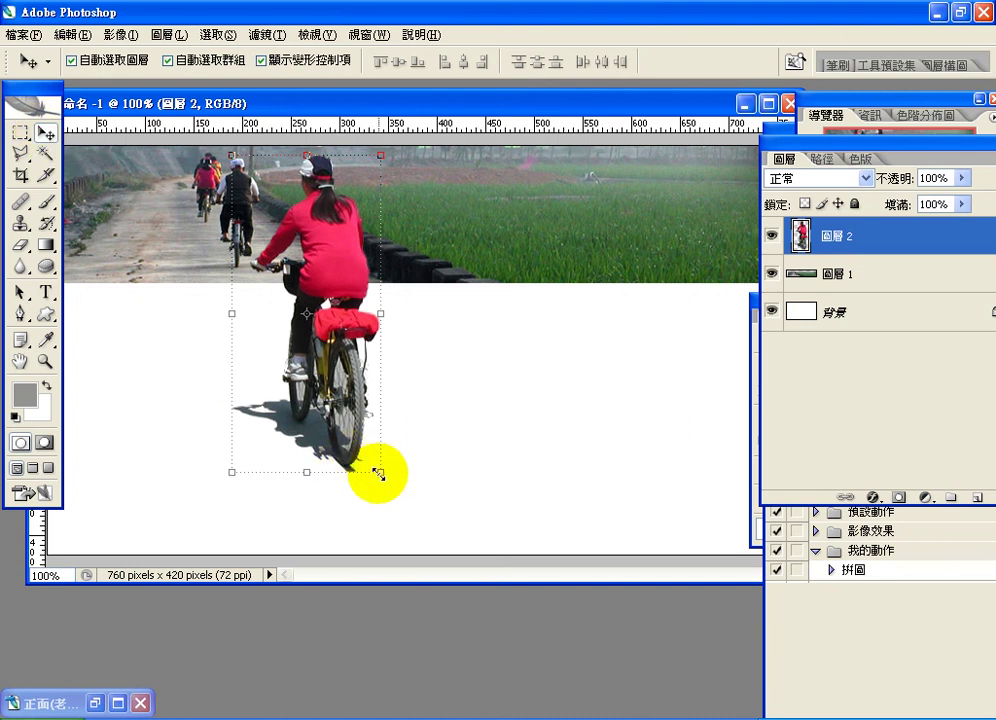
pyautogui.moveTo(379, 471); pyautogui.dragTo(320, 342)
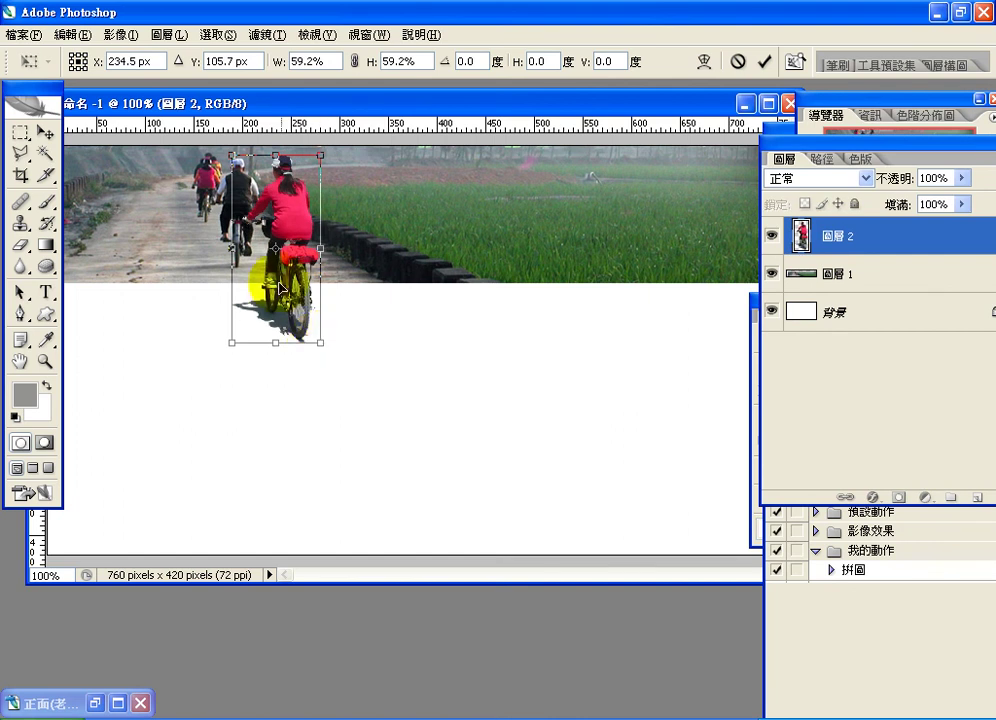
pyautogui.moveTo(295, 240)
pyautogui.mouseDown()
pyautogui.moveTo(305, 252)
pyautogui.moveTo(313, 240)
pyautogui.mouseUp()
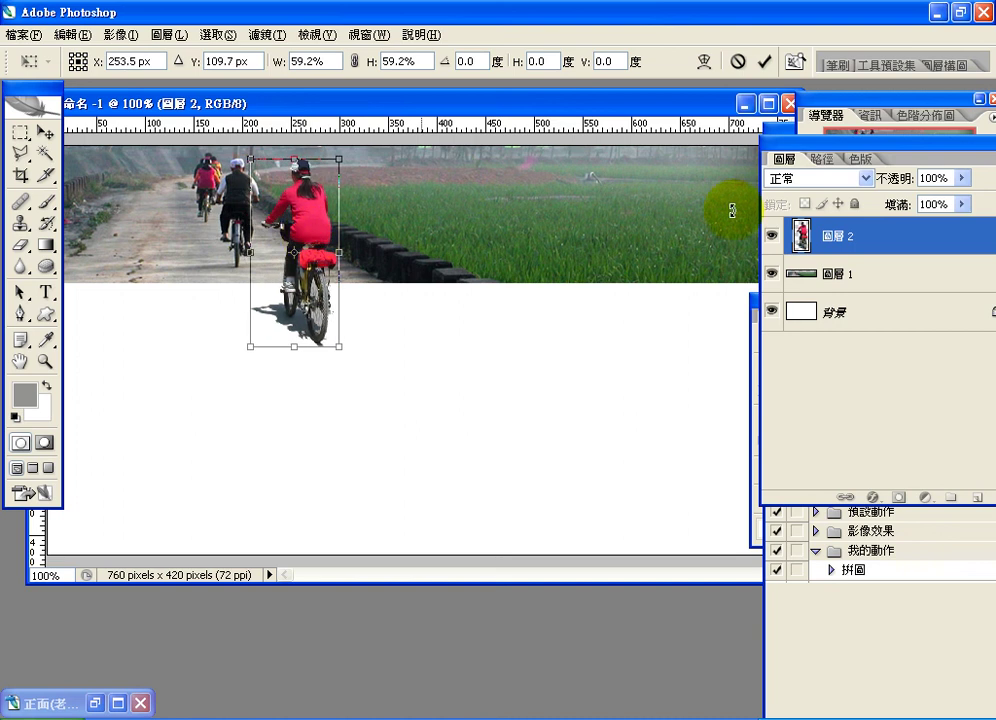
pyautogui.click(763, 64)
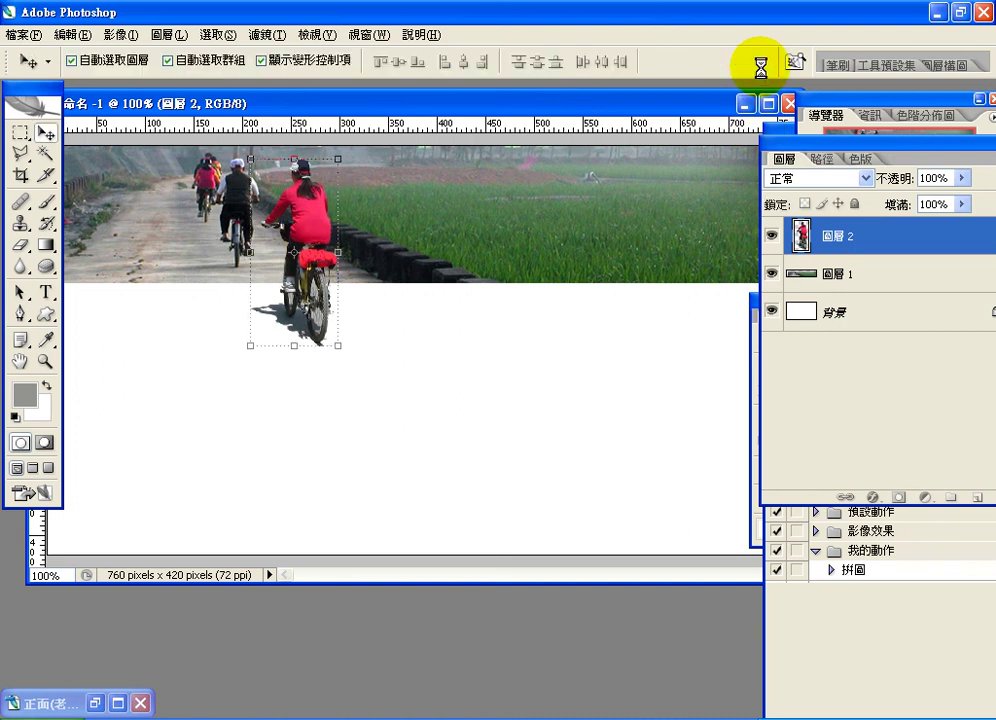
pyautogui.click(261, 60)
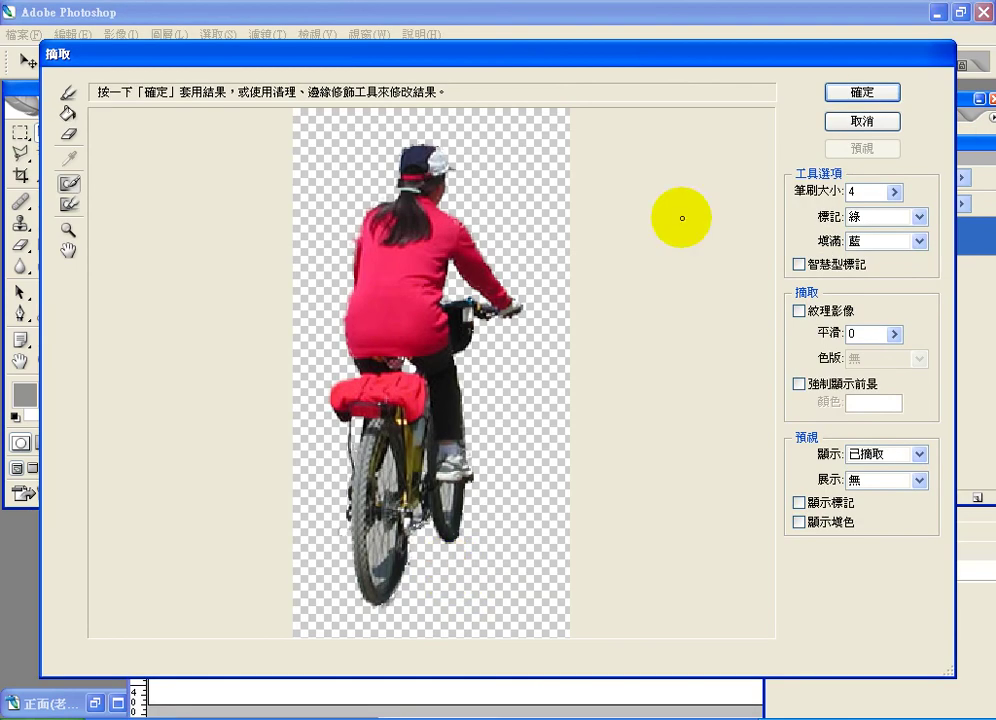
# Apply the extraction of the cyclist without its shadow and copy it into the layout over the green field
pyautogui.click(826, 96)
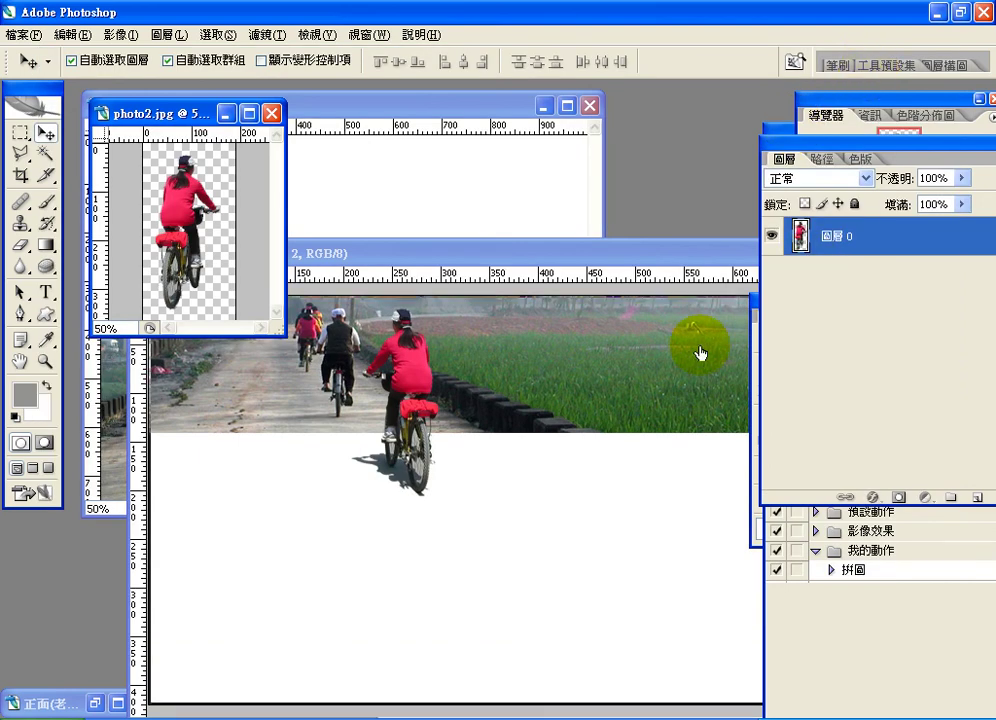
pyautogui.moveTo(700, 353); pyautogui.dragTo(596, 449)
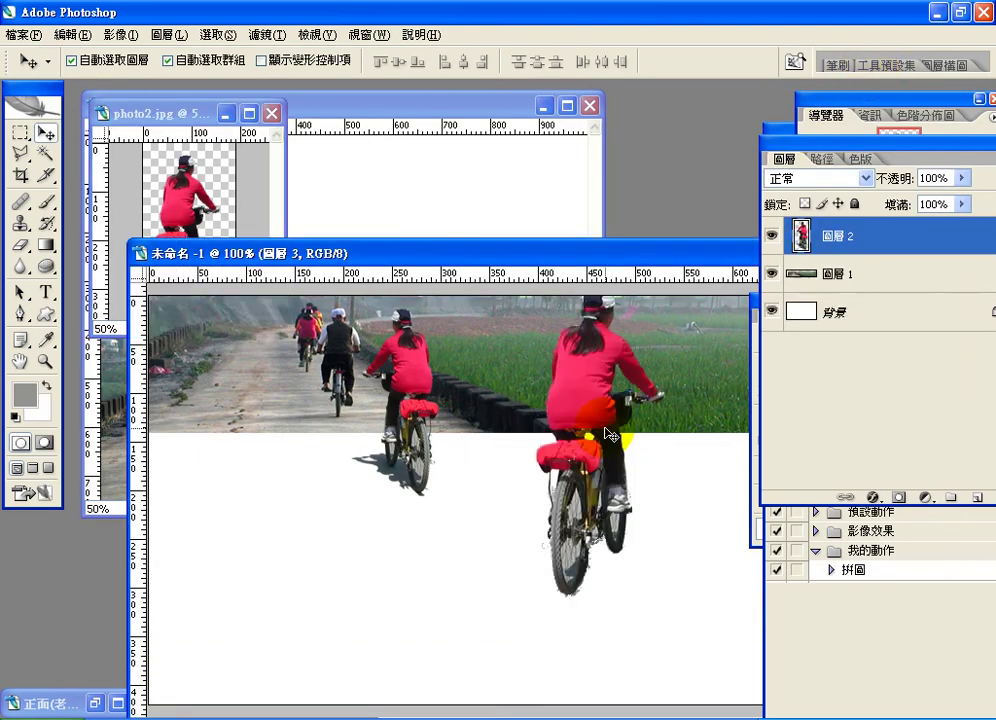
# Add a drop shadow to the large cyclist layer with 75% opacity, 120° angle, 5 px distance and 5 px size
pyautogui.click(873, 497)
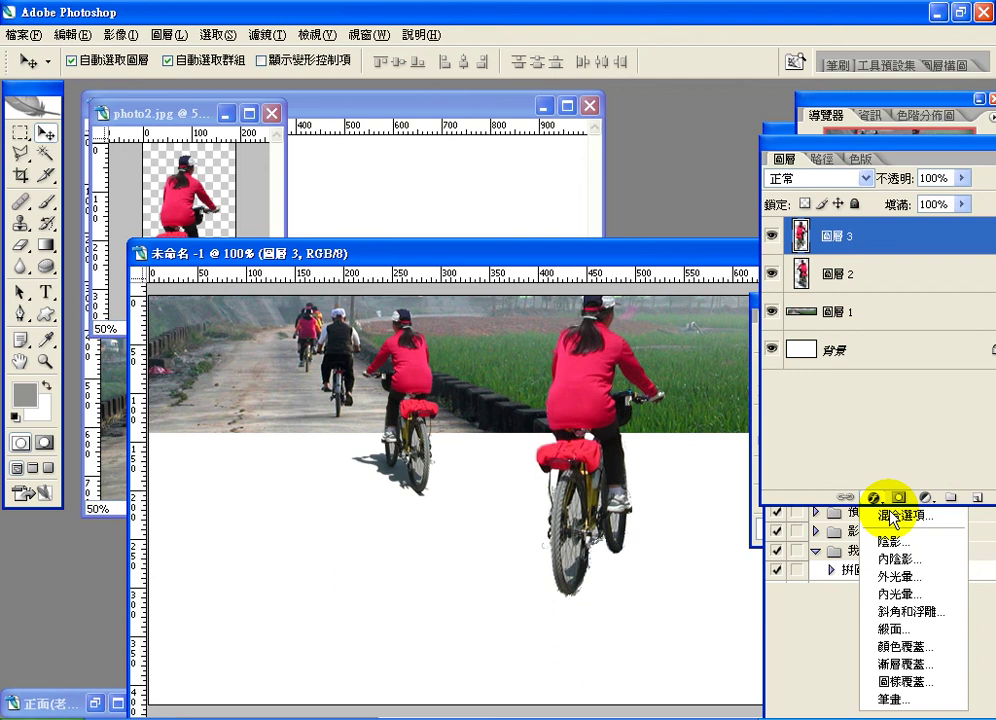
pyautogui.click(889, 517)
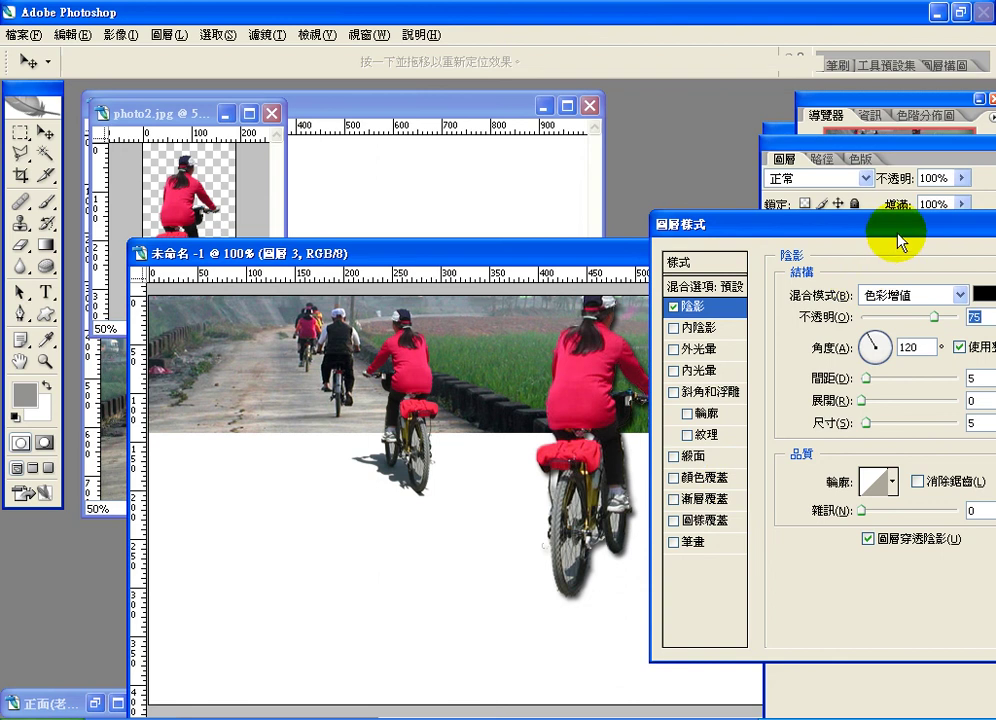
pyautogui.moveTo(898, 240); pyautogui.dragTo(671, 245)
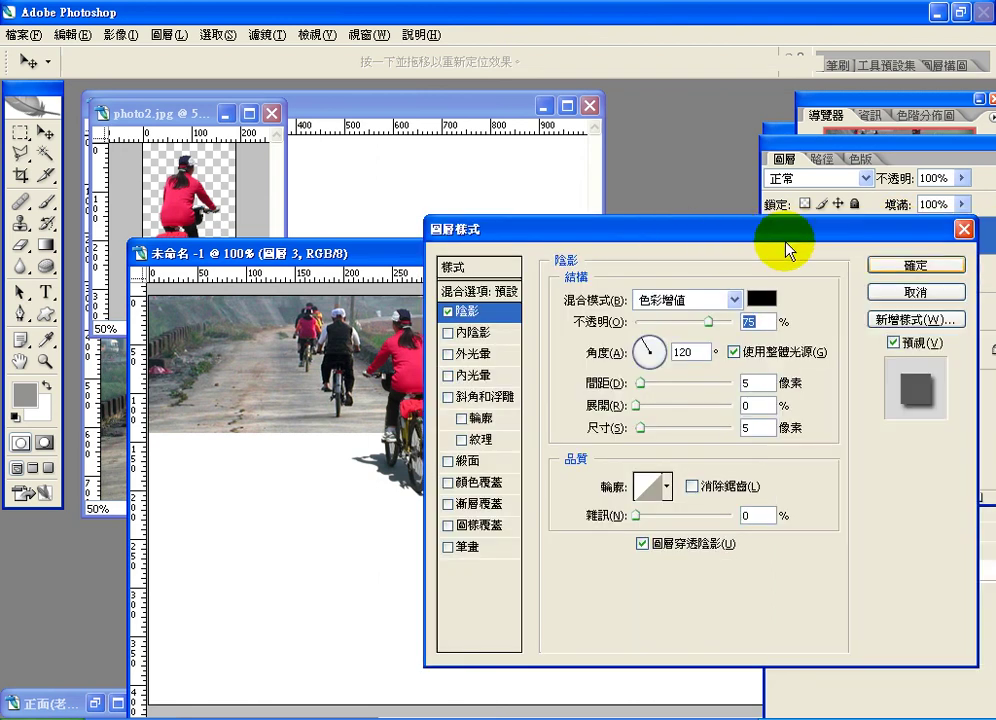
pyautogui.click(901, 266)
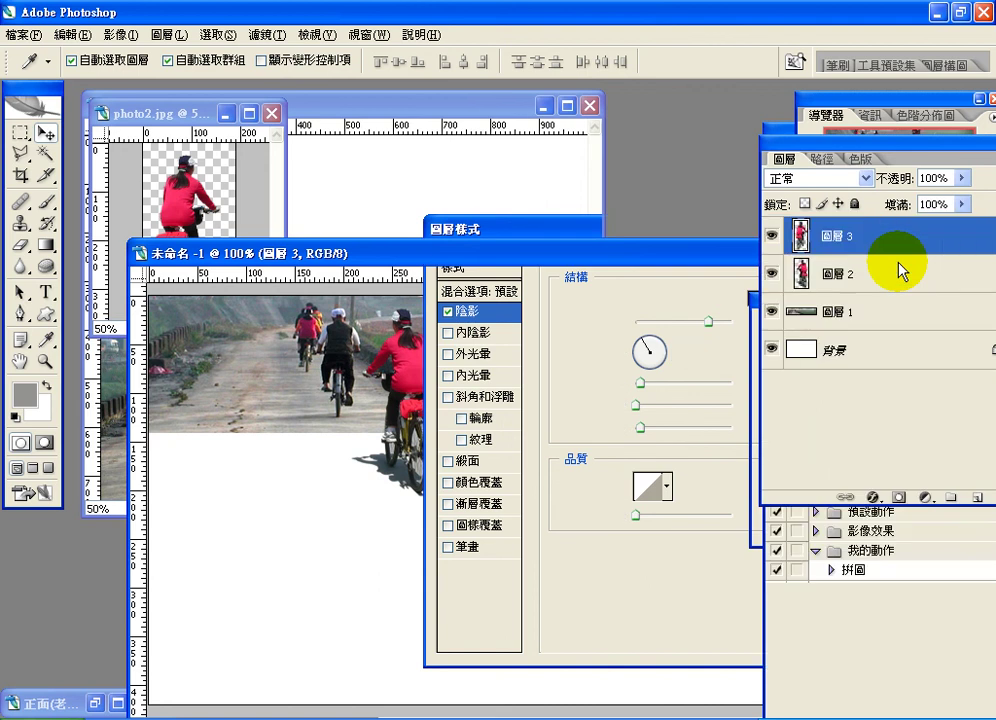
# Convert the large cyclist's drop shadow effect into a separate layer
pyautogui.moveTo(864, 160); pyautogui.dragTo(768, 136)
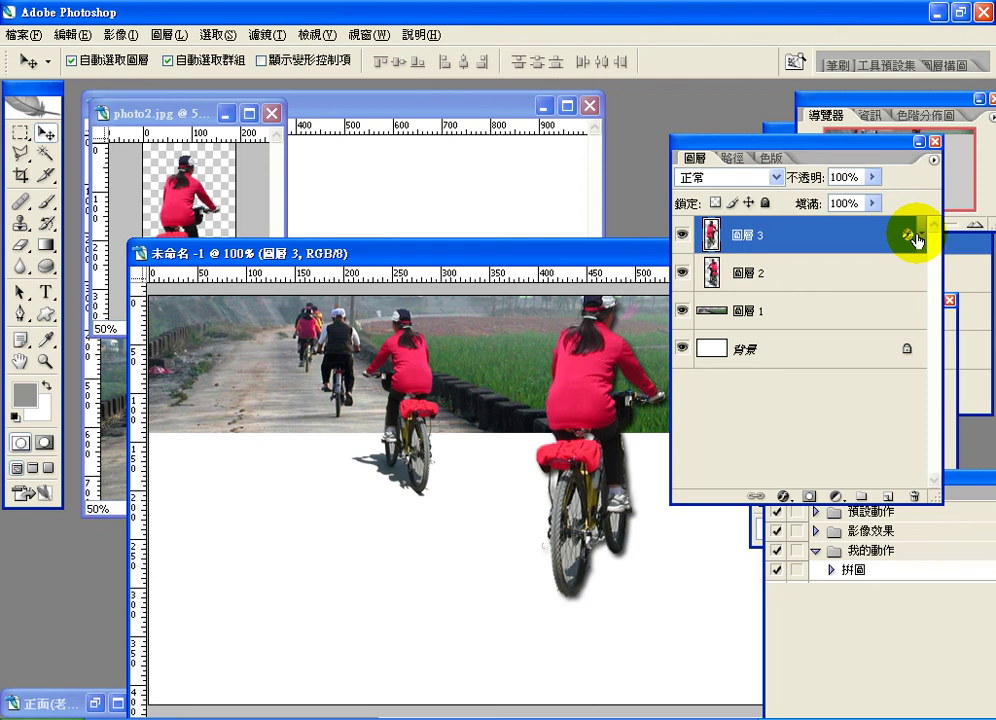
pyautogui.click(914, 237)
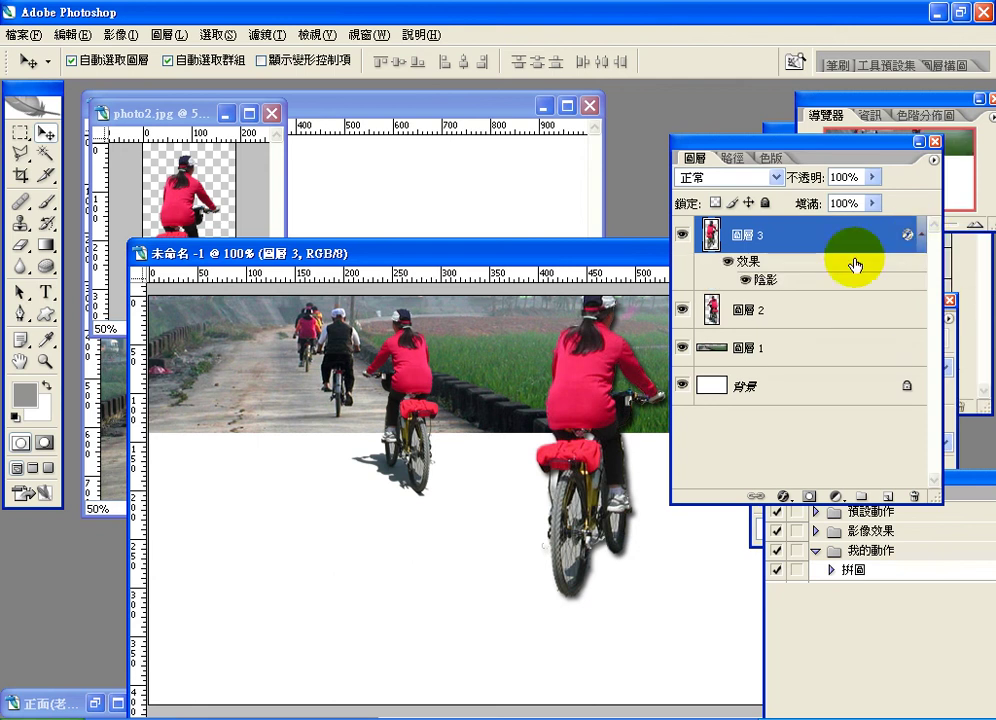
pyautogui.rightClick(745, 272)
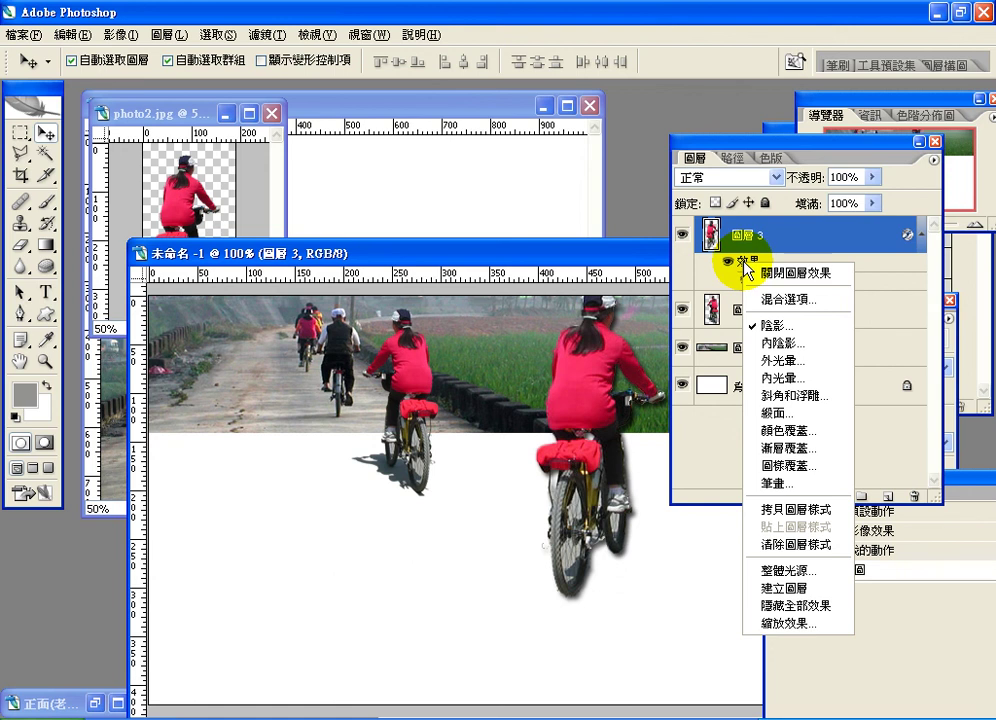
pyautogui.click(820, 590)
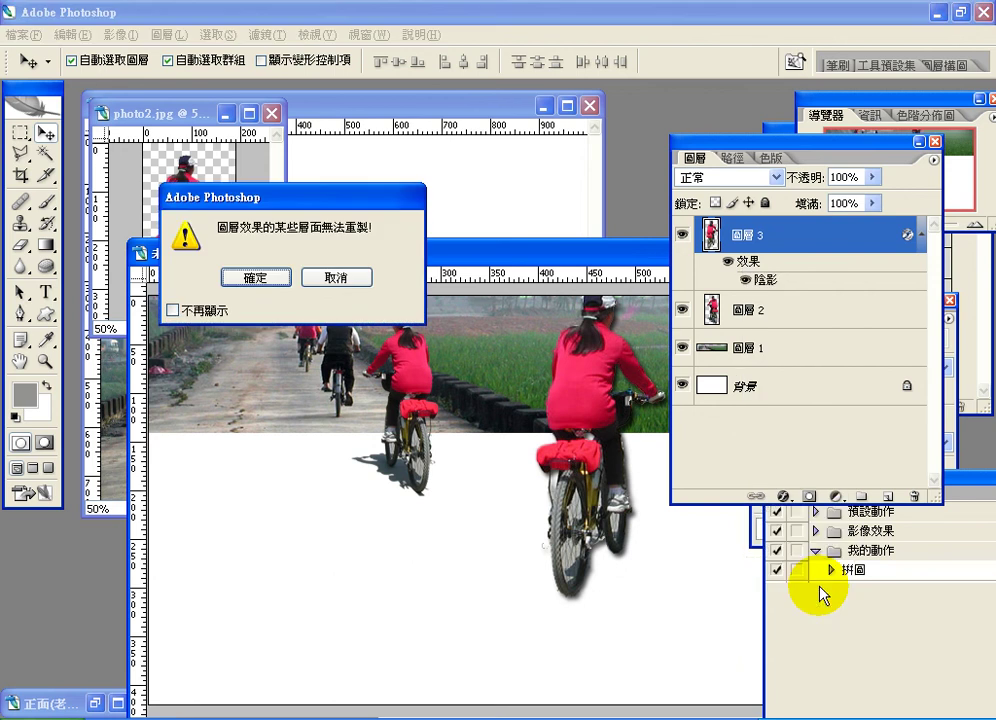
pyautogui.click(256, 277)
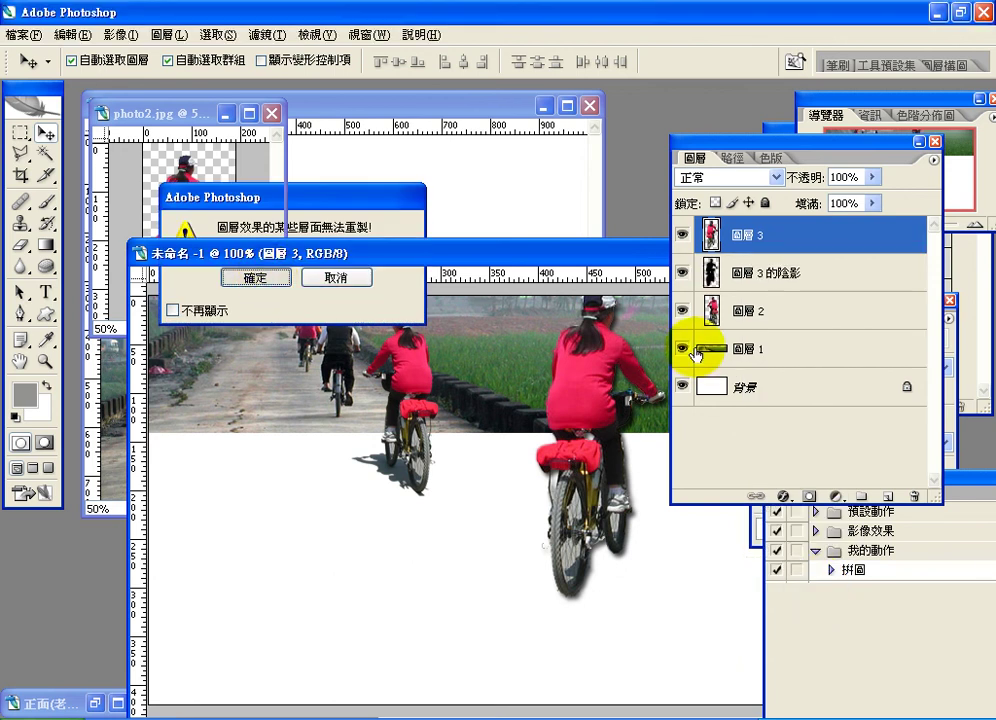
# Select the large cyclist and its separated shadow layer together and move both slightly up and to the left
pyautogui.click(743, 275)
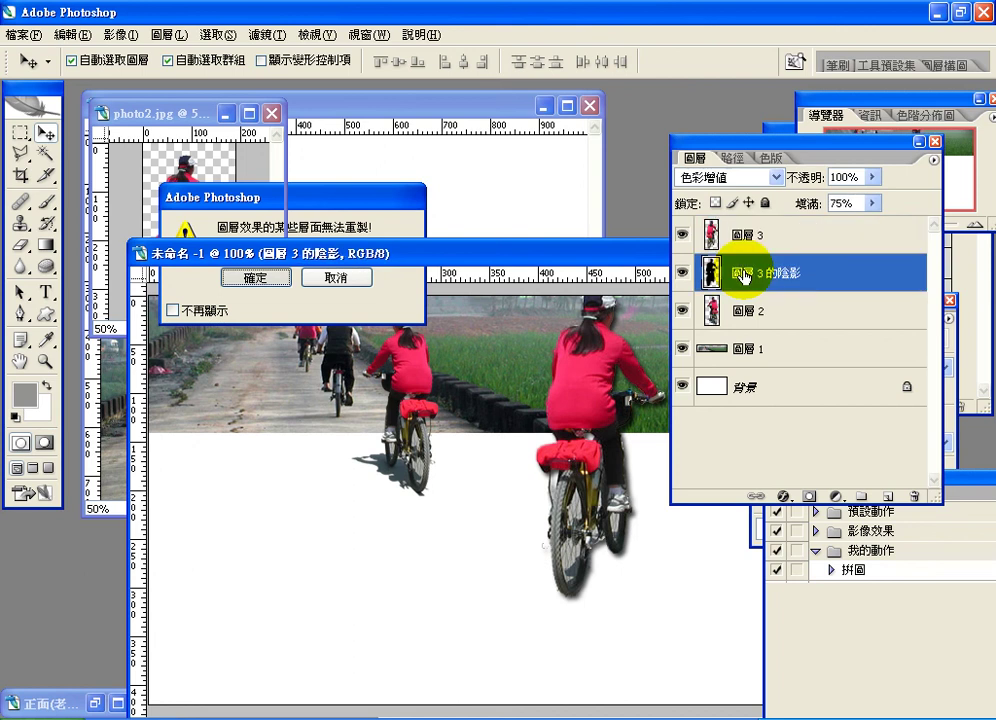
pyautogui.moveTo(763, 140); pyautogui.dragTo(812, 148)
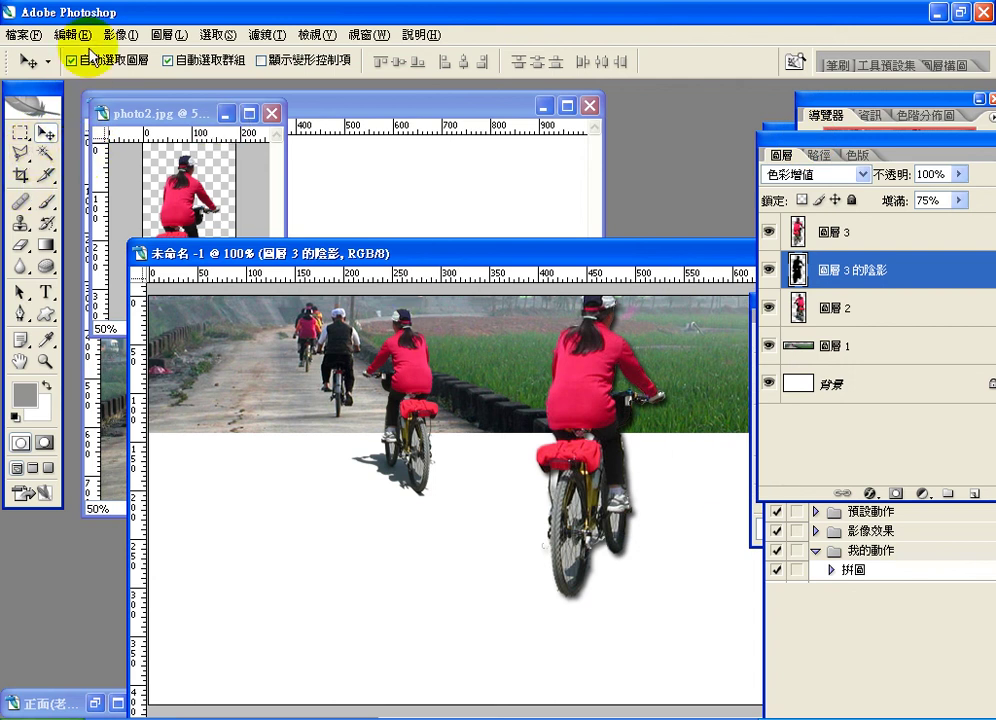
pyautogui.keyDown('shift'); pyautogui.click(628, 562); pyautogui.keyUp('shift')
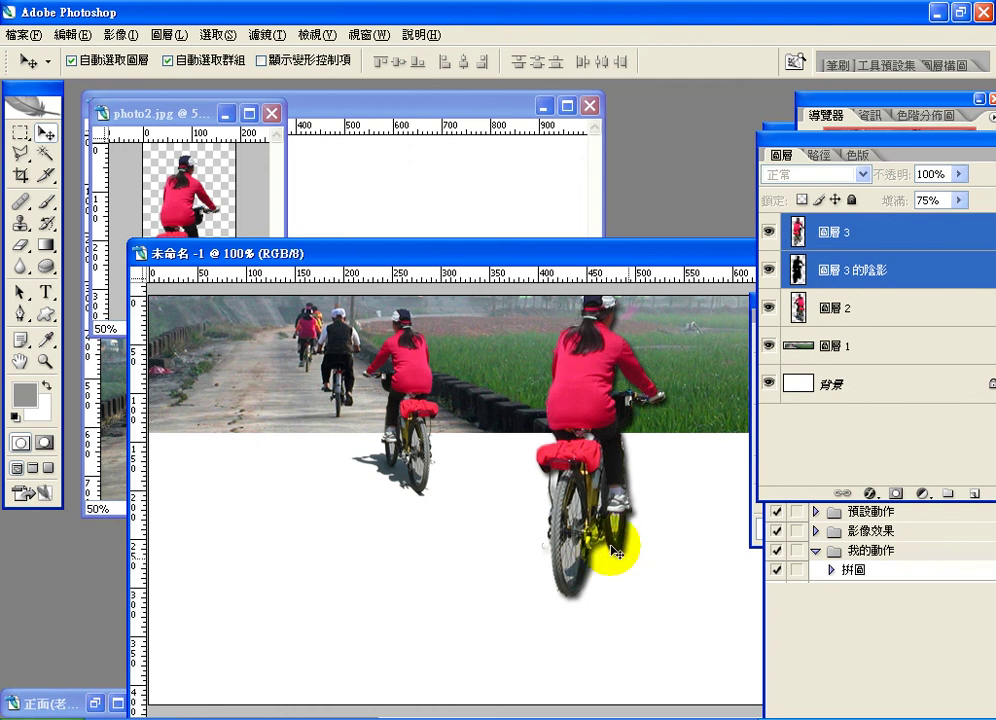
pyautogui.moveTo(616, 551)
pyautogui.mouseDown()
pyautogui.moveTo(636, 557)
pyautogui.moveTo(604, 543)
pyautogui.mouseUp()
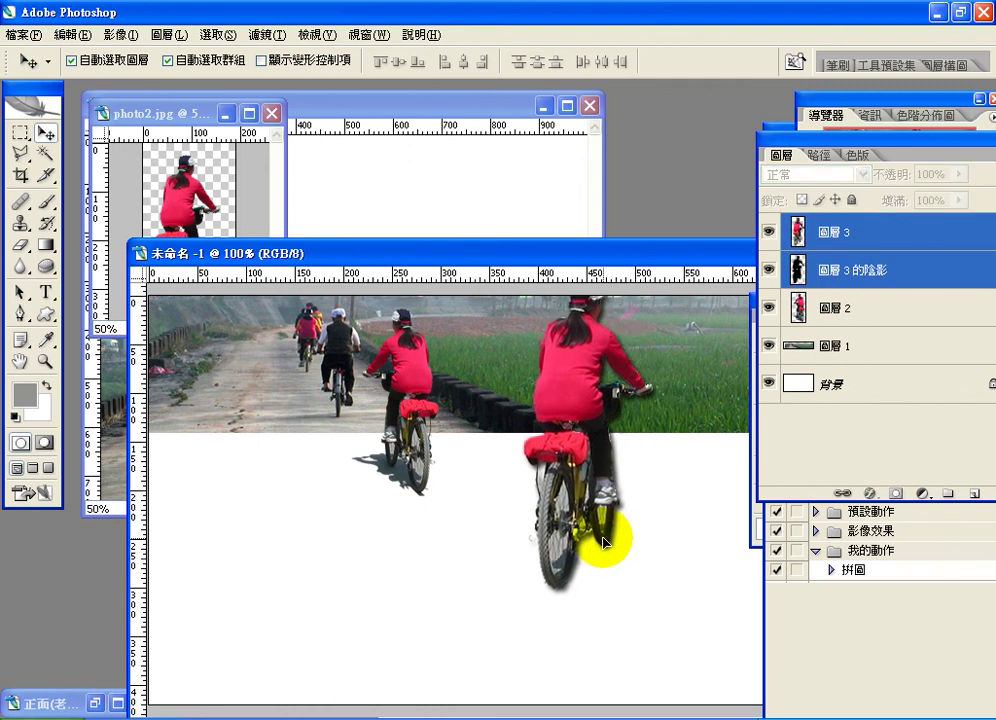
# Move only the large cyclist's shadow layer about 30 px to the right, hiding the cyclist temporarily to isolate the shadow
pyautogui.click(897, 278)
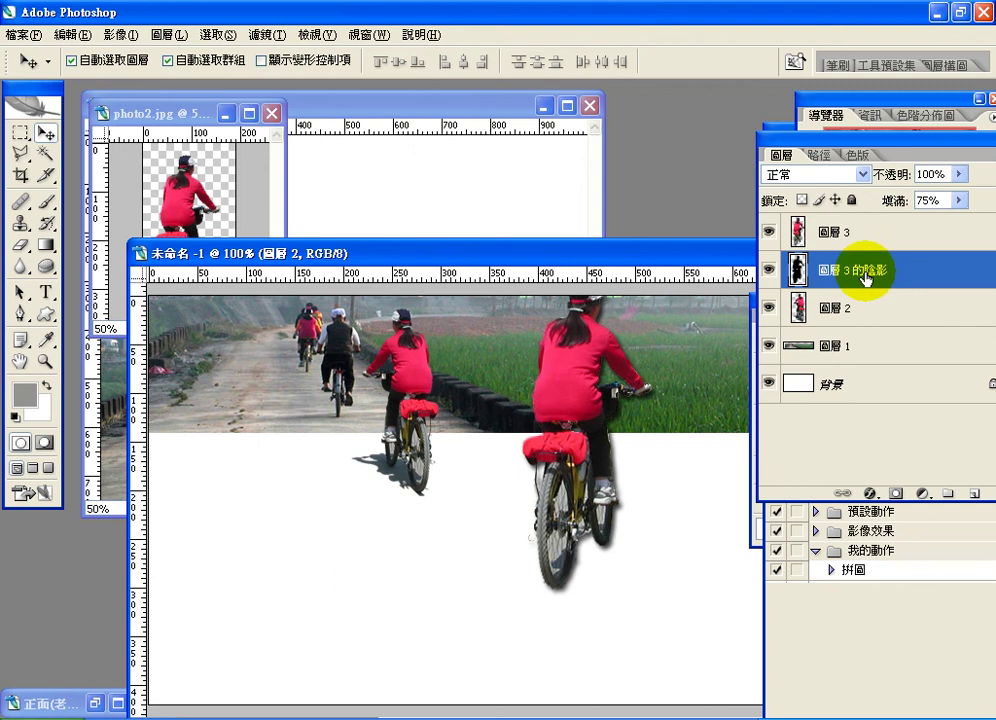
pyautogui.hotkey('shift', 'alt', 'm')
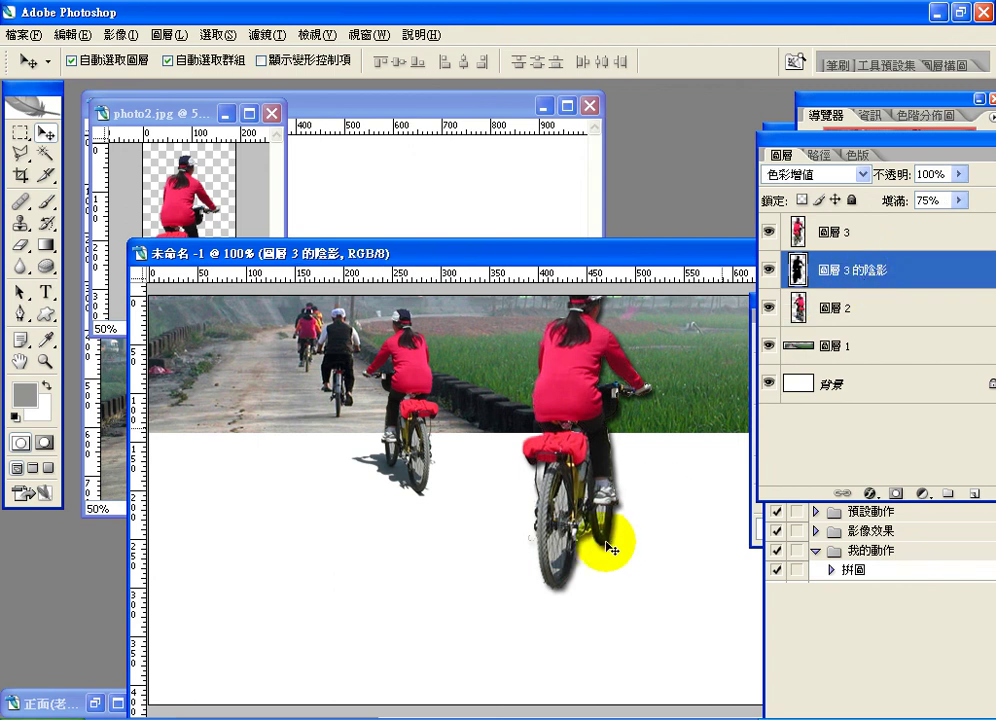
pyautogui.keyDown('shift'); pyautogui.click(615, 545); pyautogui.keyUp('shift')
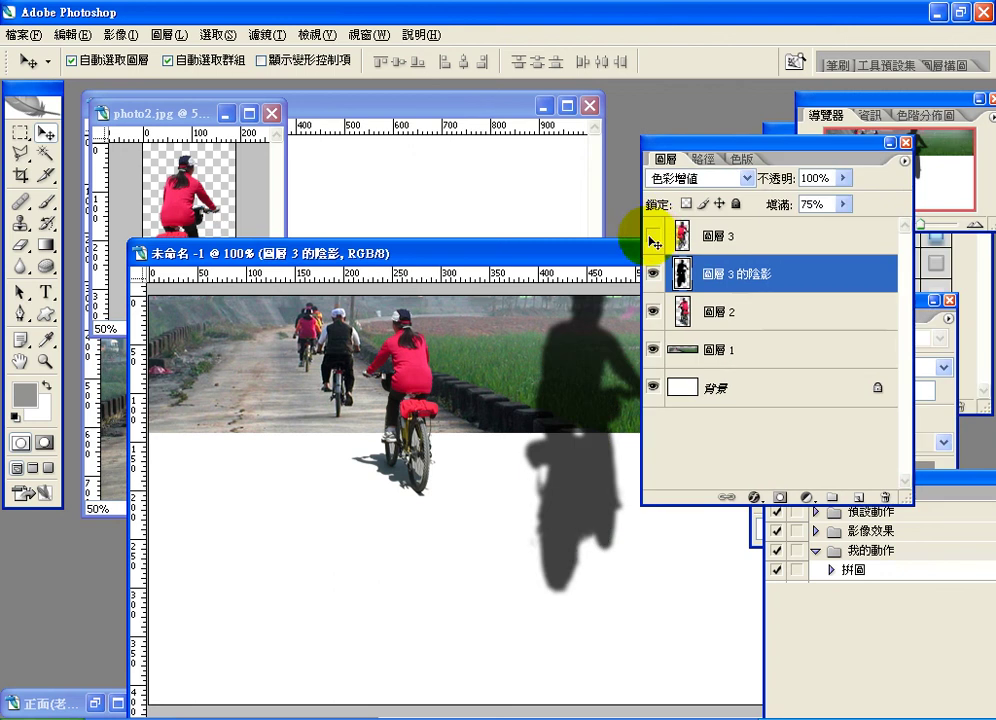
pyautogui.moveTo(585, 525); pyautogui.dragTo(616, 522)
pyautogui.click(652, 236)
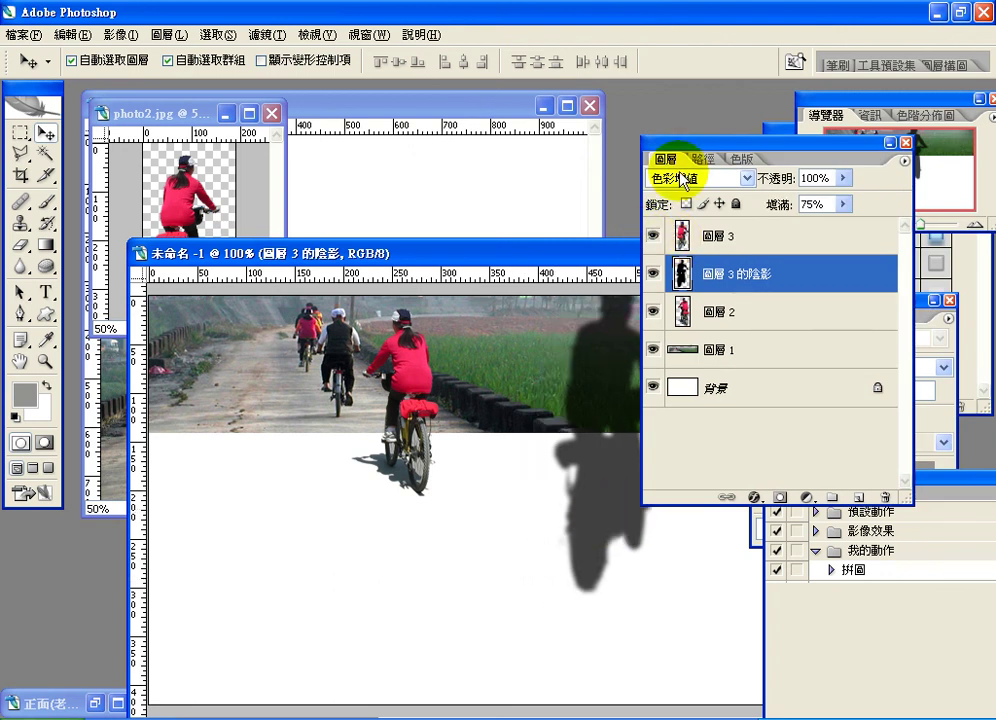
pyautogui.moveTo(697, 155); pyautogui.dragTo(775, 153)
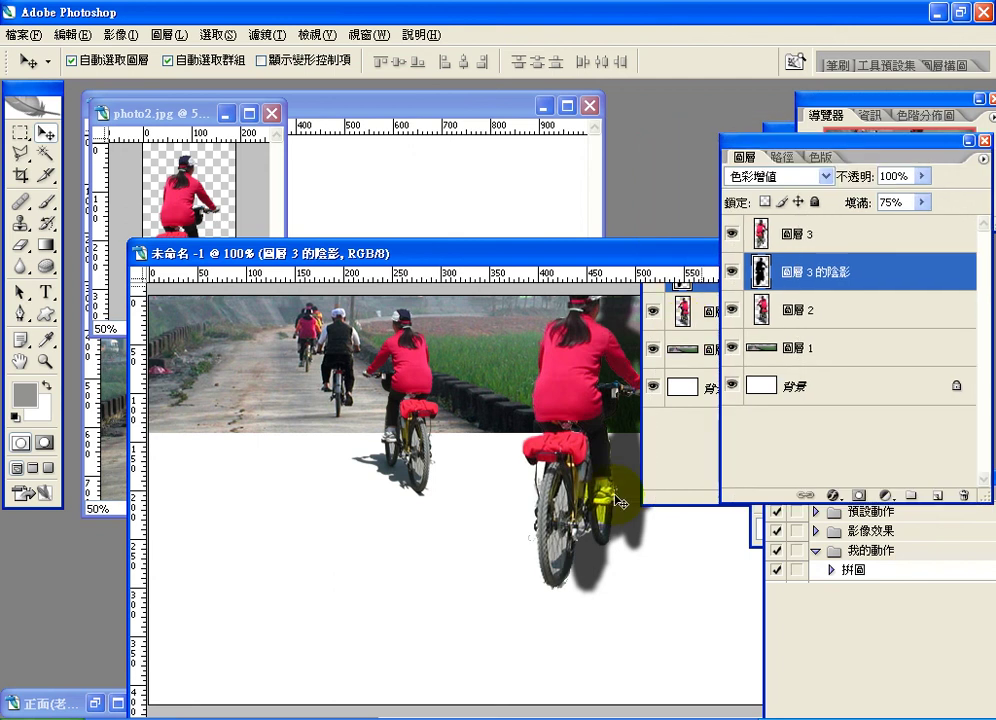
# Distort the large cyclist's shadow so it leans to the right, with 74.8% height and -31.5° horizontal skew
pyautogui.click(71, 35)
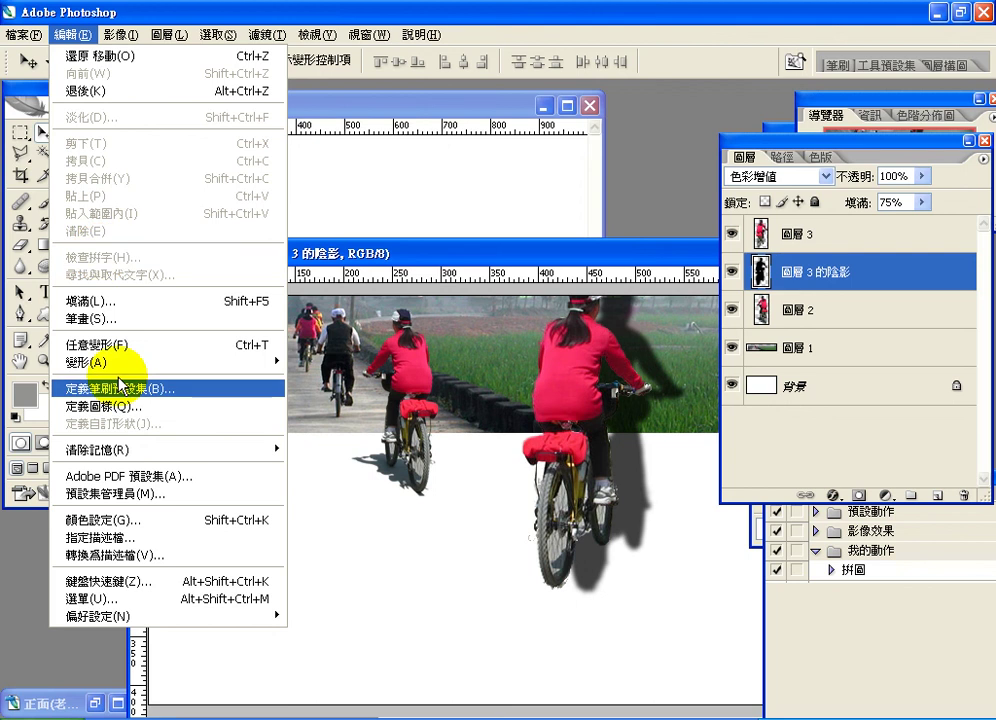
pyautogui.moveTo(133, 362)
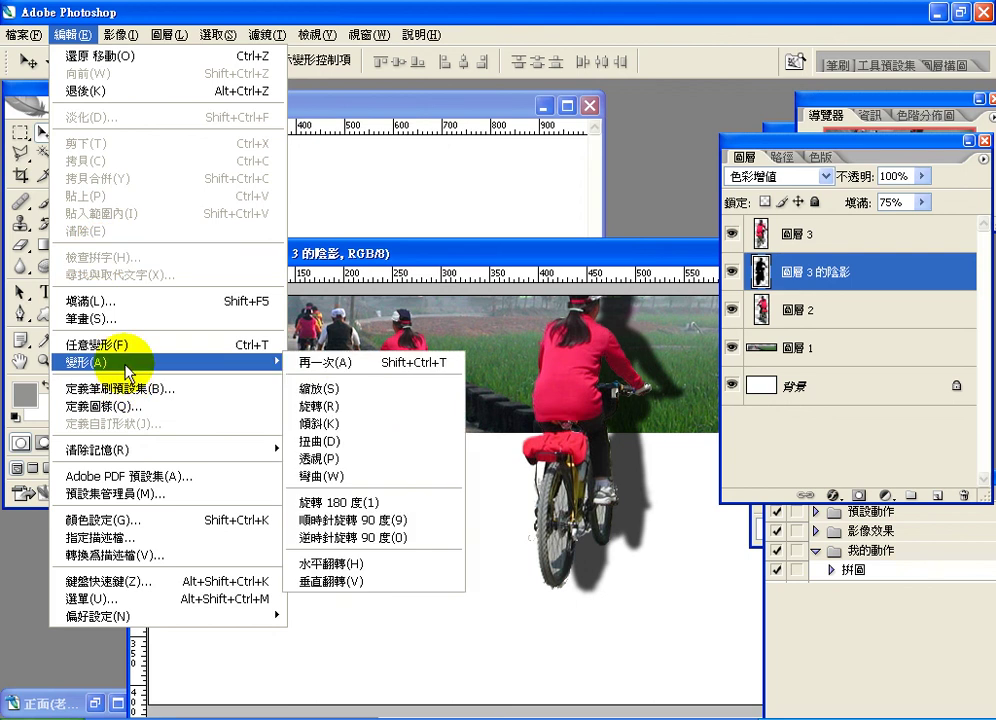
pyautogui.click(348, 440)
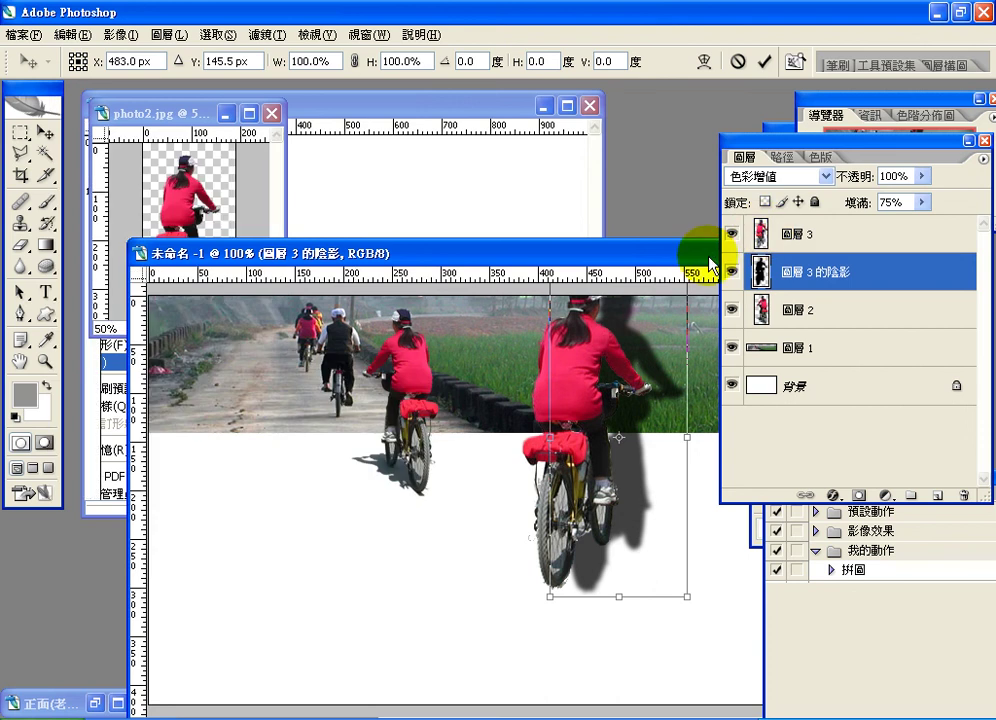
pyautogui.moveTo(599, 133); pyautogui.dragTo(598, 135)
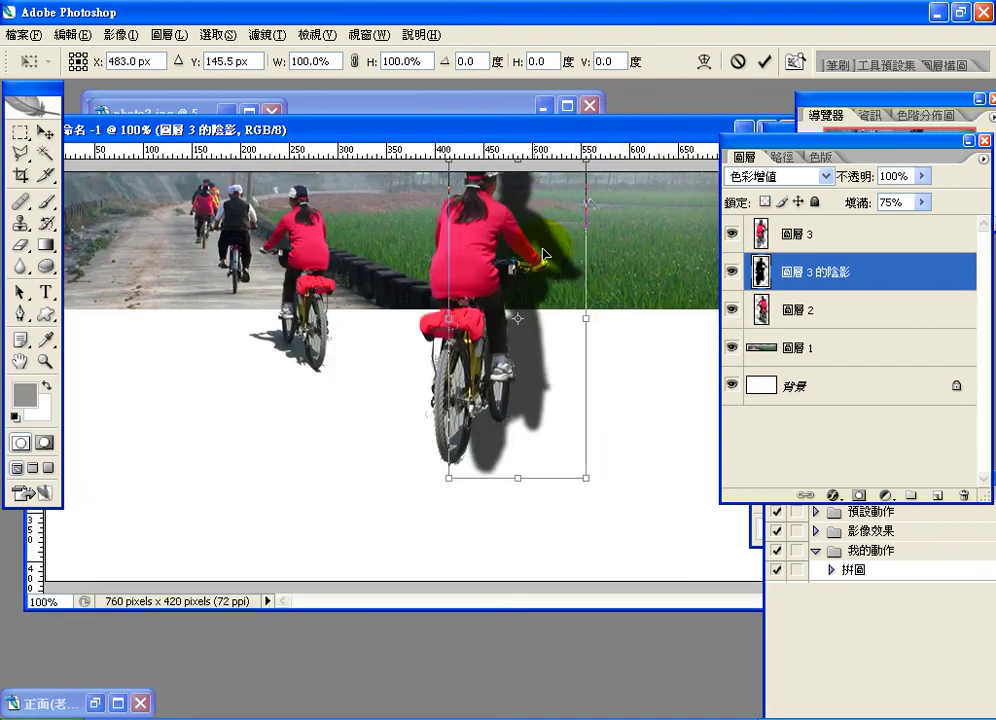
pyautogui.moveTo(578, 179); pyautogui.dragTo(693, 313)
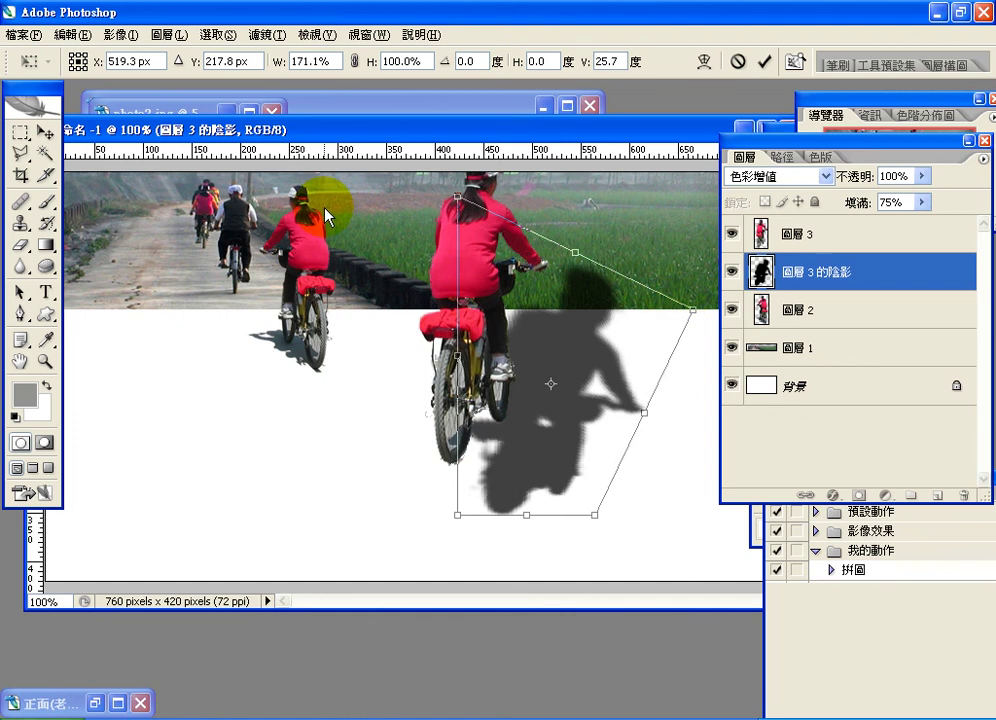
pyautogui.moveTo(457, 196); pyautogui.dragTo(626, 296)
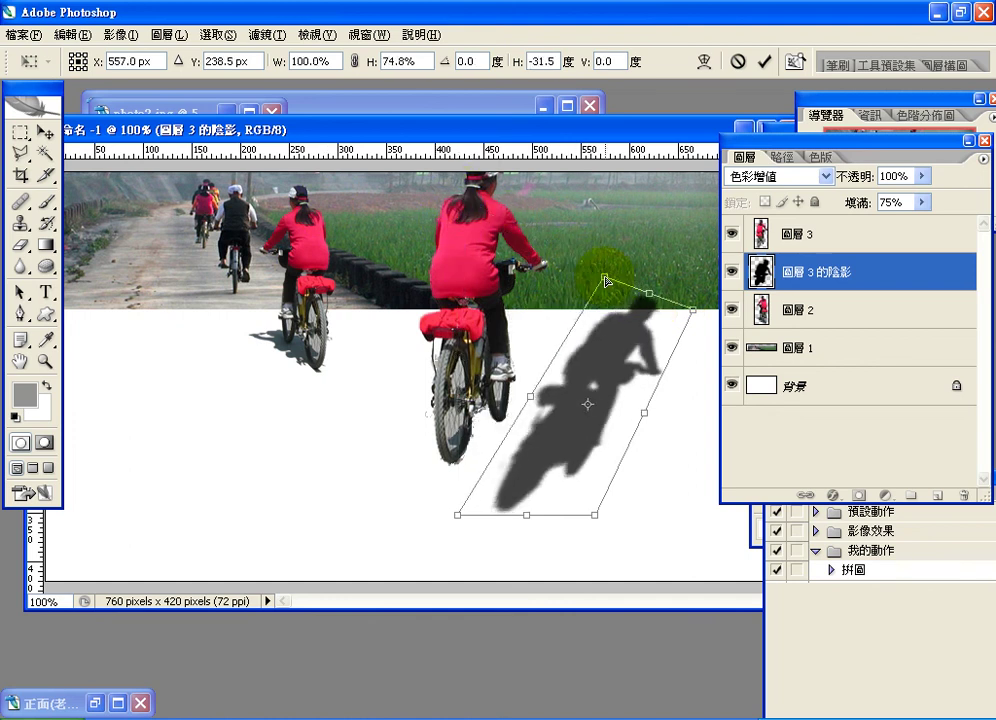
# Align the slanted shadow with the wheels, flatten it to 31.6% height with -51.8° horizontal skew, and apply the distortion
pyautogui.moveTo(620, 375); pyautogui.dragTo(556, 330)
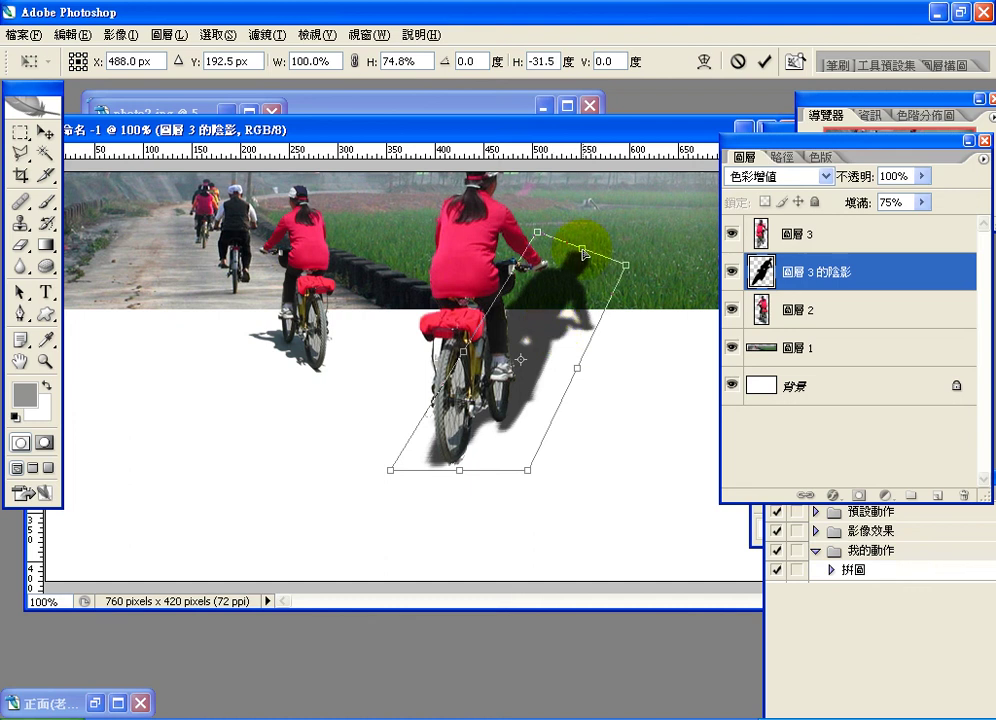
pyautogui.moveTo(540, 238); pyautogui.dragTo(535, 260)
pyautogui.moveTo(571, 317); pyautogui.dragTo(566, 393)
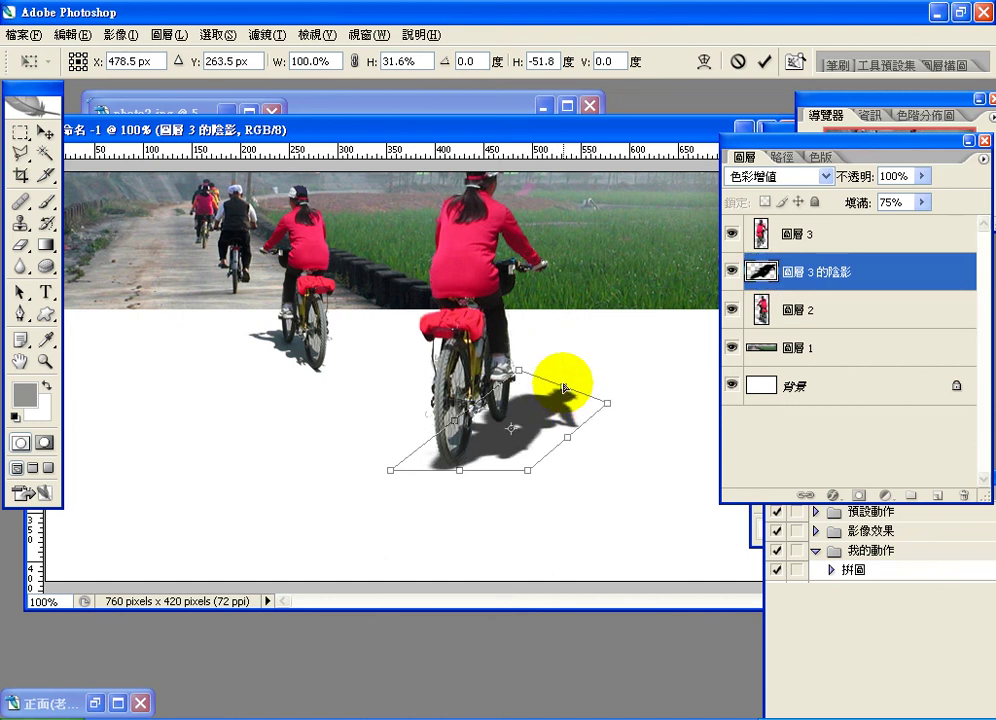
pyautogui.click(760, 62)
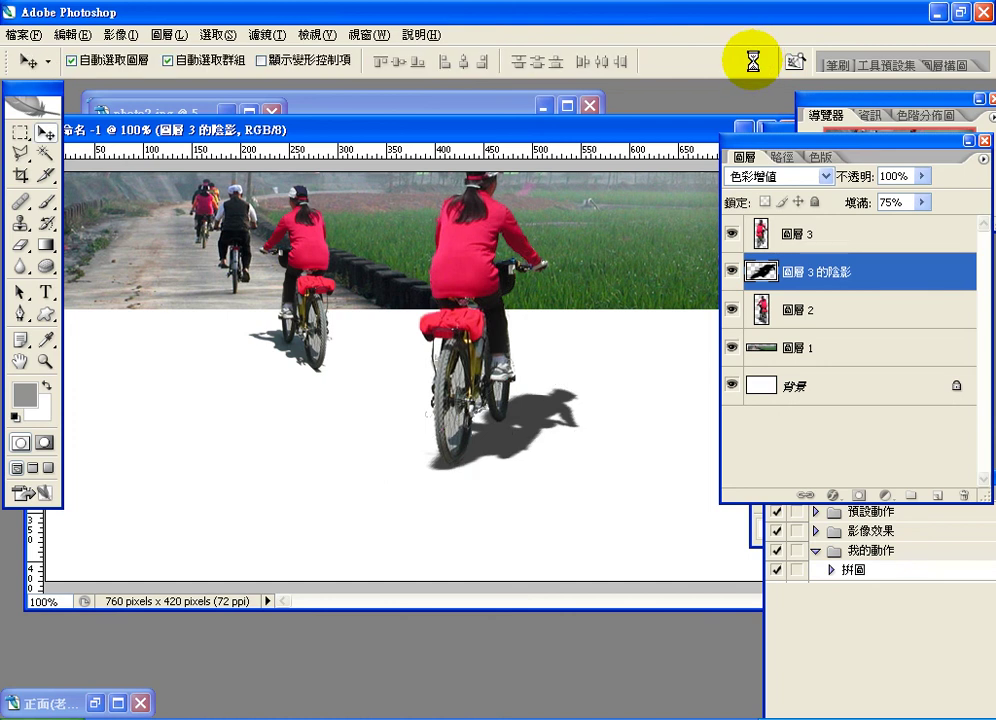
# Hide the distorted shadow, add an empty layer below the large cyclist, and choose the soft 45 px brush with 0% hardness
pyautogui.click(732, 271)
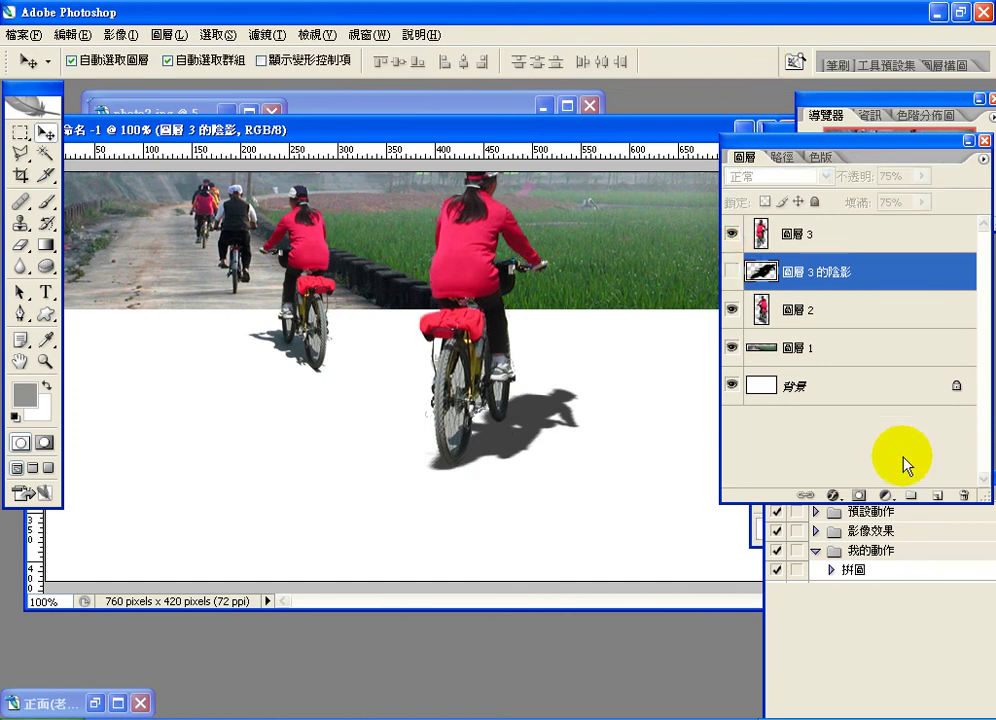
pyautogui.click(937, 495)
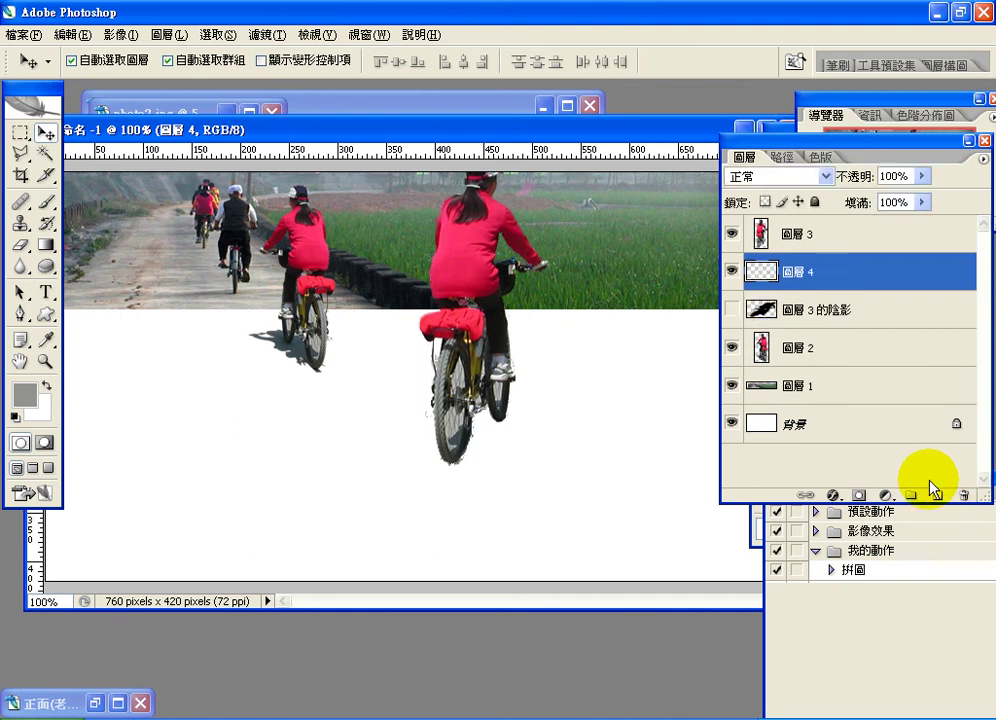
pyautogui.click(50, 203)
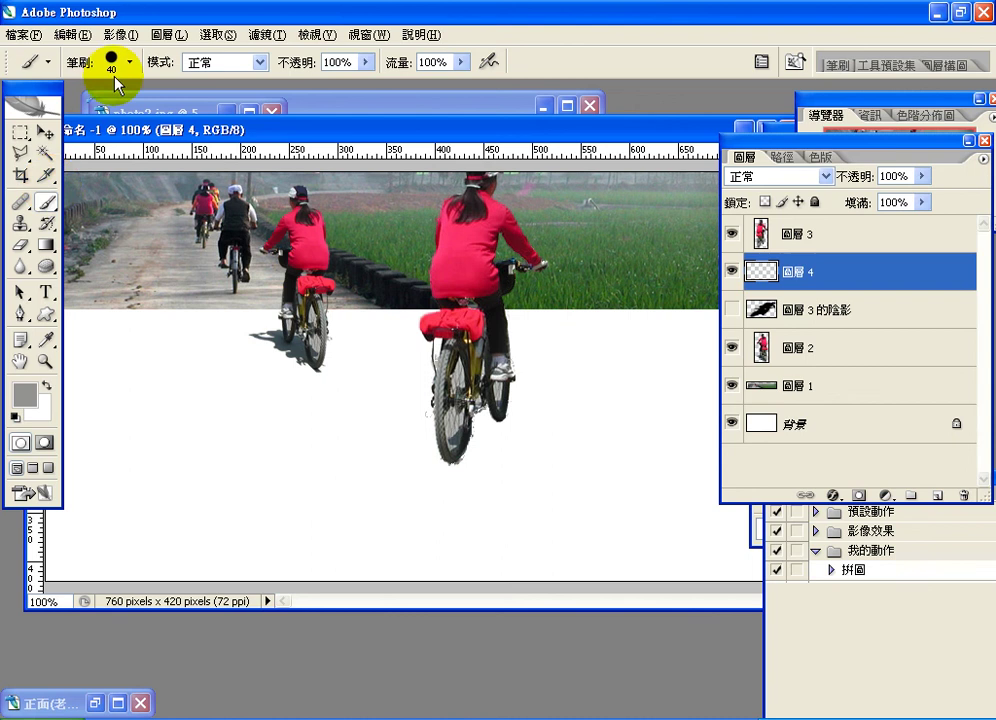
pyautogui.click(129, 62)
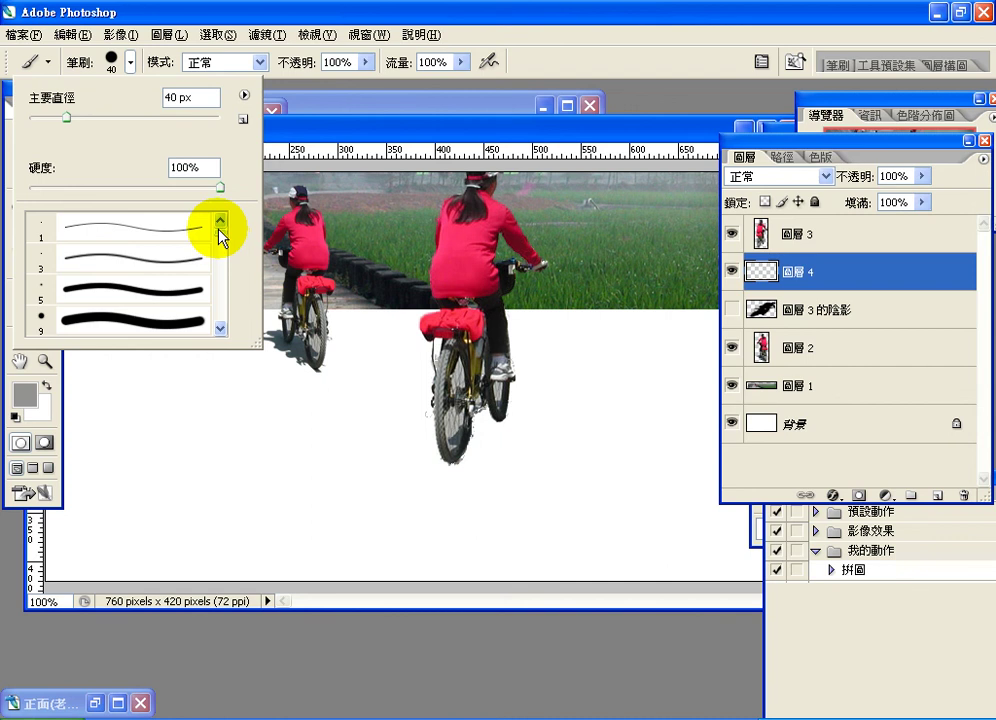
pyautogui.scroll(-5, 219, 238)
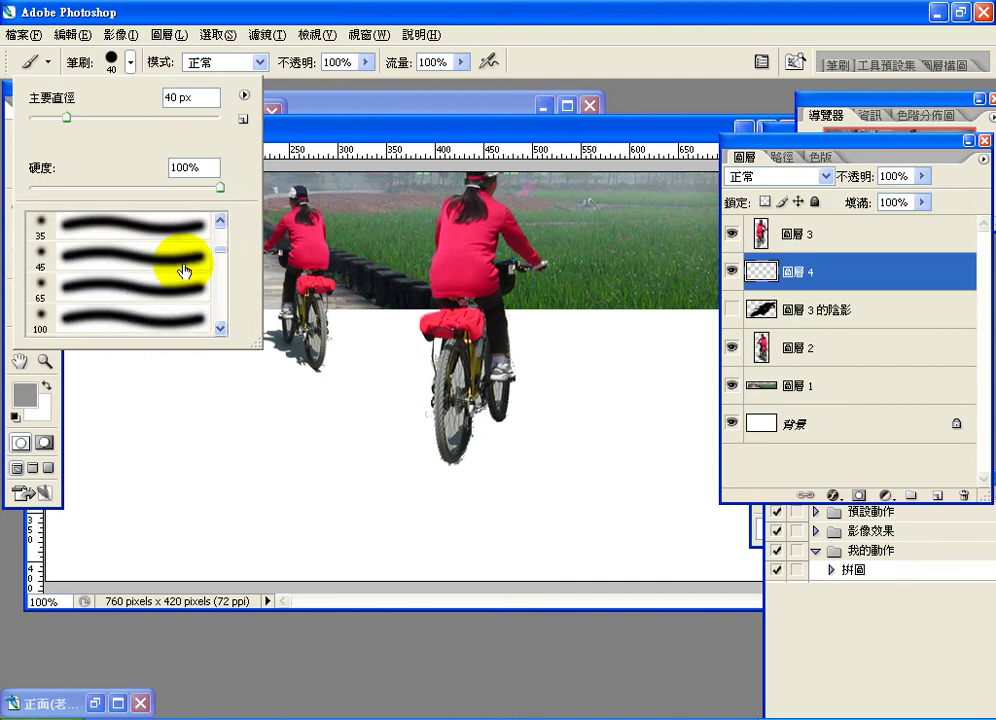
pyautogui.click(183, 268)
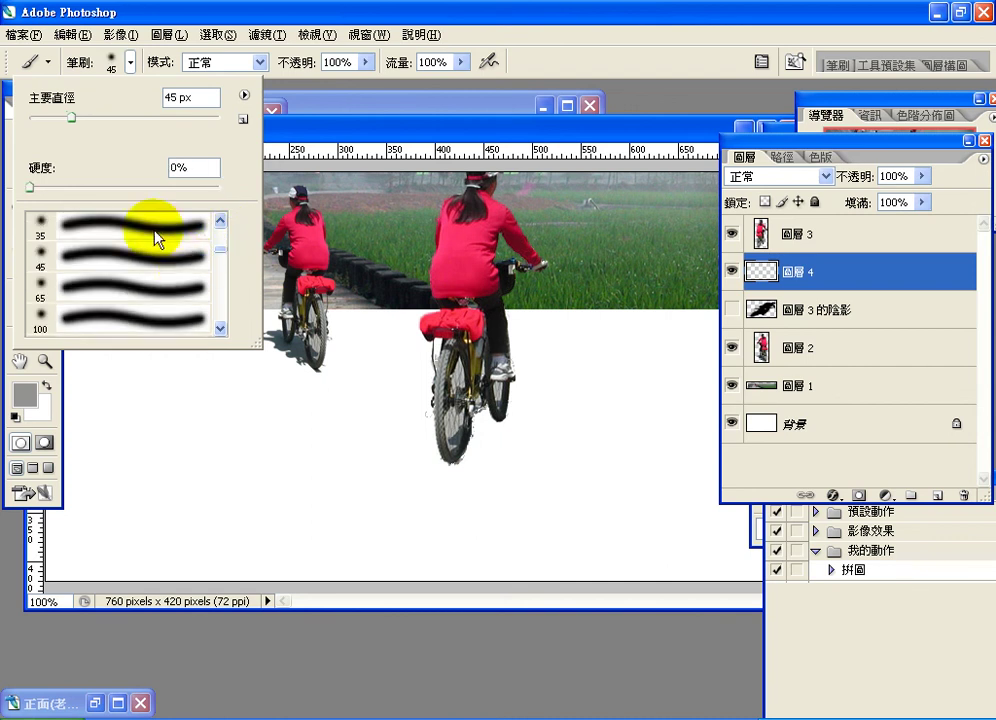
# Try a grey shadow stroke at the large cyclist's front wheel and undo it
pyautogui.click(505, 414)
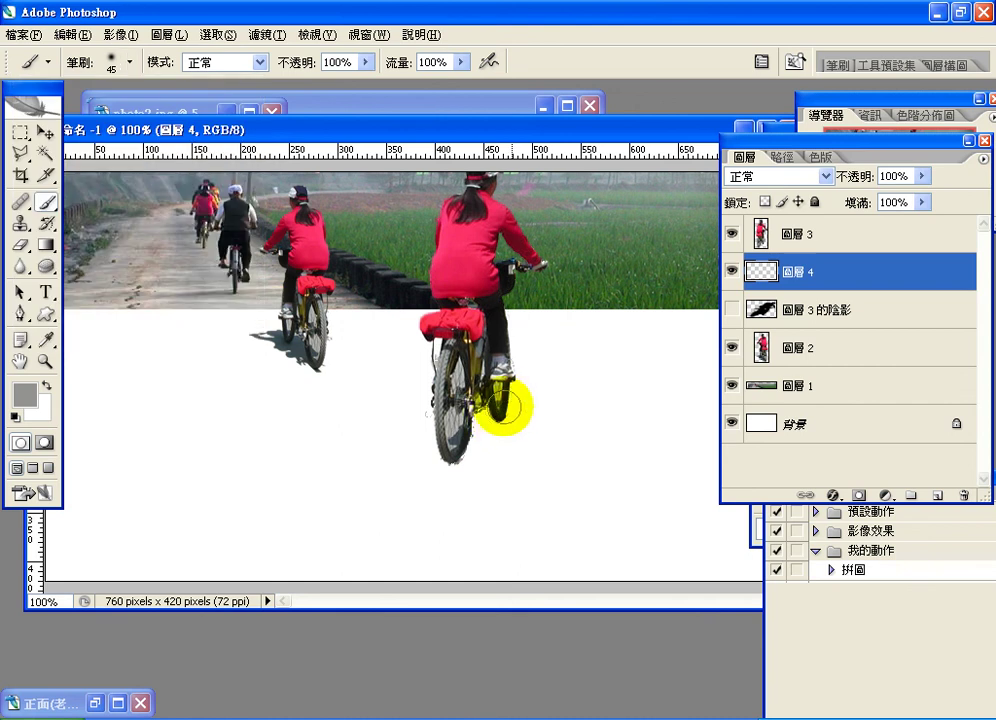
pyautogui.moveTo(511, 407)
pyautogui.mouseDown()
pyautogui.moveTo(485, 423)
pyautogui.moveTo(501, 441)
pyautogui.moveTo(481, 463)
pyautogui.moveTo(511, 418)
pyautogui.mouseUp()
pyautogui.hotkey('ctrl', 'z')
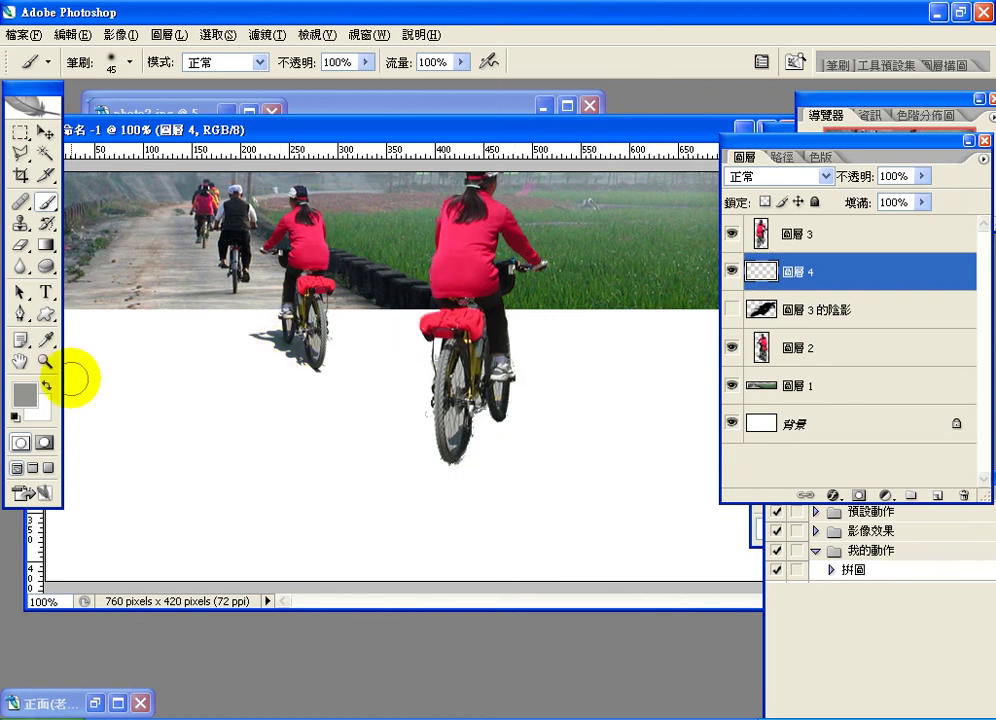
# Set the brush to black with 66% opacity, 74% flow and a 73 px diameter
pyautogui.click(15, 415)
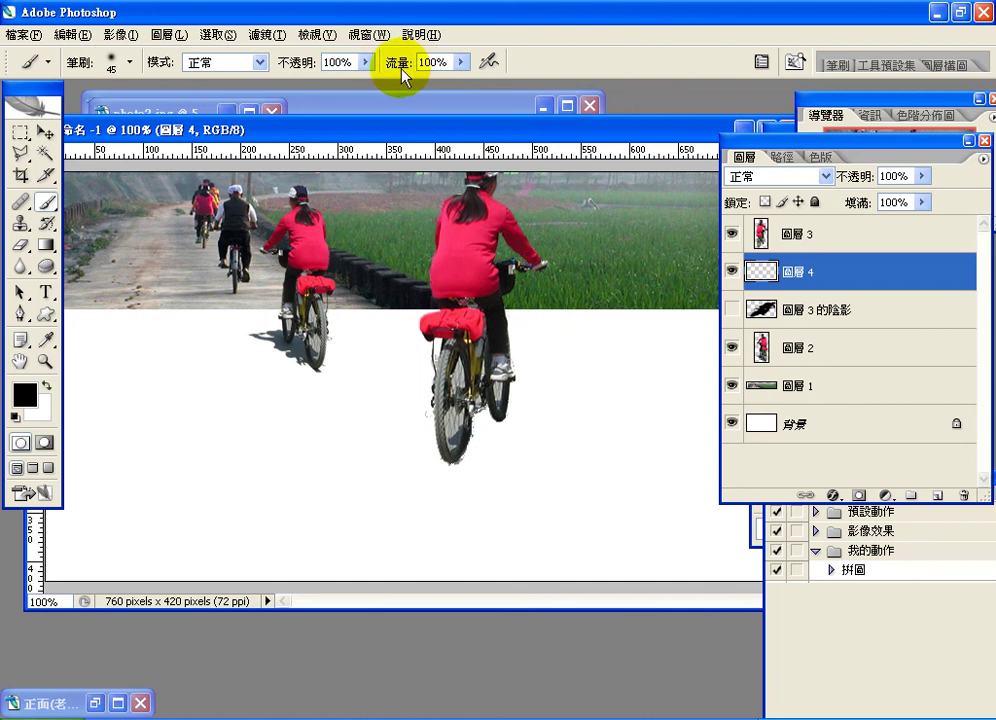
pyautogui.click(365, 62)
pyautogui.moveTo(333, 90); pyautogui.dragTo(331, 90)
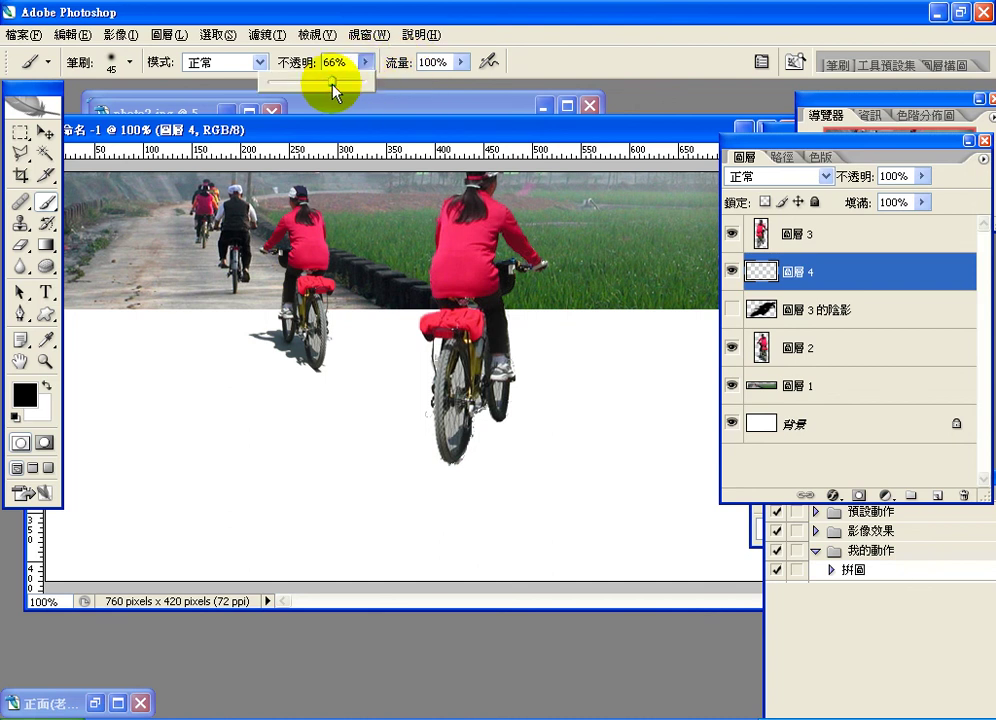
pyautogui.click(455, 62)
pyautogui.press('Return')
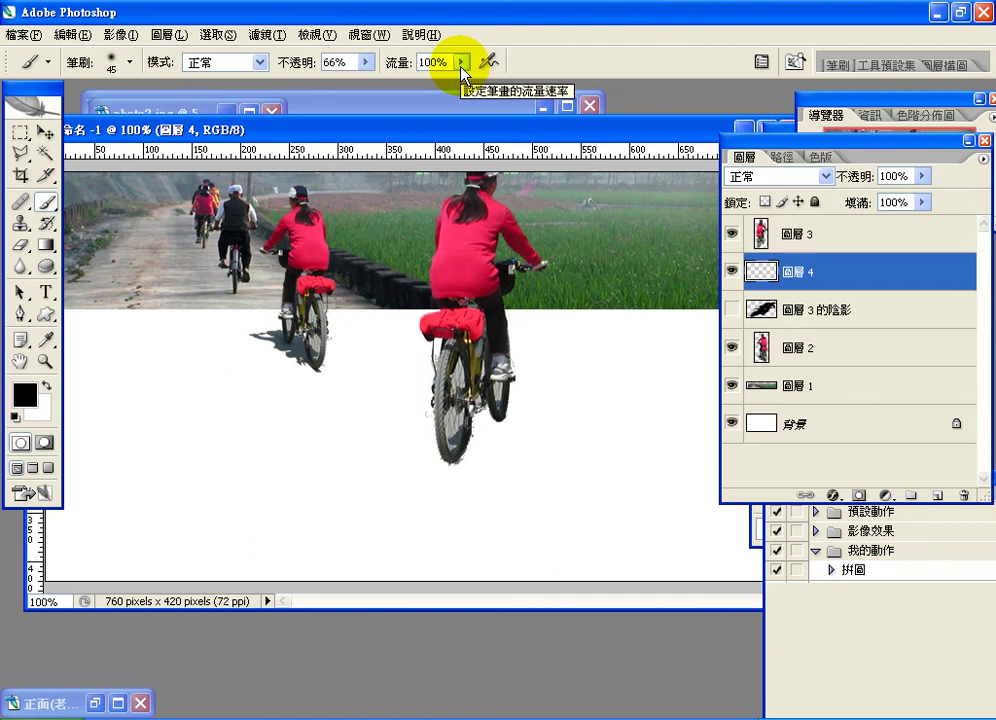
pyautogui.click(462, 64)
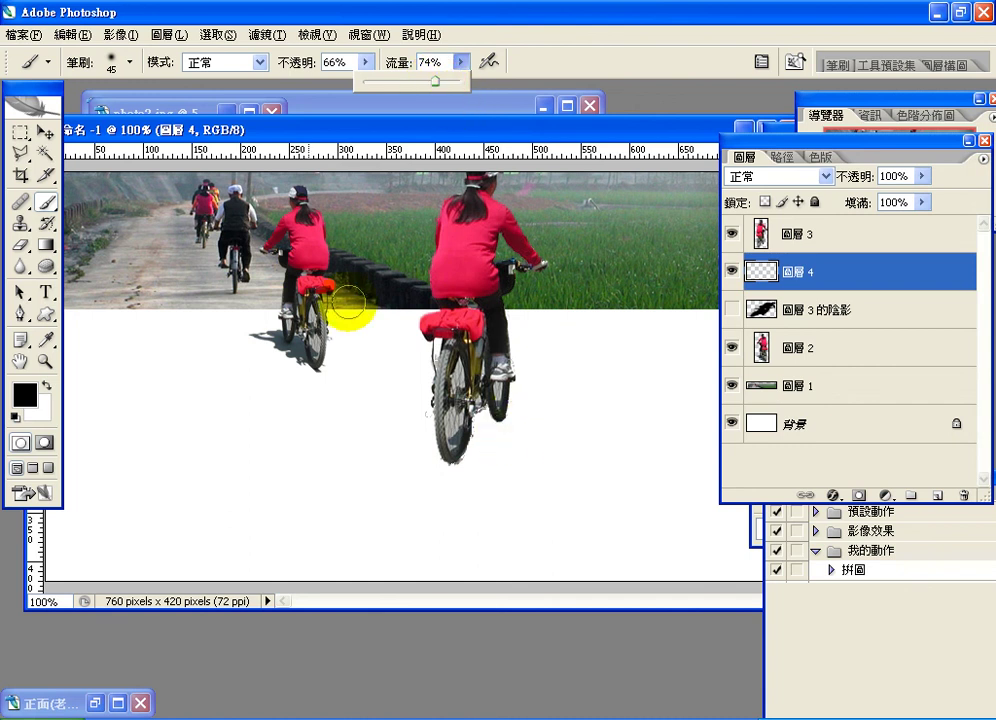
pyautogui.click(129, 66)
pyautogui.click(129, 66)
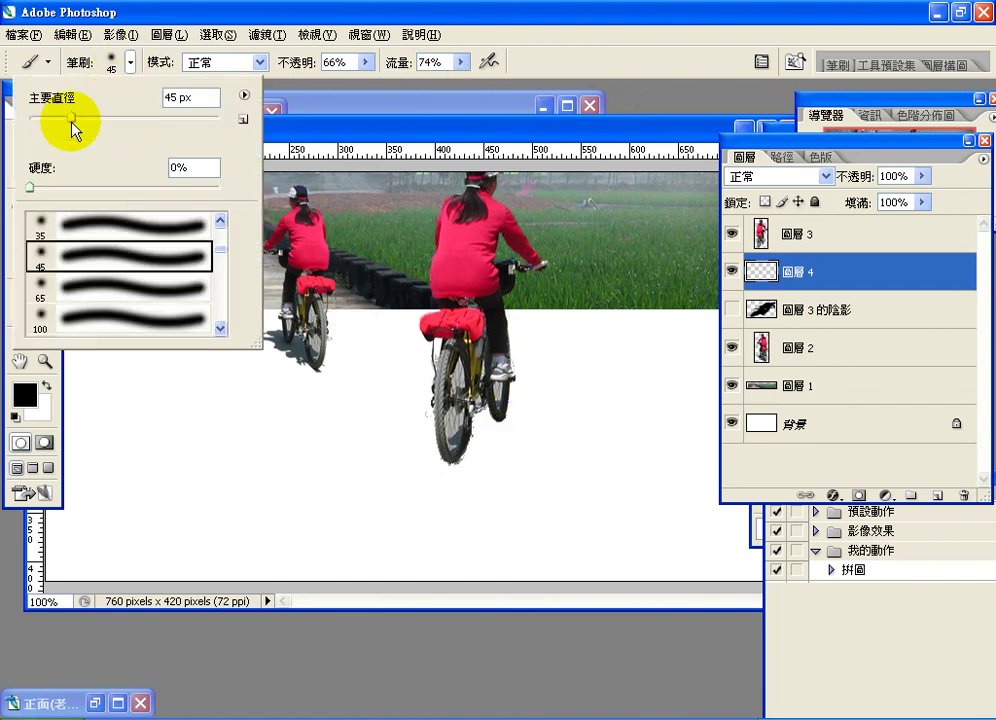
pyautogui.moveTo(88, 118); pyautogui.dragTo(98, 118)
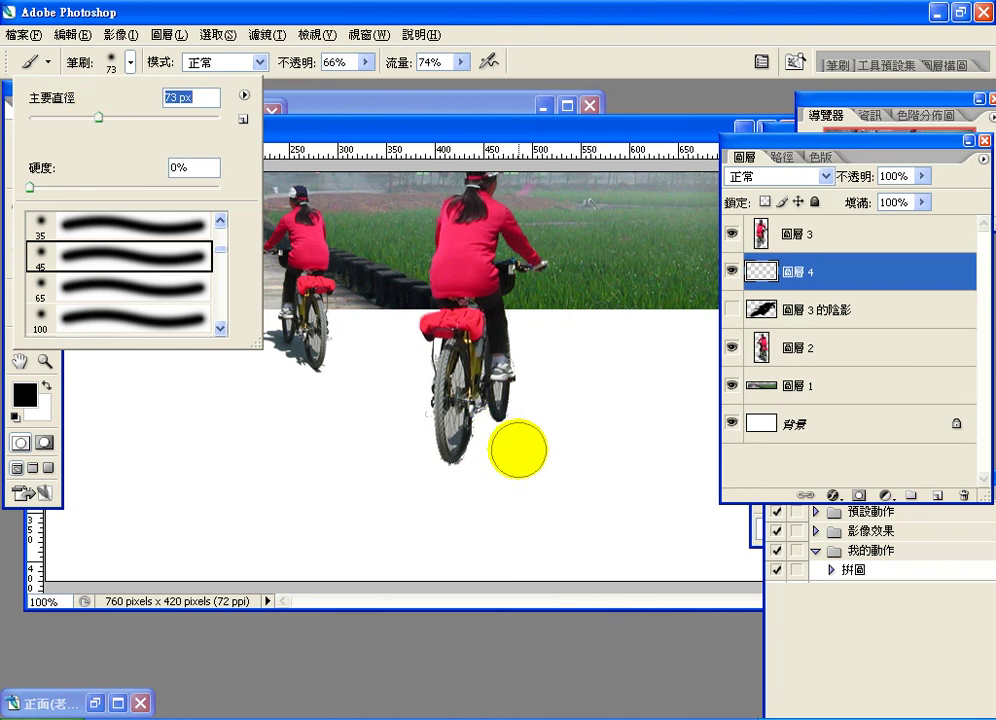
# Paint a soft black shadow on the new layer beside and beneath the large cyclist's wheels
pyautogui.click(490, 430)
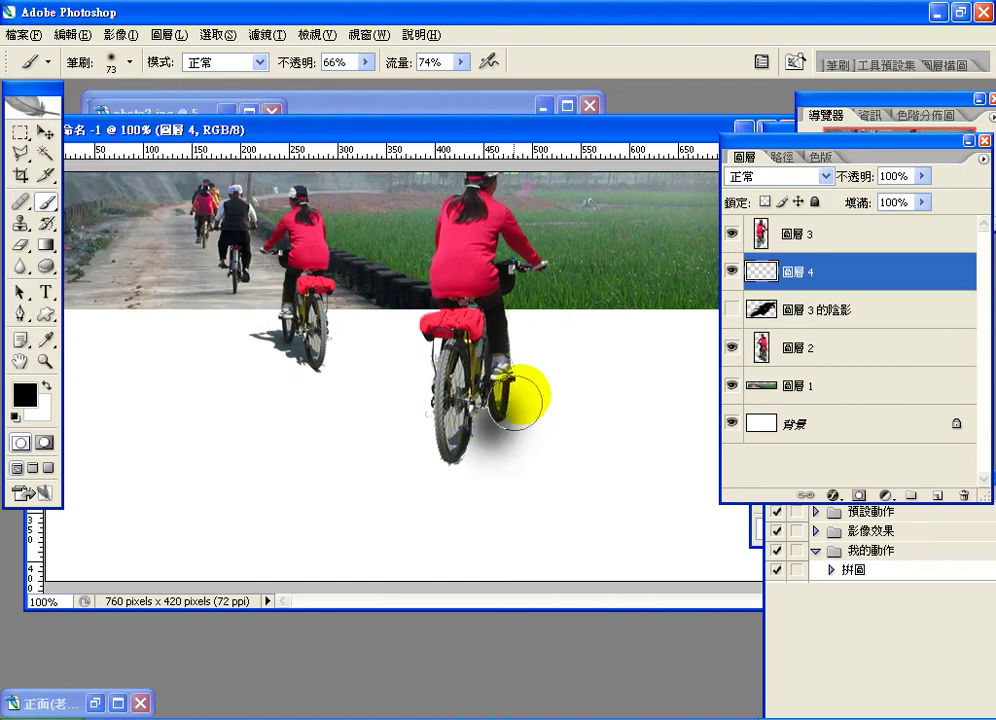
pyautogui.moveTo(521, 395); pyautogui.dragTo(518, 378)
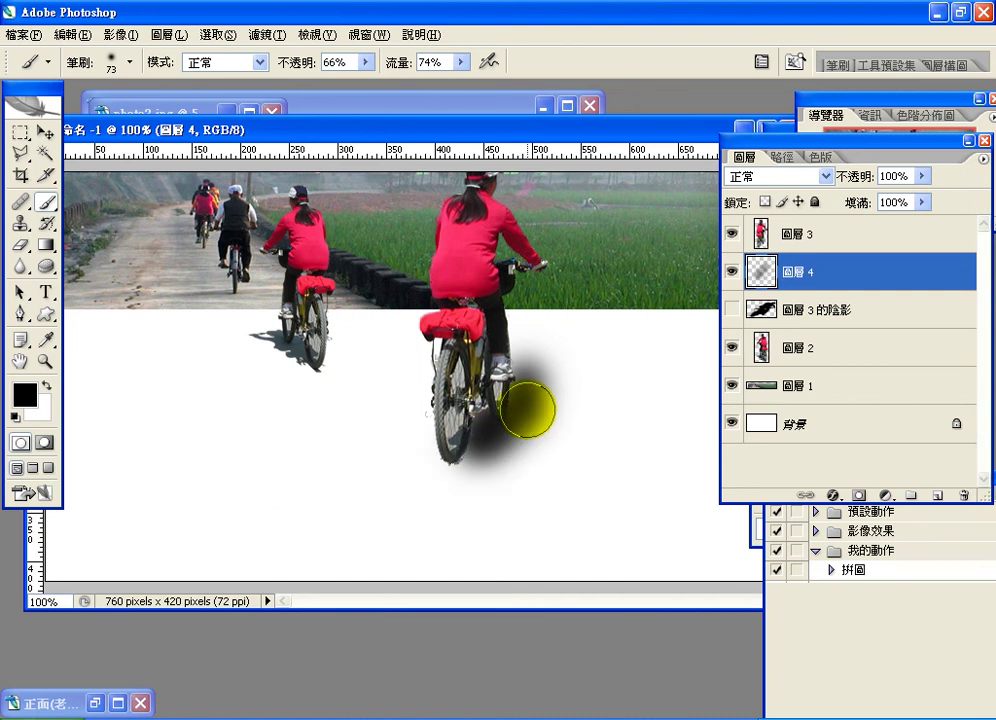
pyautogui.moveTo(497, 435)
pyautogui.mouseDown()
pyautogui.moveTo(454, 482)
pyautogui.moveTo(470, 451)
pyautogui.mouseUp()
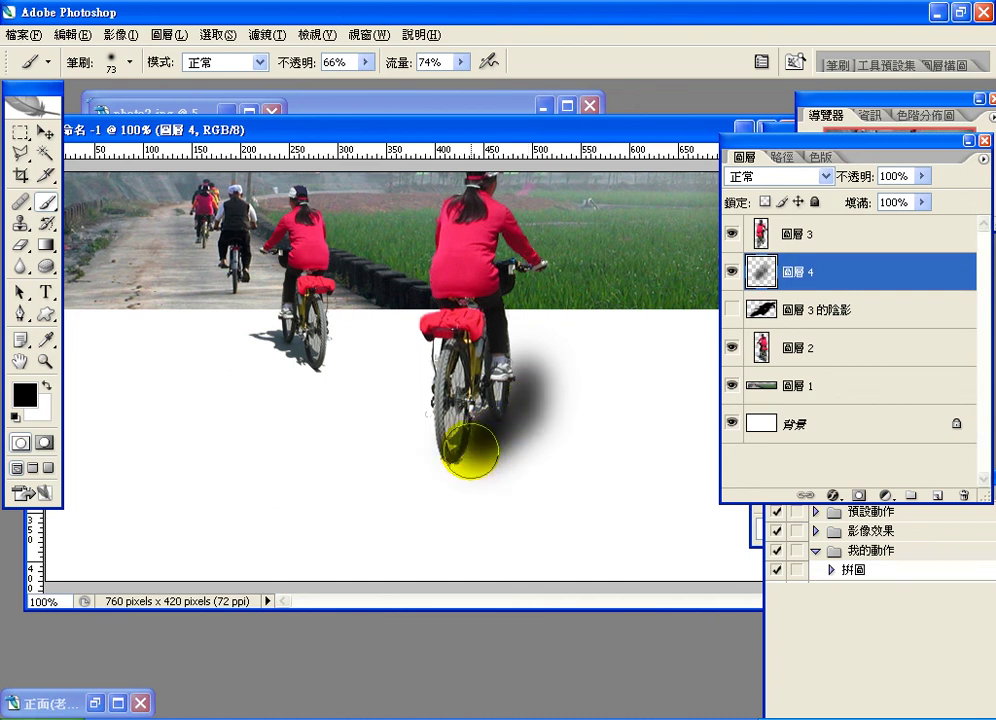